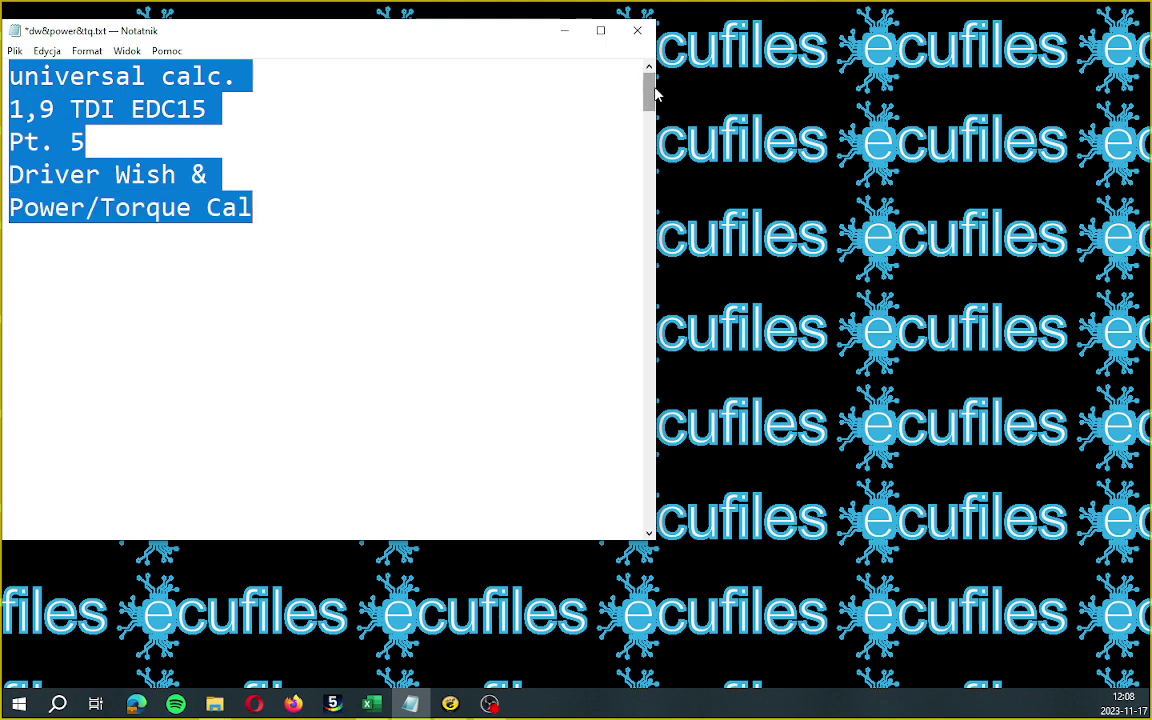
# - Read the introductory notes on the Driver Wish and Power/Torque calculator, up to the line about the ASZ PD130 example file
pyautogui.write("We will continue work at universal chiptuning calc,  we'll be doing driver wish & Power/Torque Calc.")
pyautogui.scroll(-3, 650, 95)
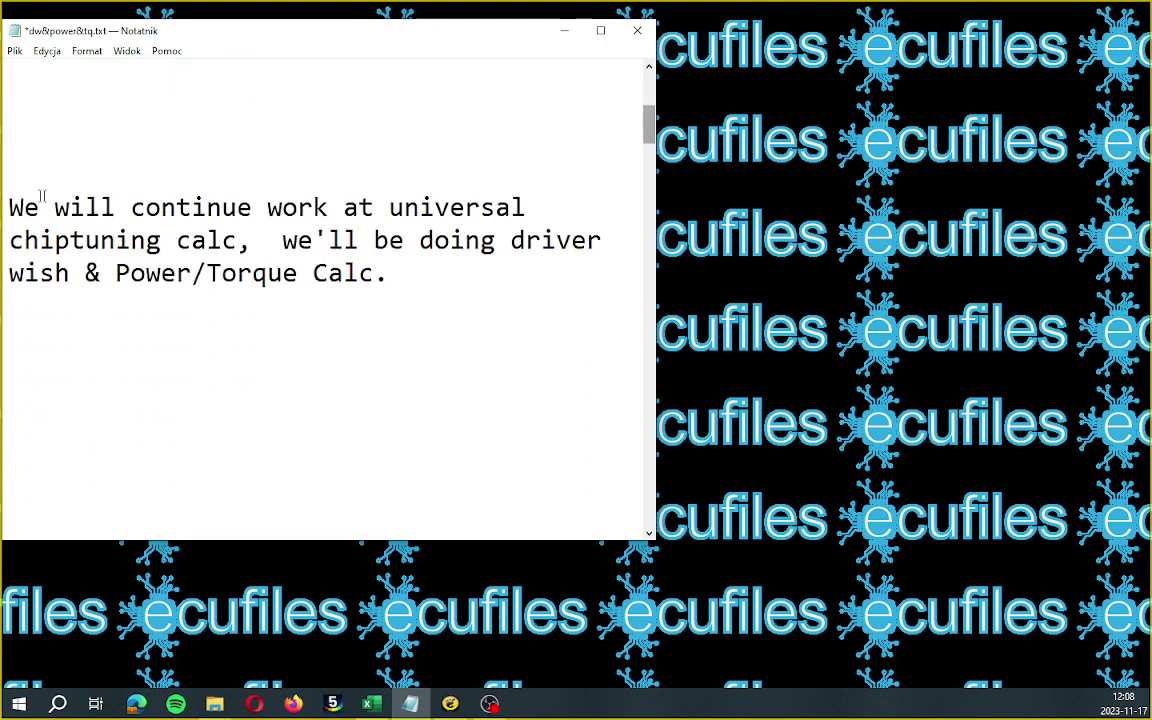
pyautogui.moveTo(14, 206); pyautogui.dragTo(386, 270)
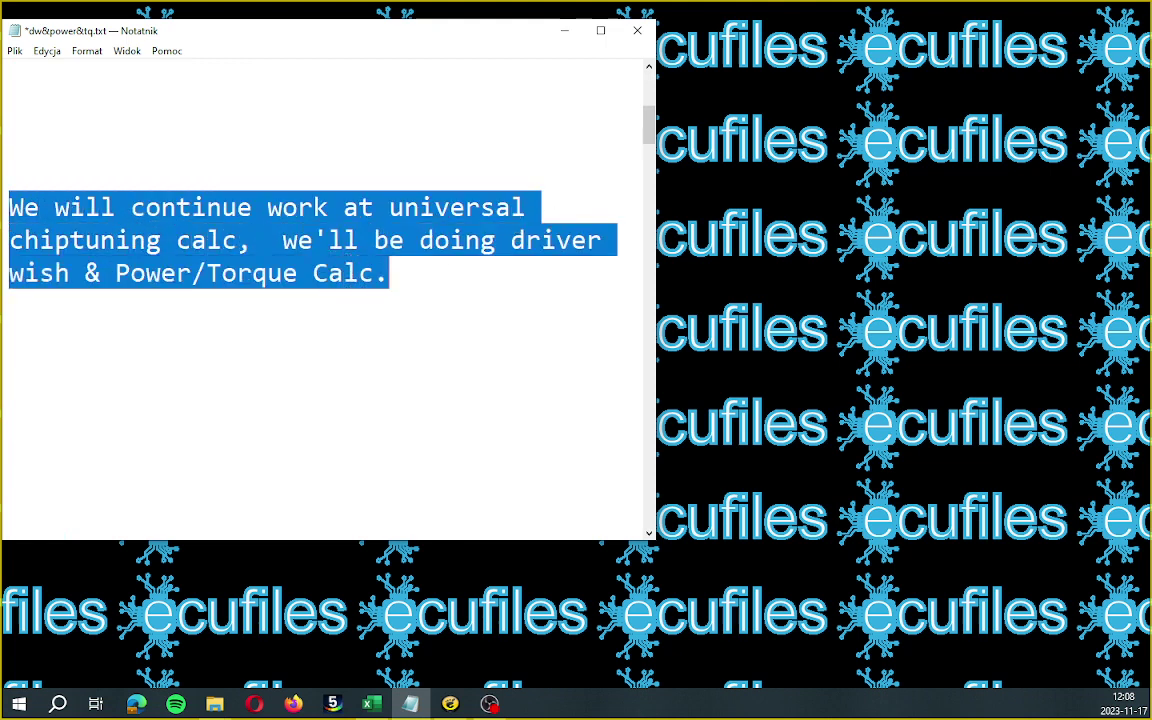
pyautogui.moveTo(650, 137); pyautogui.dragTo(650, 165)
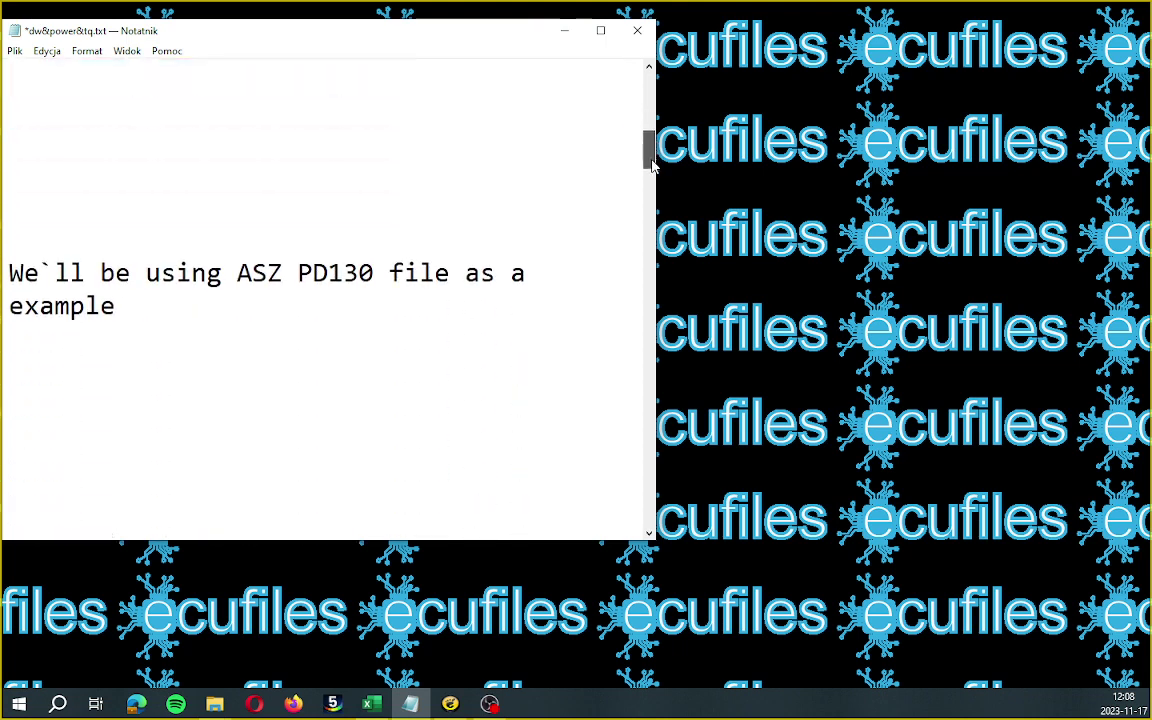
pyautogui.moveTo(8, 272); pyautogui.dragTo(116, 306)
# - Switch to VAGEDCSuite and check the engine type of ASZSmoke.bin in the firmware information
pyautogui.hotkey('alt', 'Tab')
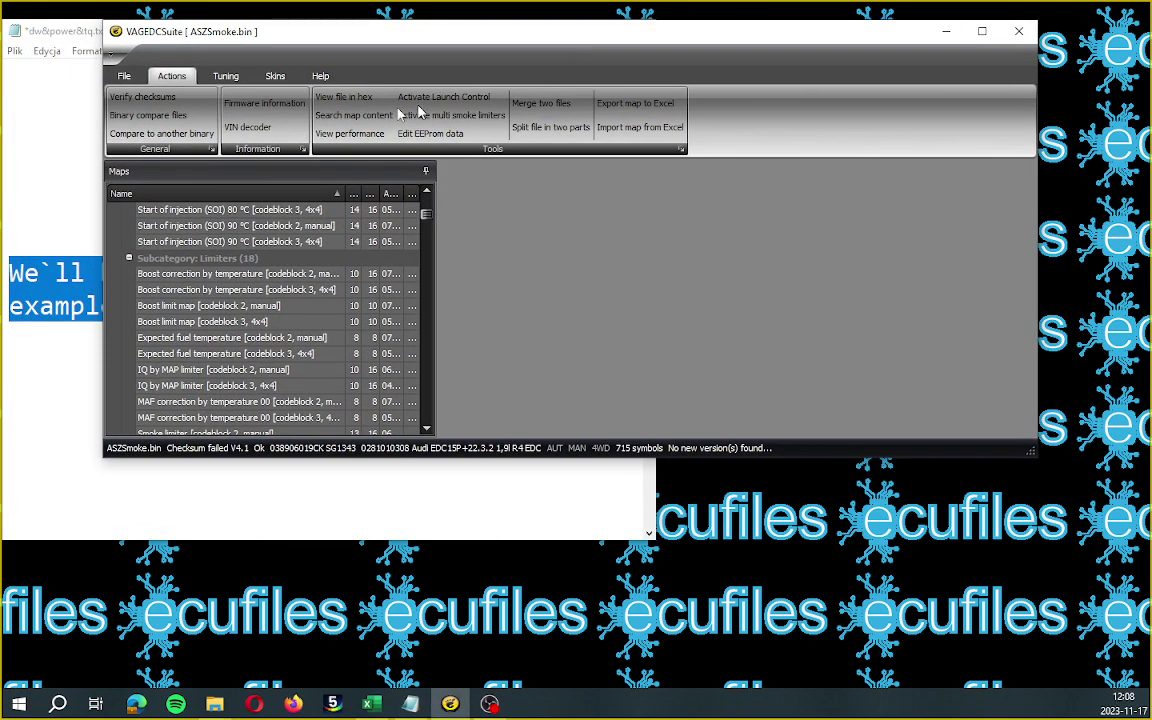
pyautogui.click(290, 105)
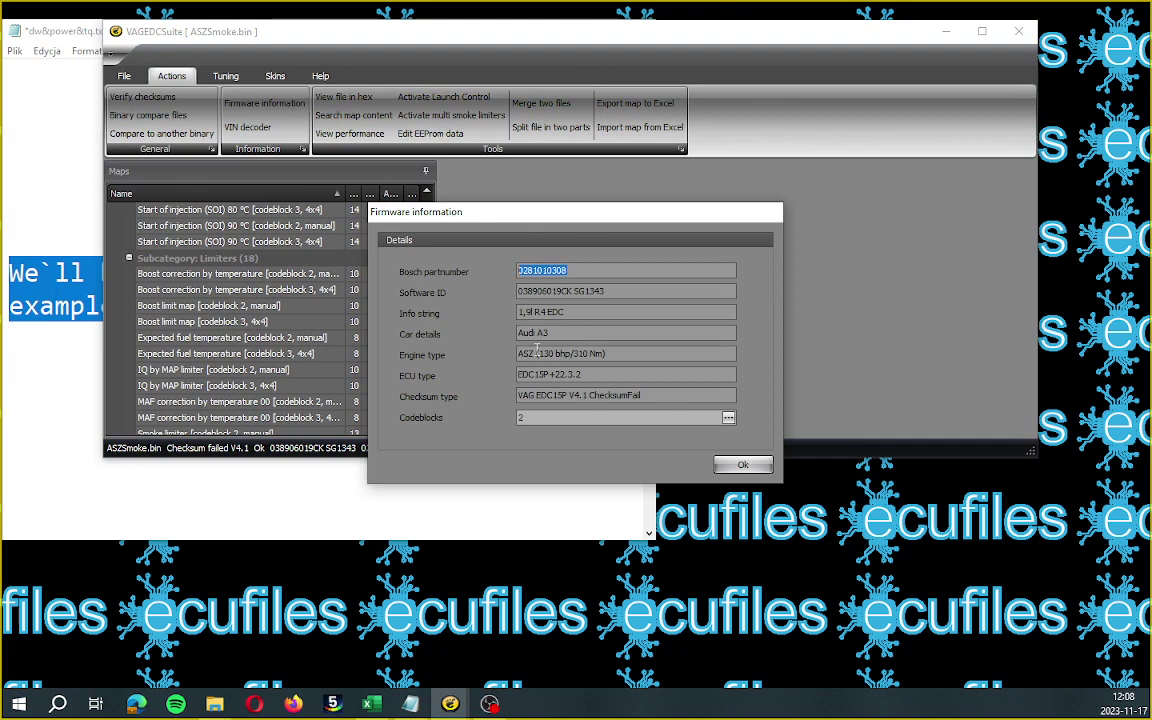
pyautogui.moveTo(520, 352); pyautogui.dragTo(661, 355)
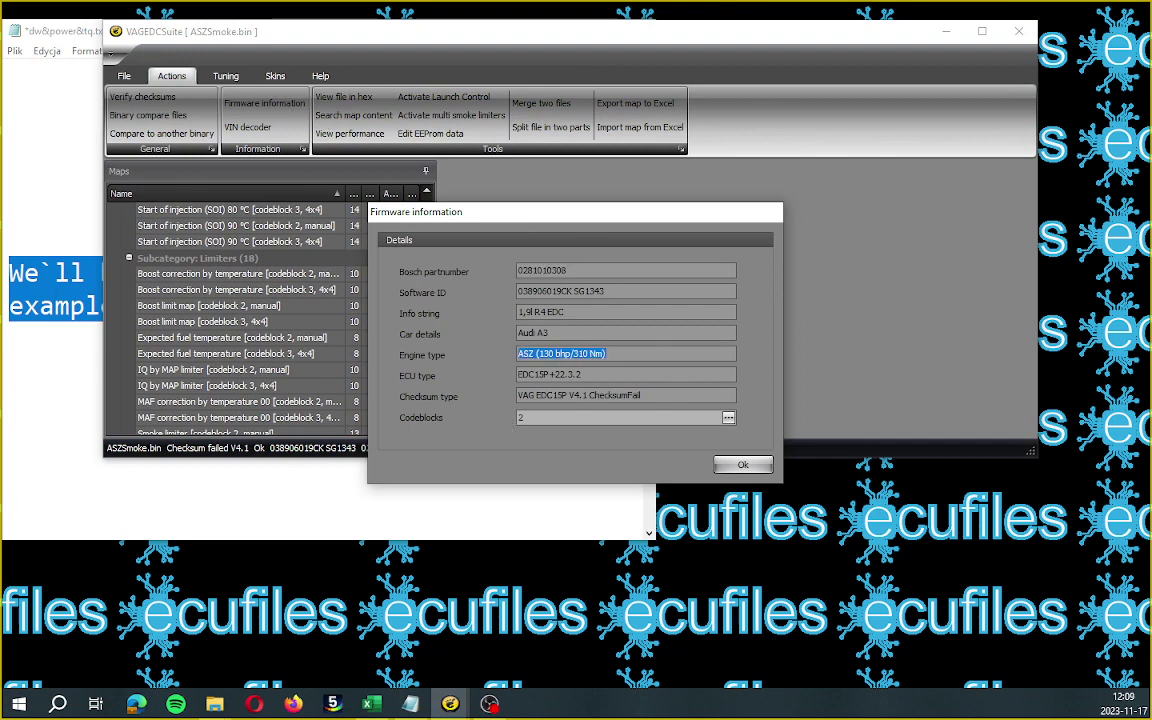
# - Return to the Notepad notes and read the line about copying and pasting the stock Driver Wish map
pyautogui.hotkey('alt', 'Tab')
pyautogui.moveTo(650, 143); pyautogui.dragTo(650, 181)
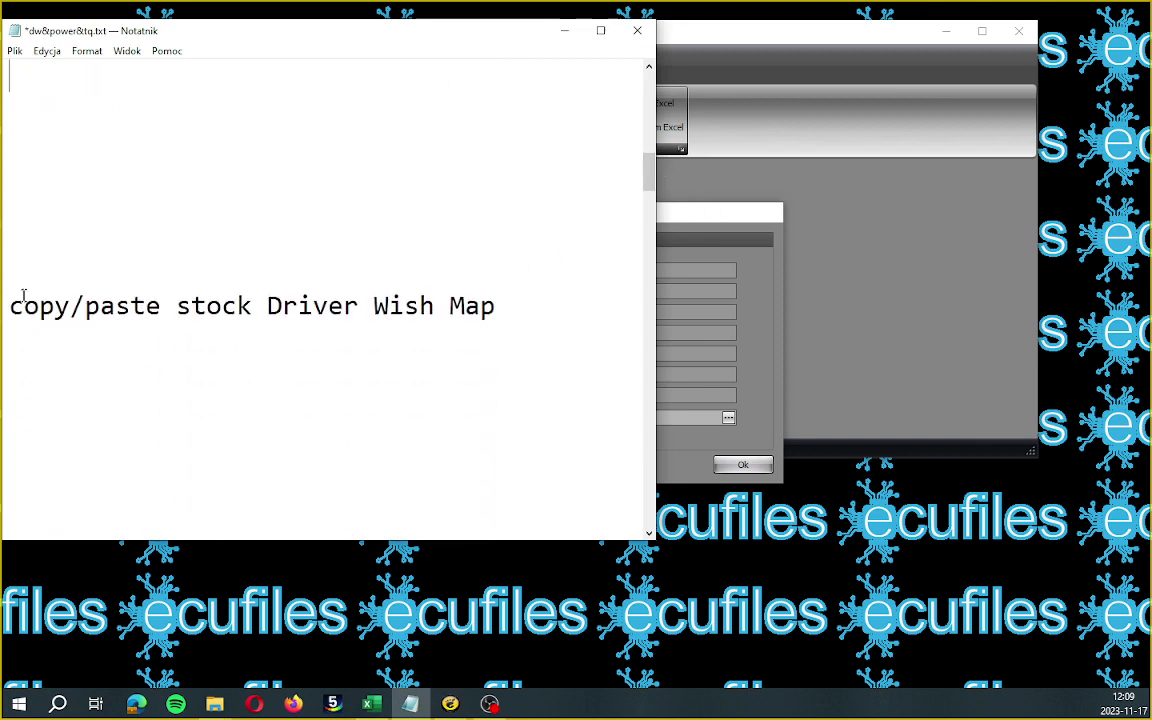
pyautogui.moveTo(11, 306); pyautogui.dragTo(496, 317)
# - Back in VAGEDCSuite, close the firmware information and export the "Driver wish [codeblock 2, manual]" map to Excel
pyautogui.click(838, 251)
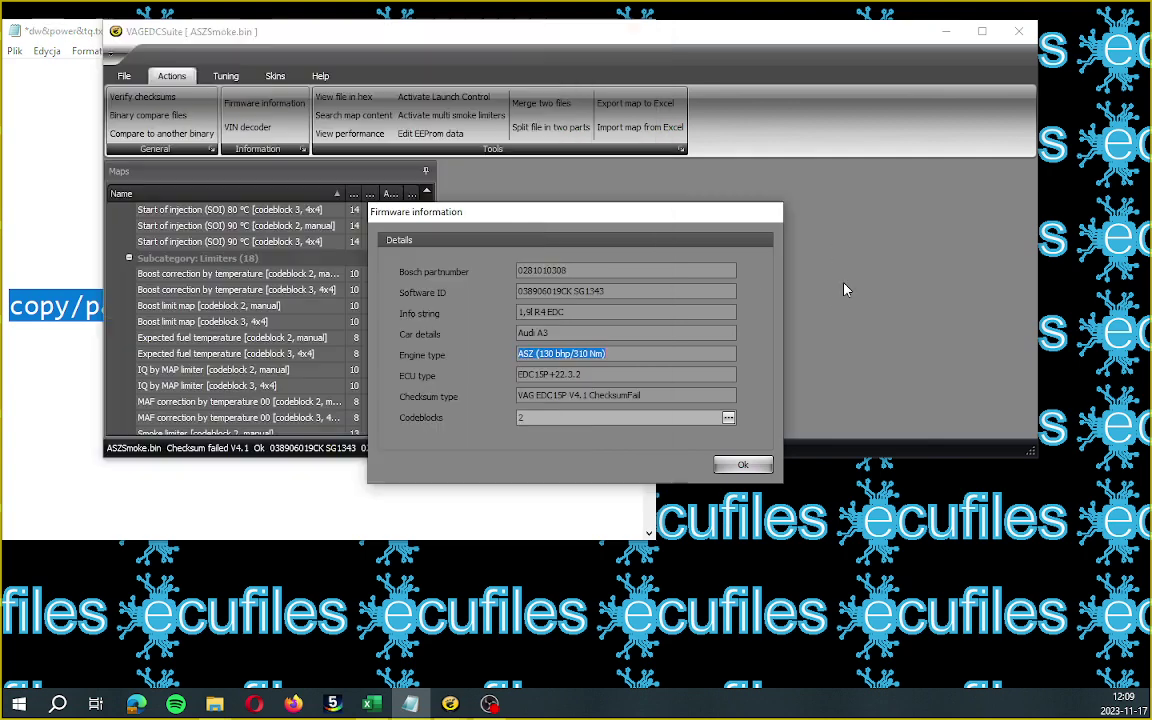
pyautogui.press('Return')
pyautogui.scroll(-3, 228, 302)
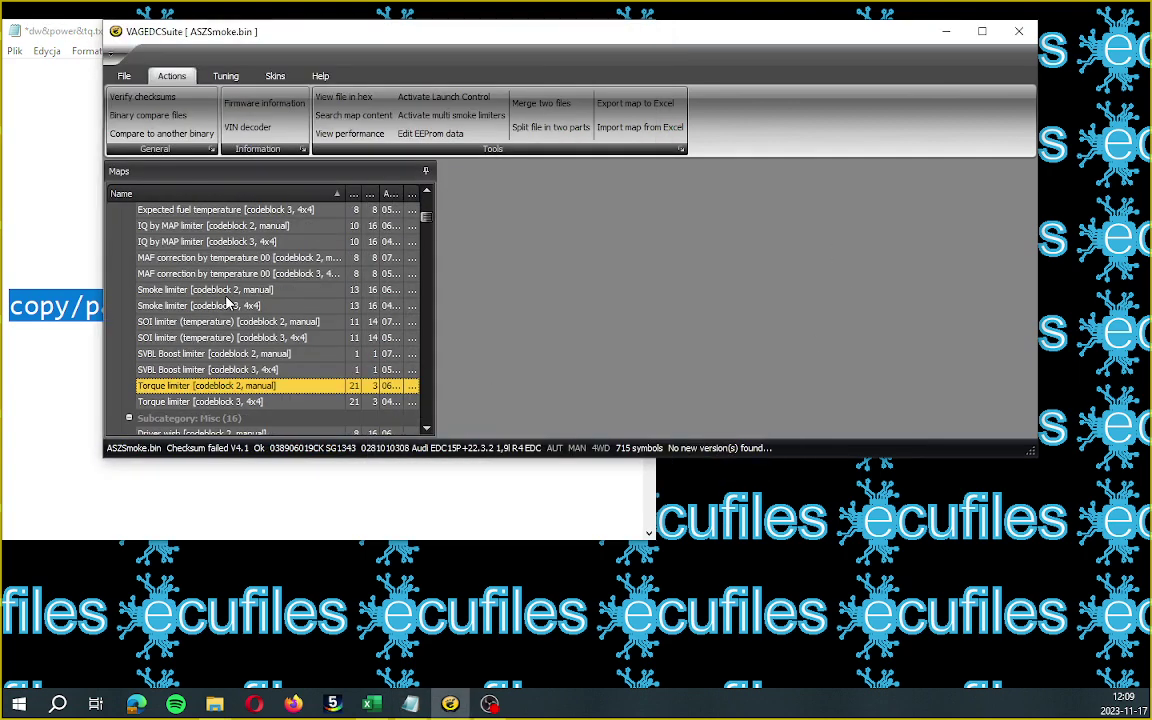
pyautogui.scroll(-4, 216, 380)
pyautogui.scroll(1, 238, 400)
pyautogui.scroll(-7, 238, 400)
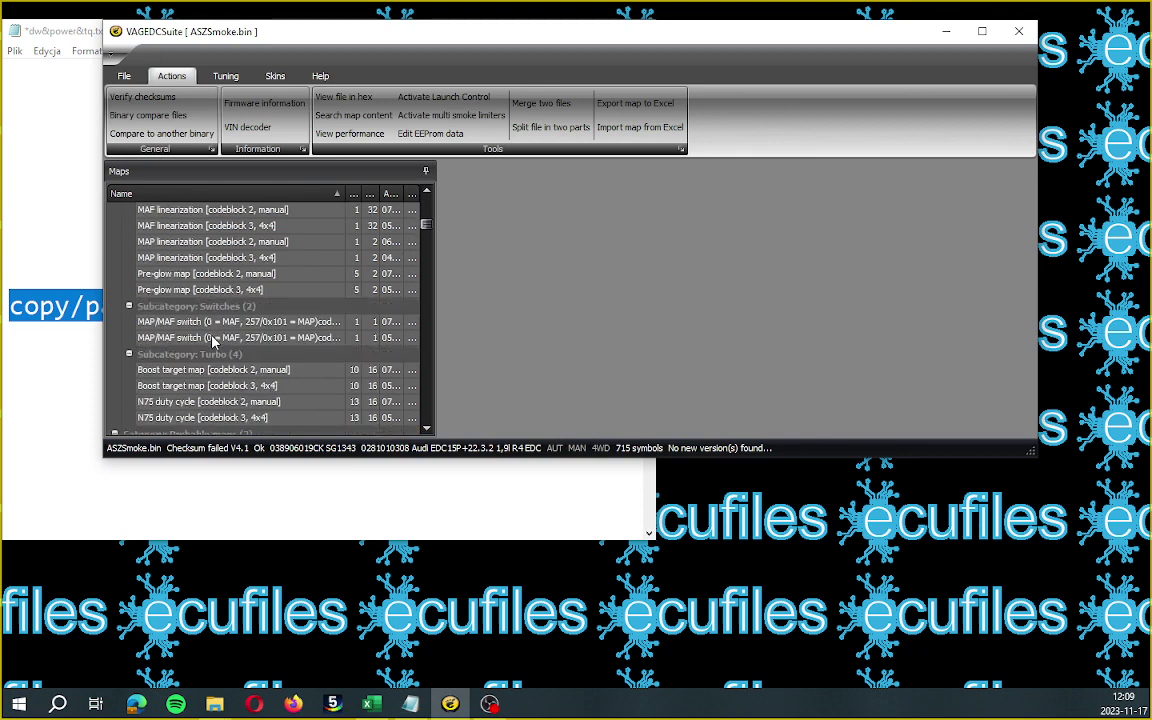
pyautogui.scroll(-3, 213, 341)
pyautogui.scroll(1, 218, 345)
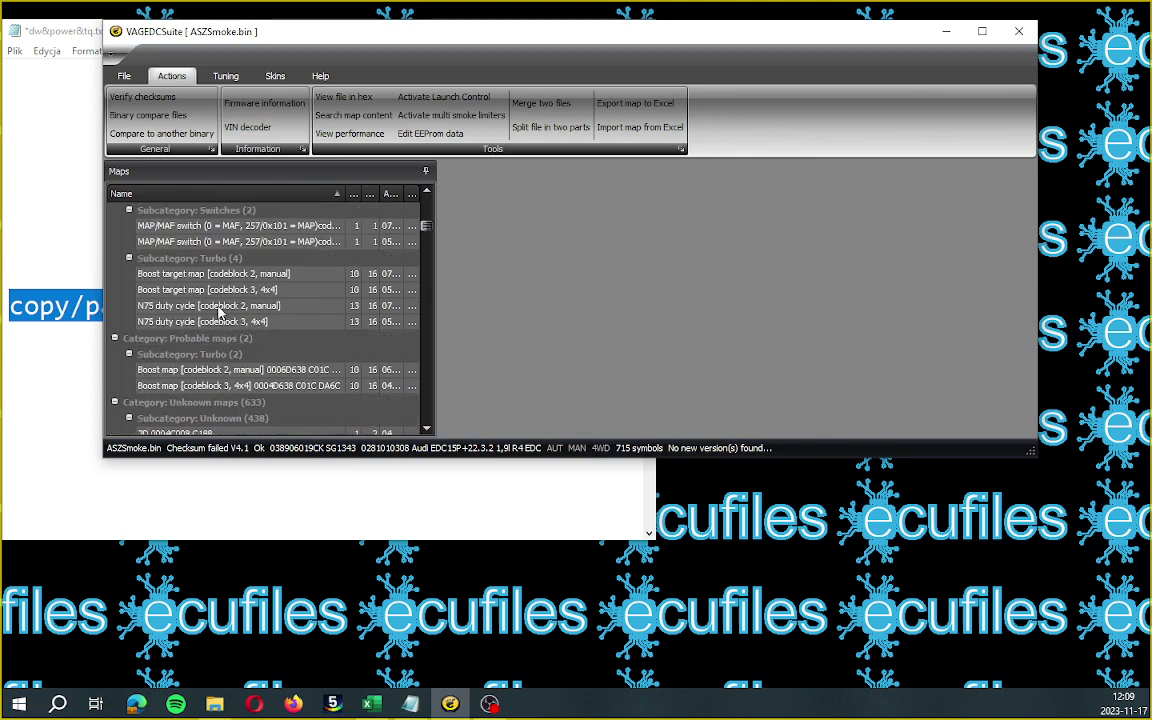
pyautogui.scroll(3, 212, 316)
pyautogui.scroll(3, 196, 300)
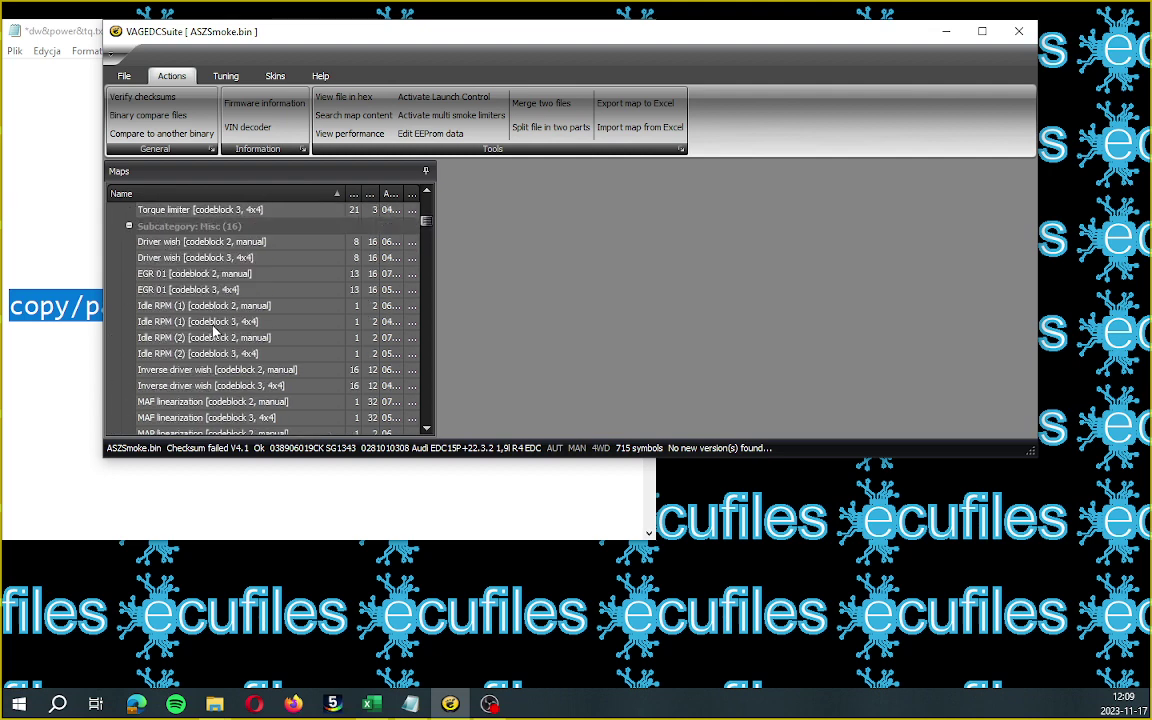
pyautogui.rightClick(178, 243)
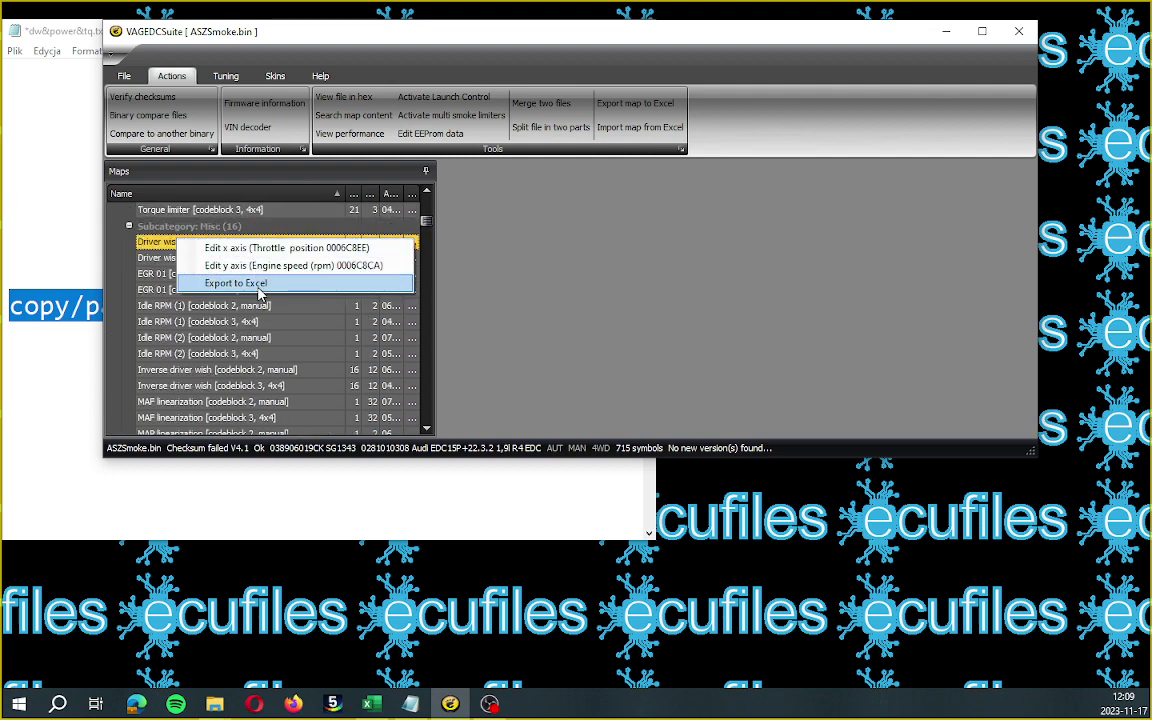
pyautogui.click(255, 285)
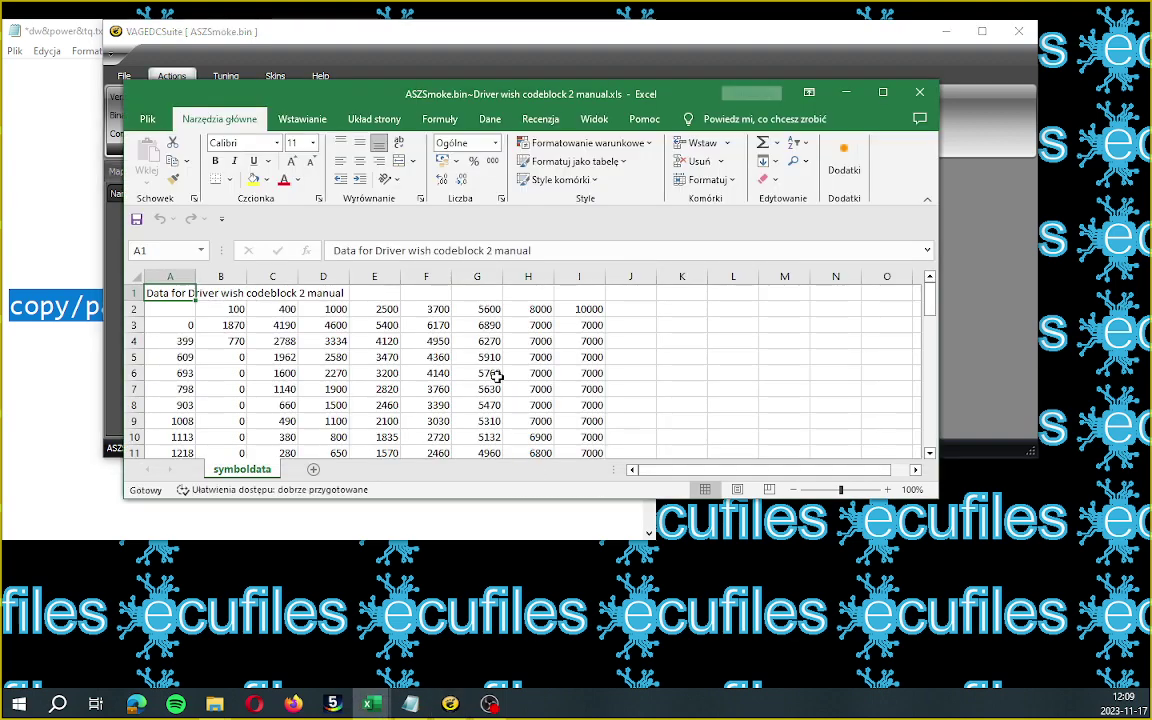
# - Copy the exported Driver wish table including its axis values, from A2 through column I of row 18
pyautogui.scroll(-1, 231, 342)
pyautogui.scroll(1, 231, 342)
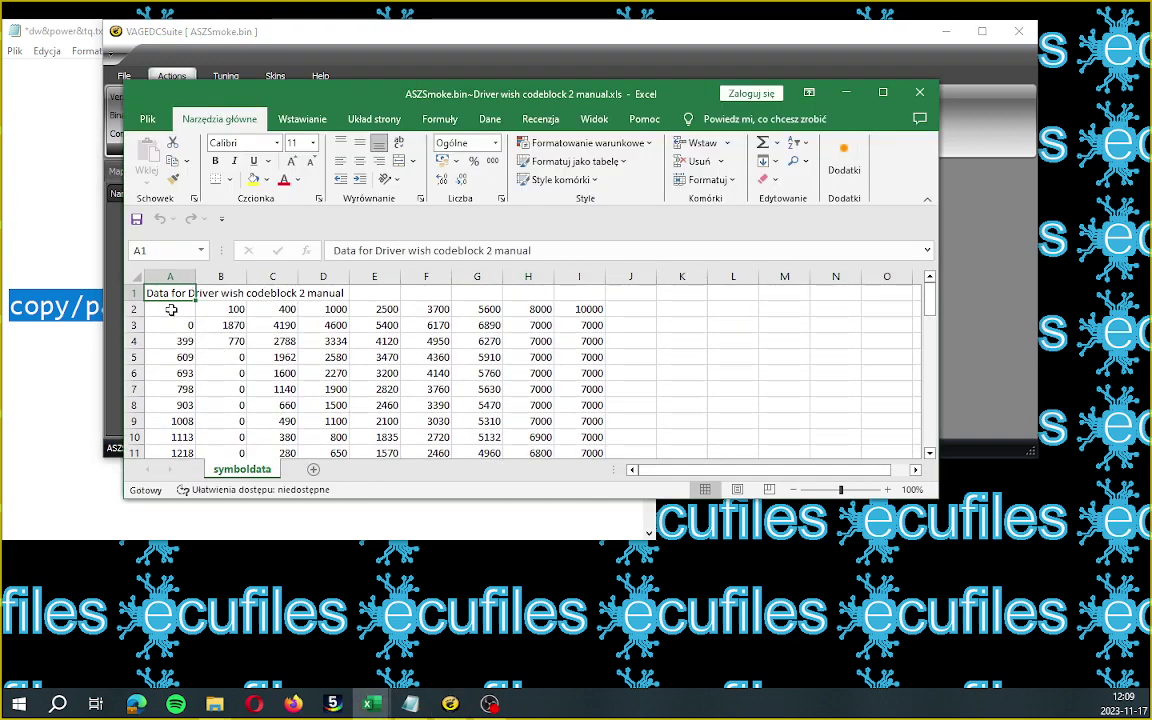
pyautogui.moveTo(172, 306); pyautogui.dragTo(576, 421)
pyautogui.rightClick(548, 406)
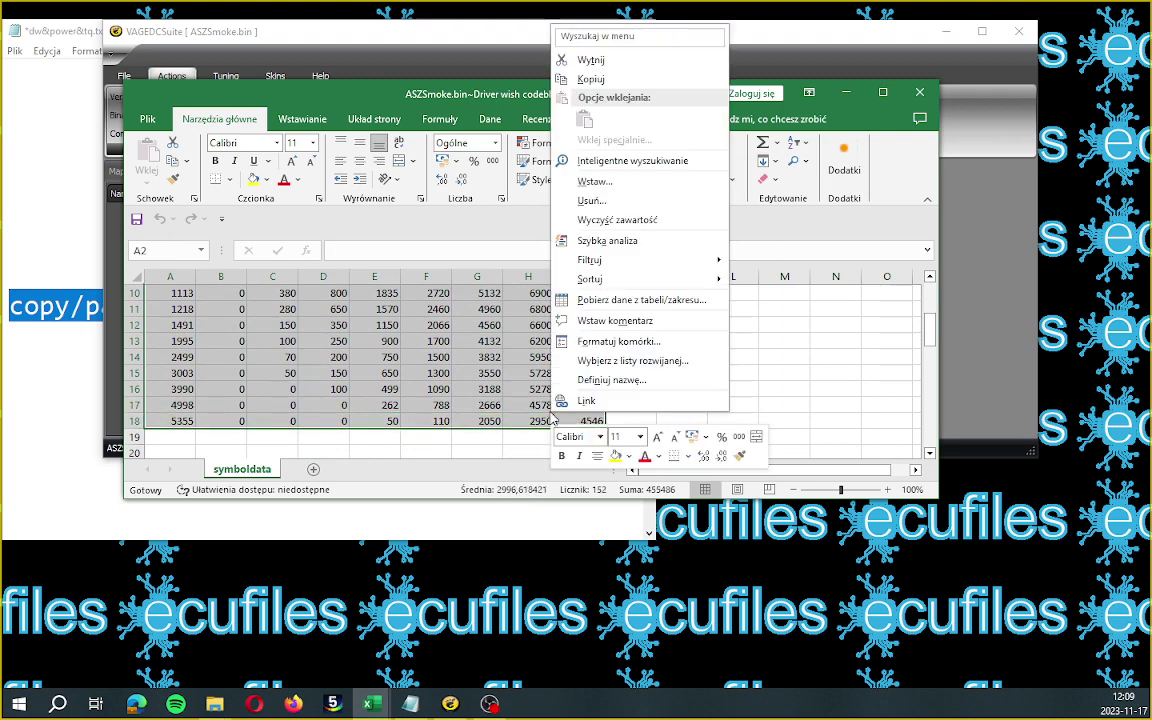
pyautogui.click(595, 79)
pyautogui.scroll(3, 350, 360)
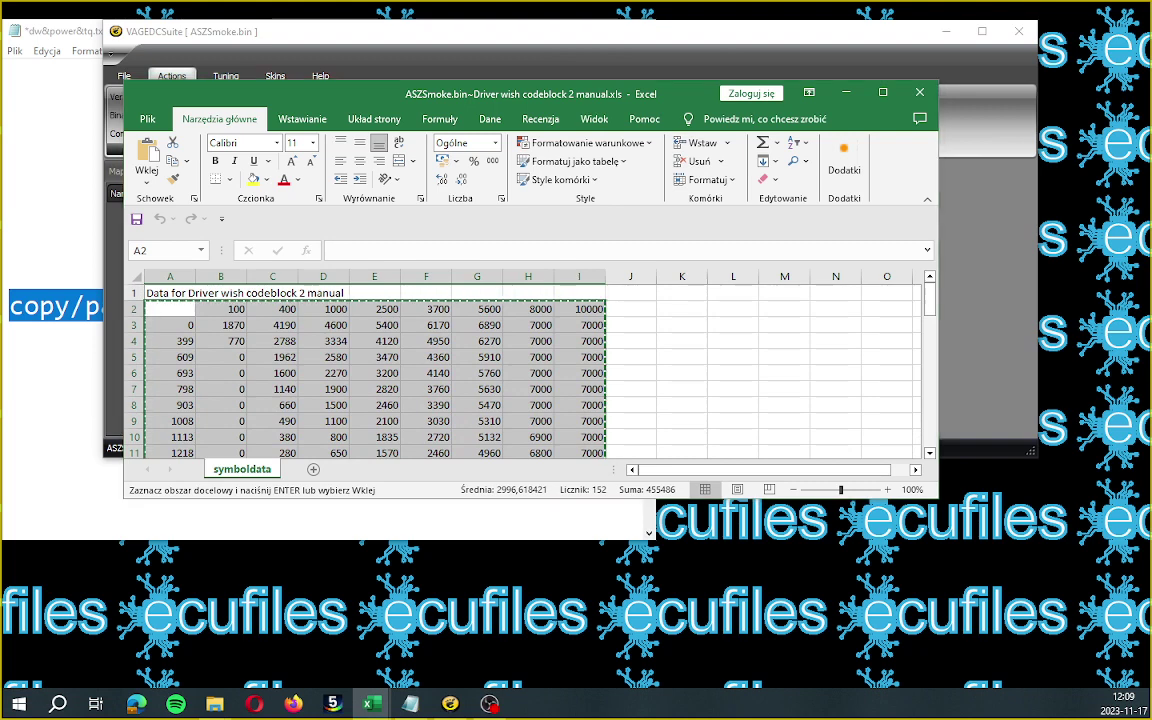
# - Switch to the calc duration.xlsx workbook, restore its window from full screen, and move and widen it on the desktop
pyautogui.hotkey('alt', 'Tab')
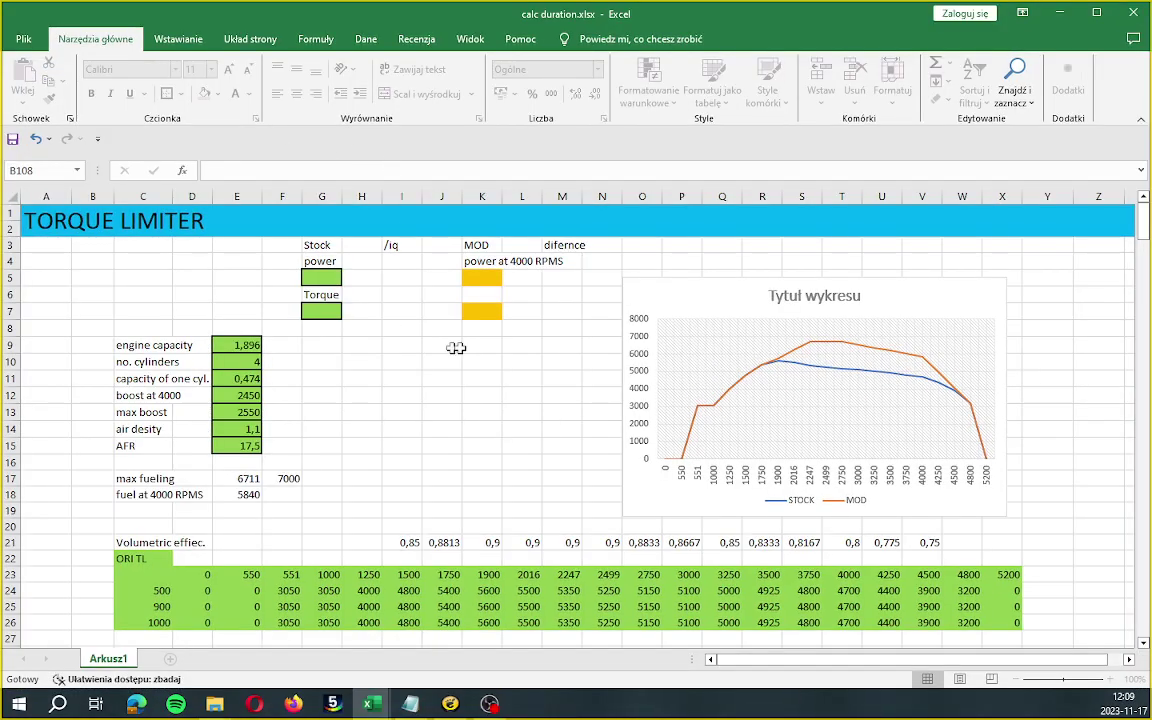
pyautogui.click(1096, 12)
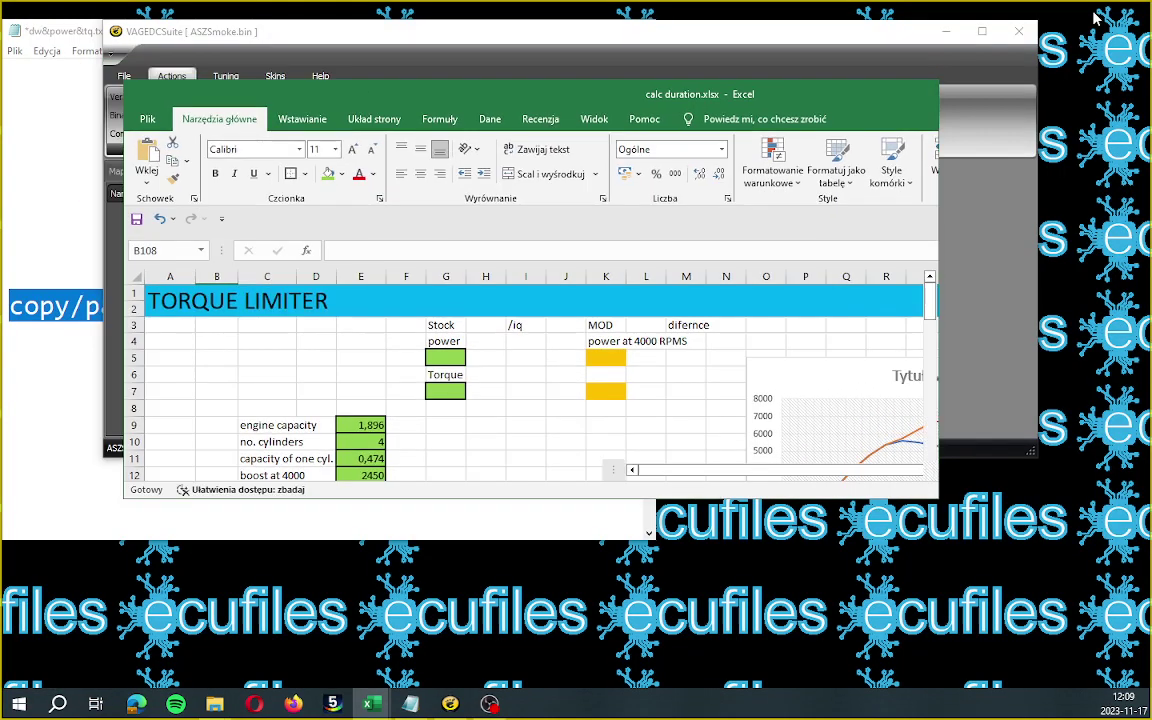
pyautogui.moveTo(322, 83); pyautogui.dragTo(214, 22)
pyautogui.moveTo(830, 437); pyautogui.dragTo(860, 518)
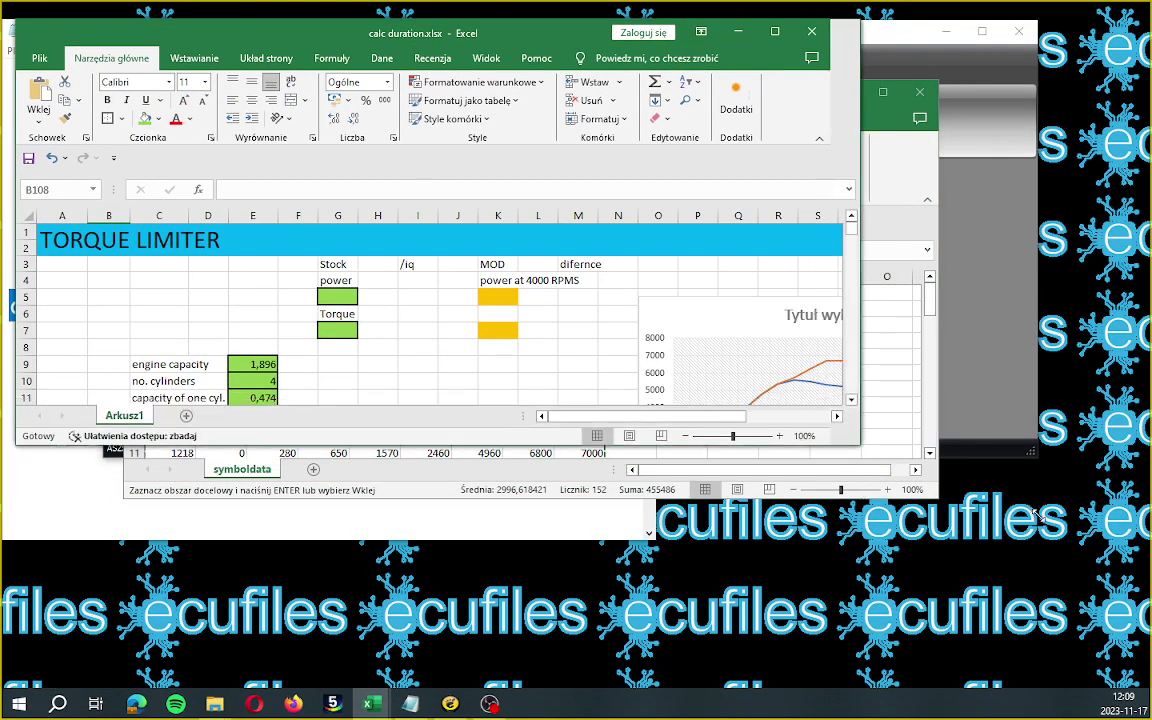
pyautogui.moveTo(1055, 533); pyautogui.dragTo(1115, 537)
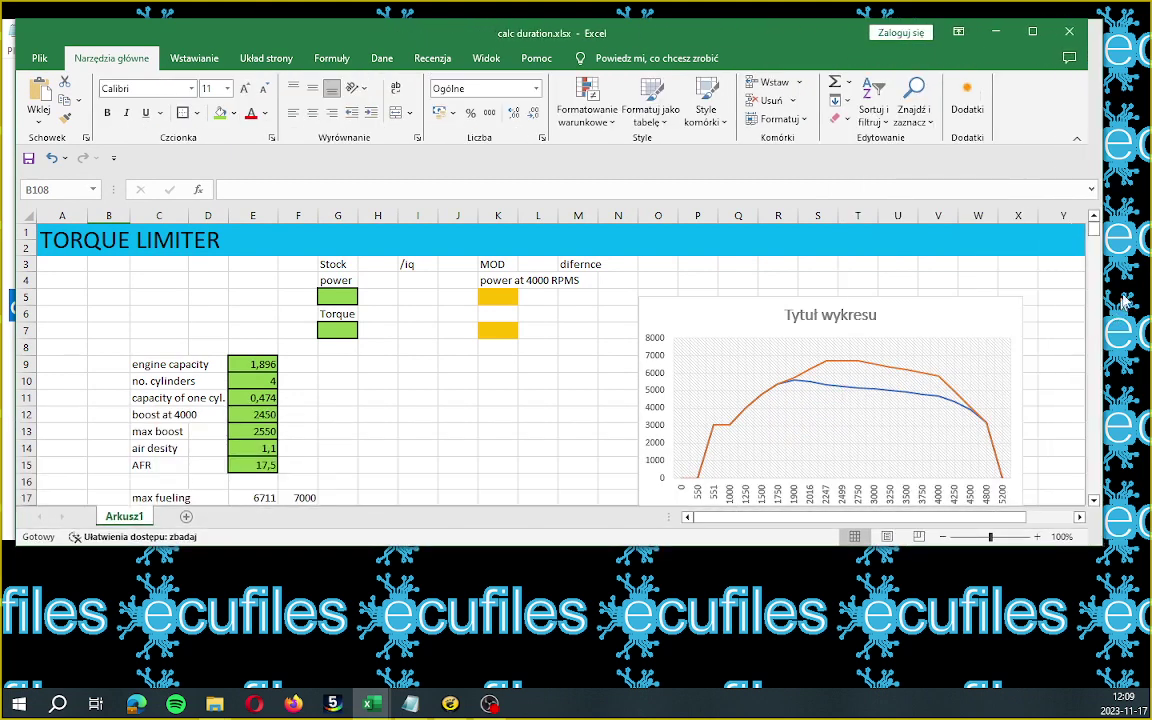
pyautogui.moveTo(1094, 232); pyautogui.dragTo(1097, 258)
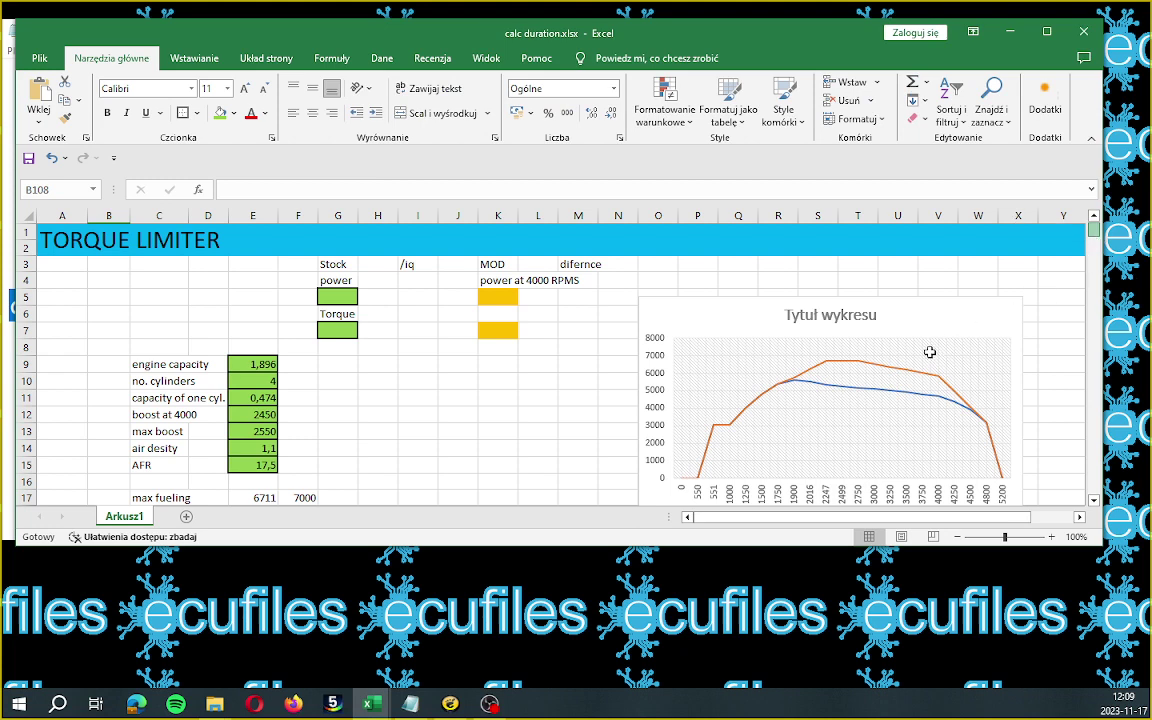
# - Paste the copied stock map into the Driver Wish section under "Stock", starting at cell C251
pyautogui.scroll(-15, 930, 352)
pyautogui.scroll(-4, 930, 352)
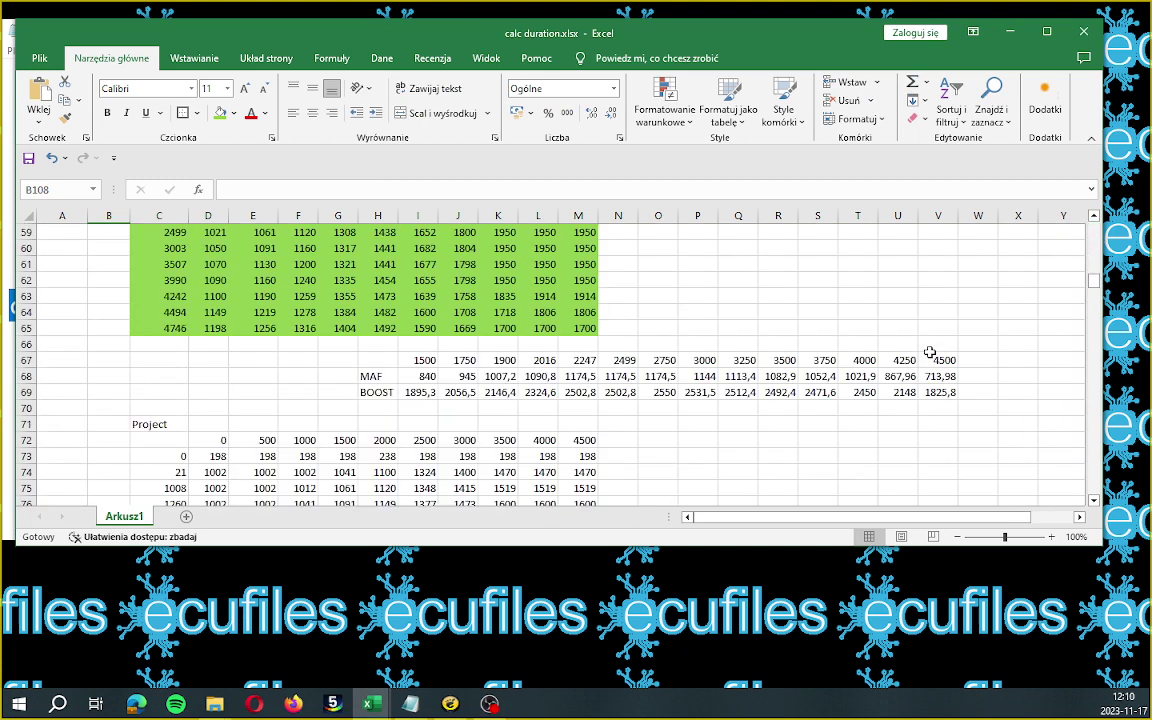
pyautogui.scroll(-5, 930, 352)
pyautogui.scroll(-3, 930, 352)
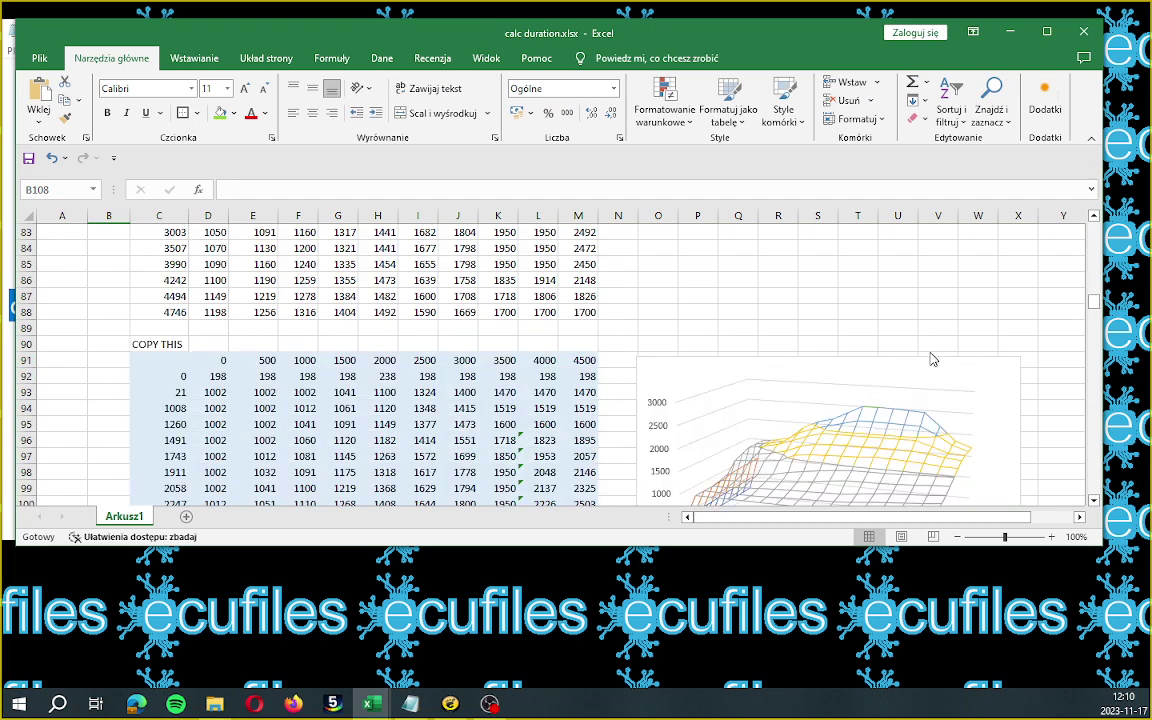
pyautogui.scroll(-5, 930, 358)
pyautogui.scroll(-4, 932, 358)
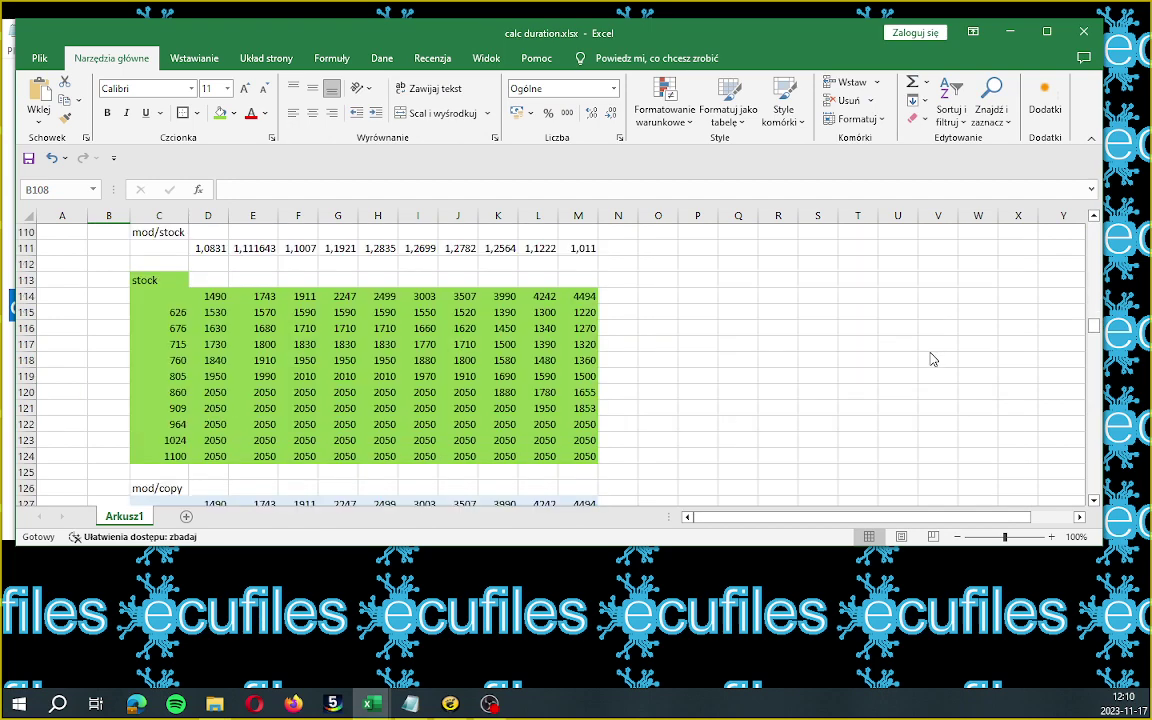
pyautogui.scroll(-9, 932, 358)
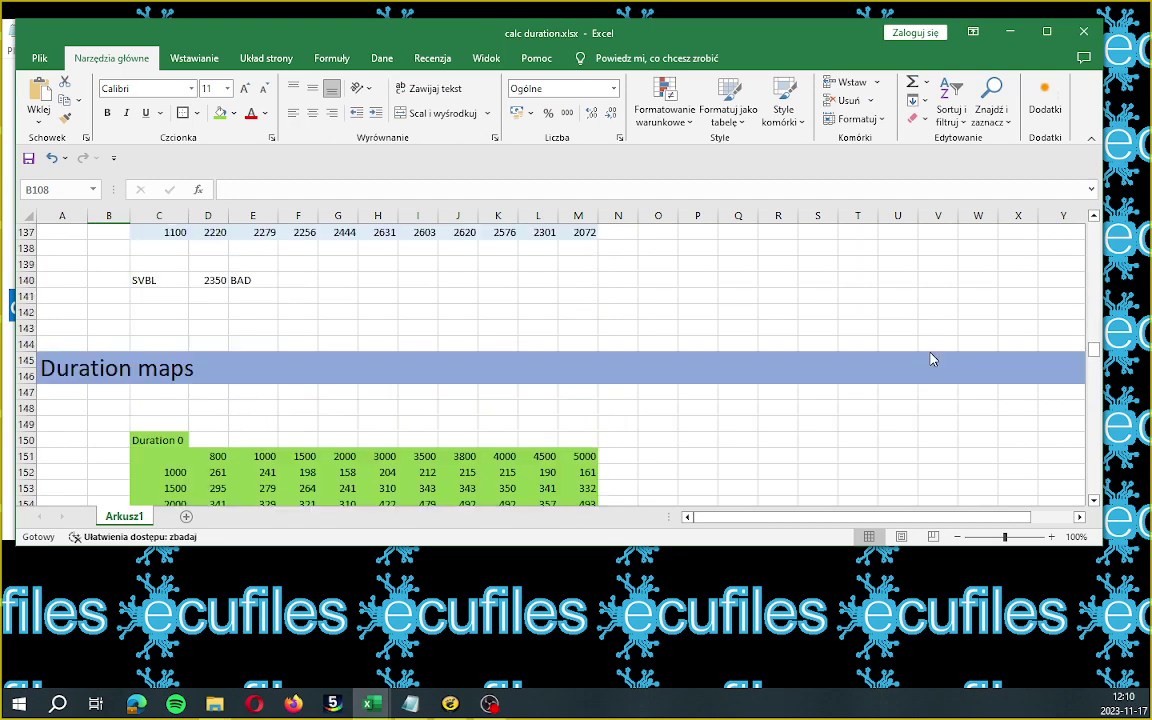
pyautogui.scroll(-4, 932, 358)
pyautogui.scroll(-4, 932, 358)
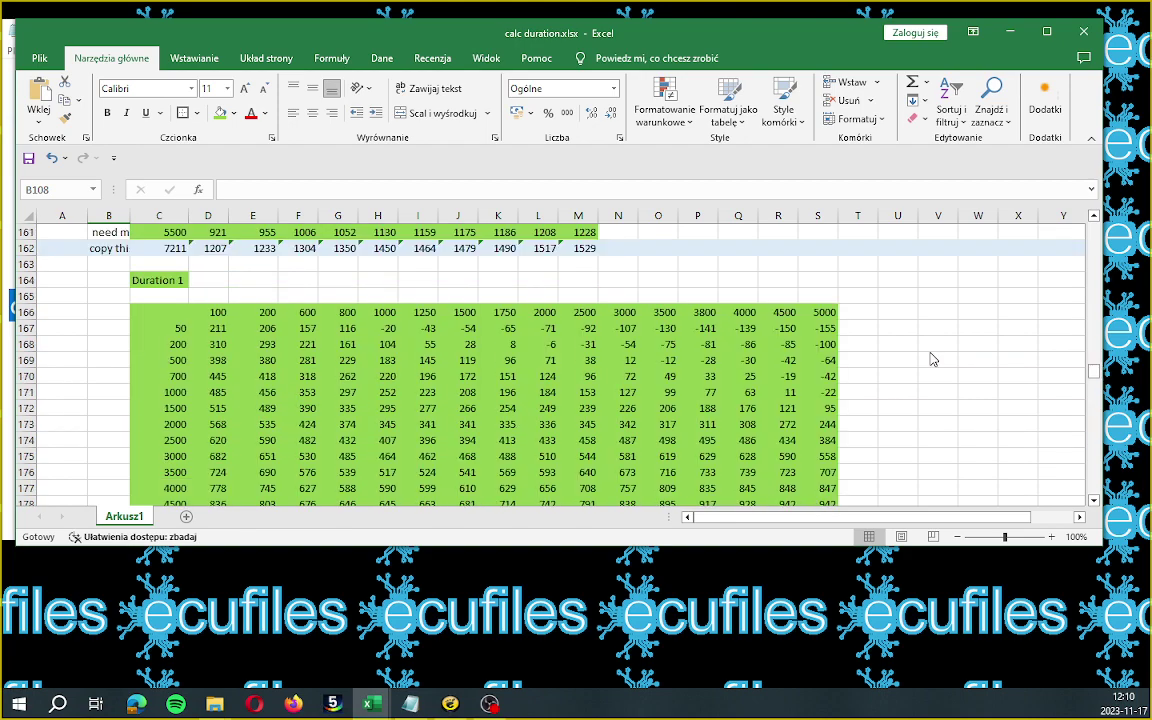
pyautogui.scroll(-8, 932, 358)
pyautogui.scroll(-15, 932, 358)
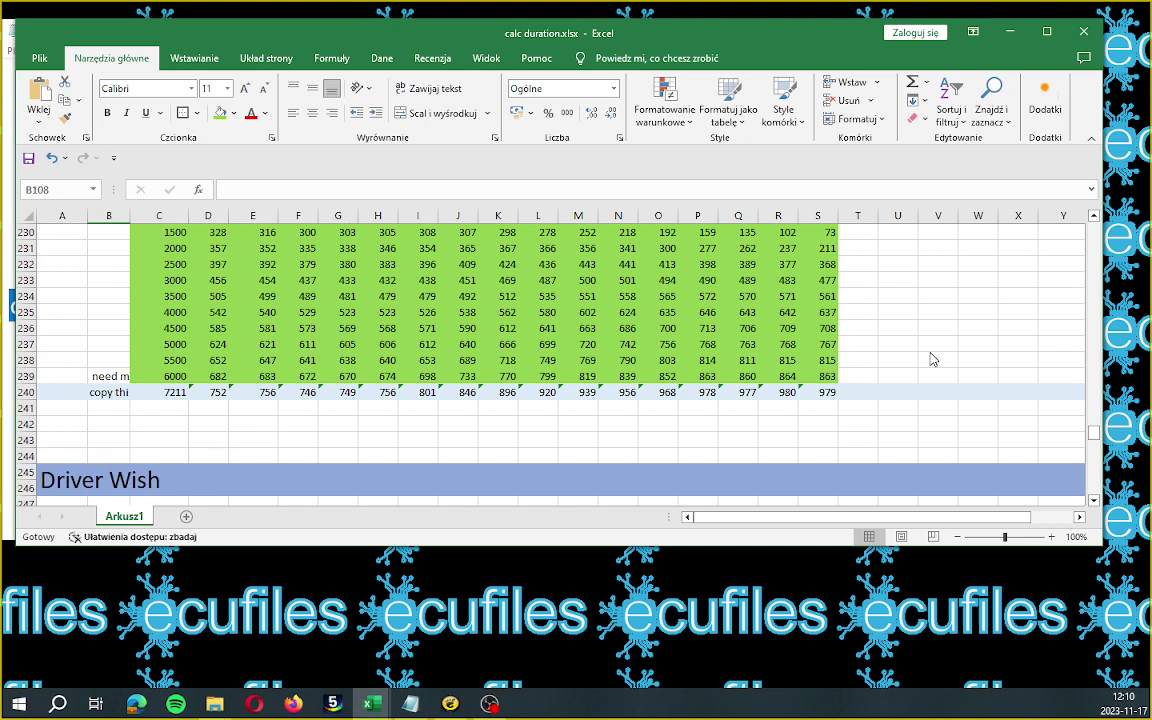
pyautogui.scroll(-3, 932, 358)
pyautogui.scroll(-1, 932, 358)
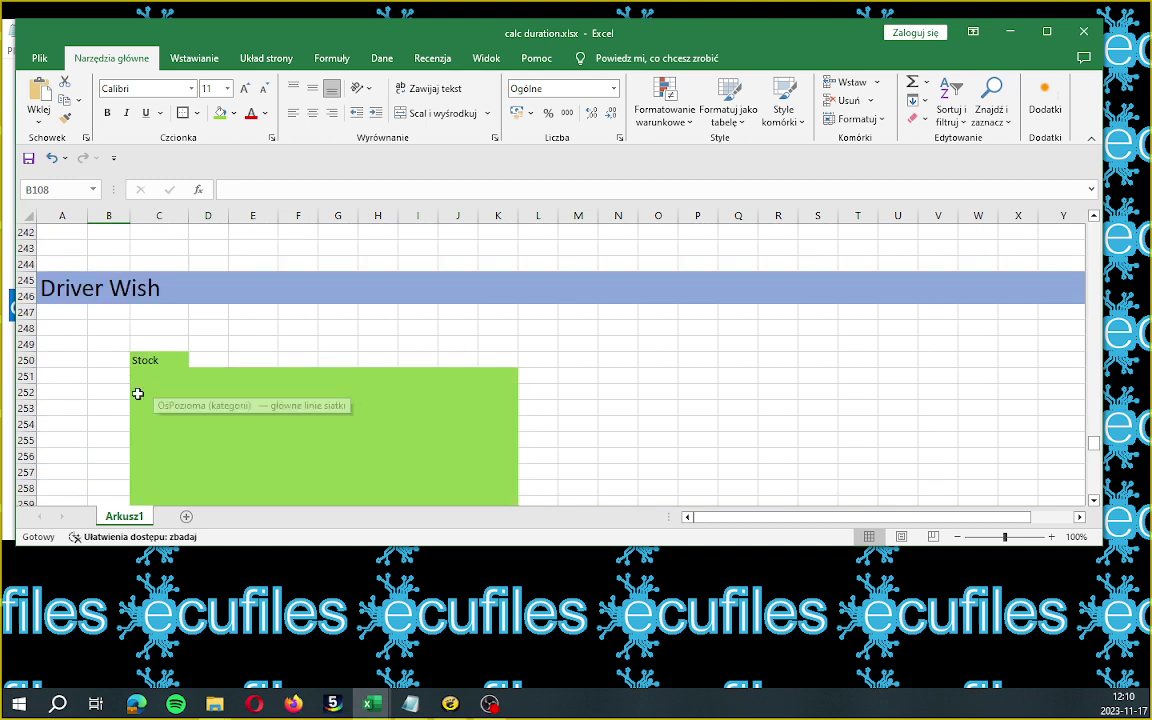
pyautogui.click(150, 375)
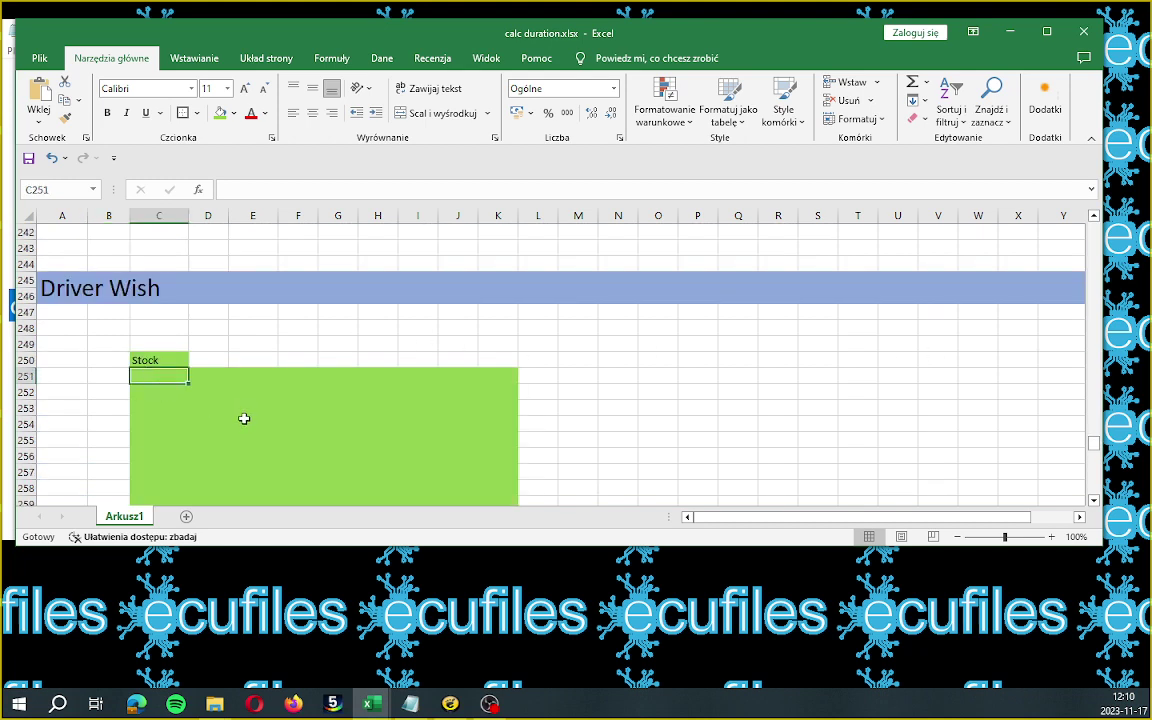
pyautogui.hotkey('ctrl', 'v')
pyautogui.scroll(-2, 267, 404)
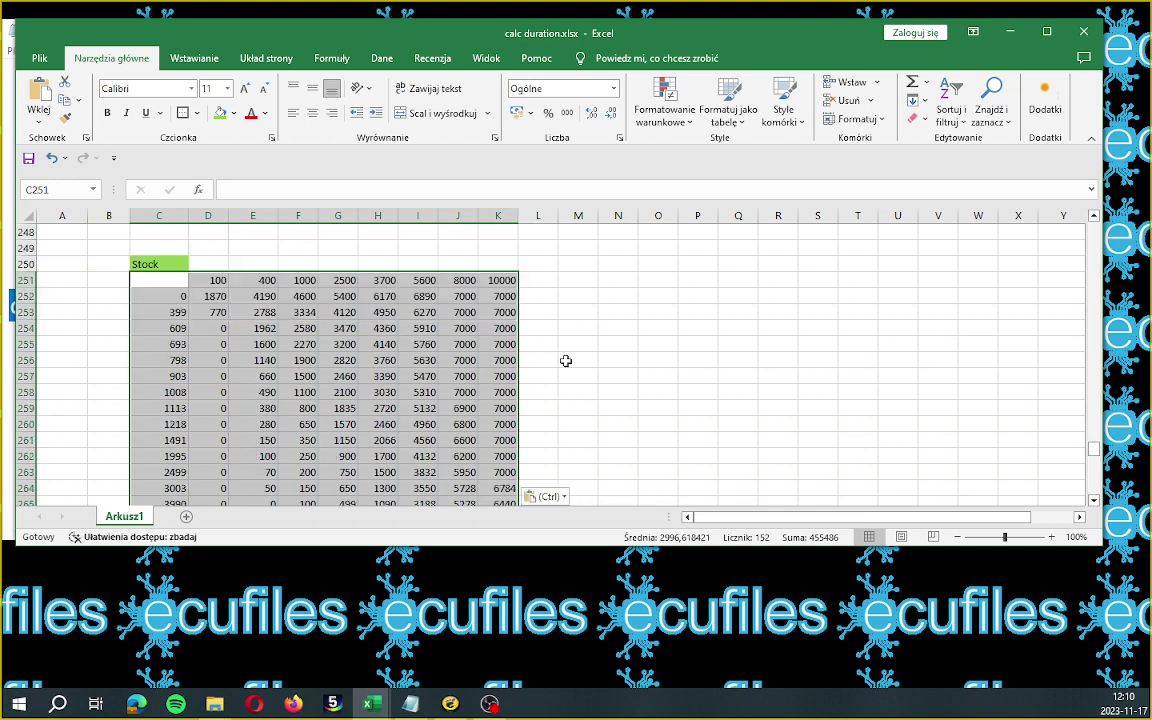
pyautogui.click(565, 360)
pyautogui.scroll(-1, 248, 380)
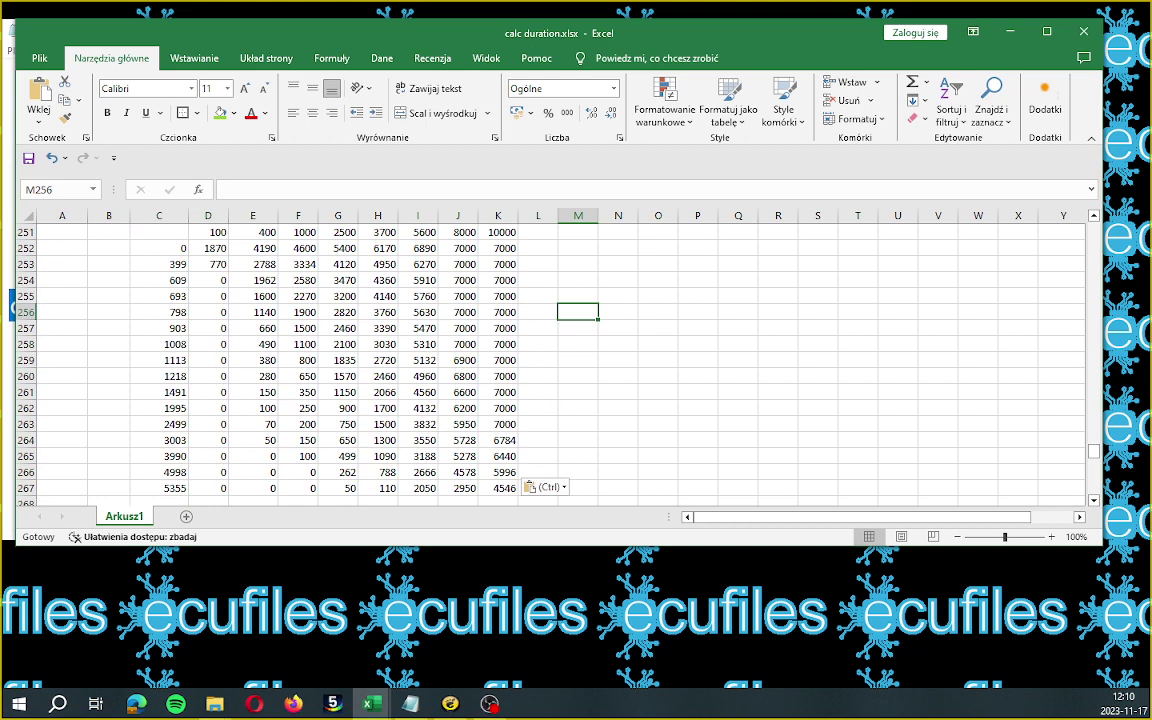
# - Switch to the Notepad notes and read how to fill the last column of the project Driver Wish
pyautogui.hotkey('alt', 'Tab')
pyautogui.scroll(-4, 168, 125)
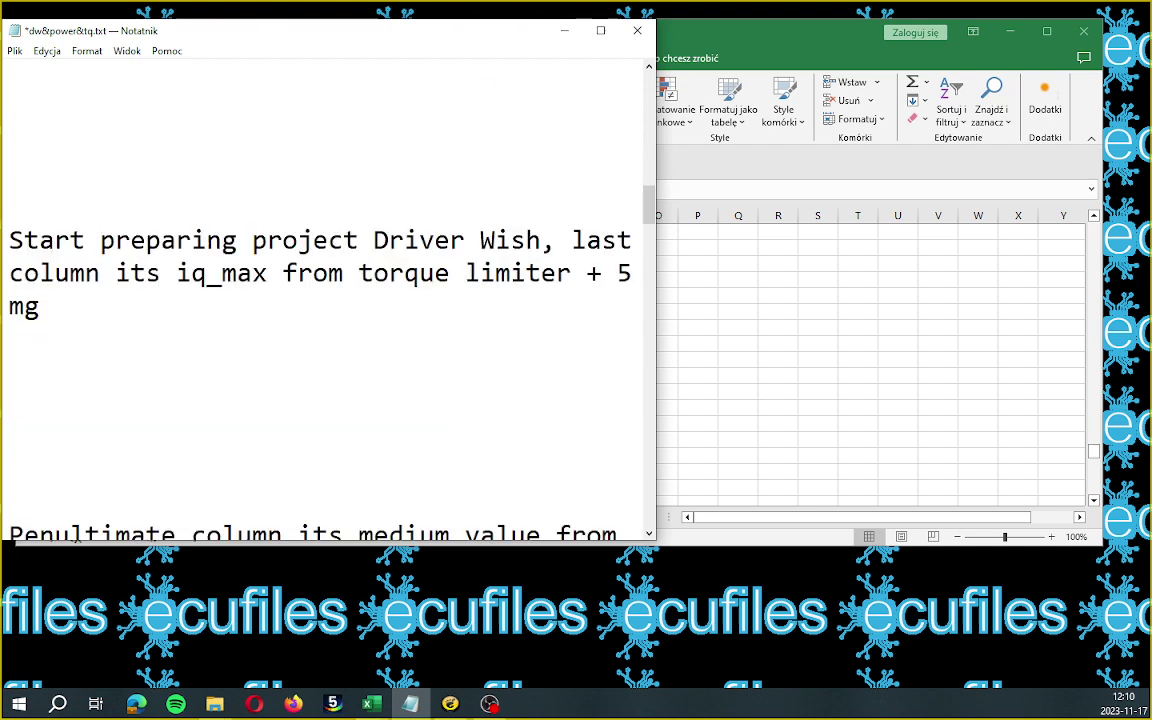
pyautogui.scroll(1, 325, 300)
pyautogui.hotkey('shift', 'Down')
pyautogui.hotkey('shift', 'Right')
pyautogui.hotkey('shift', 'Right')
pyautogui.hotkey('shift', 'Right')
pyautogui.hotkey('shift', 'Right')
pyautogui.hotkey('shift', 'Right')
pyautogui.hotkey('shift', 'Right')
pyautogui.hotkey('shift', 'Right')
pyautogui.hotkey('shift', 'Right')
pyautogui.hotkey('shift', 'Right')
pyautogui.hotkey('shift', 'Right')
pyautogui.hotkey('shift', 'Right')
pyautogui.hotkey('shift', 'Right')
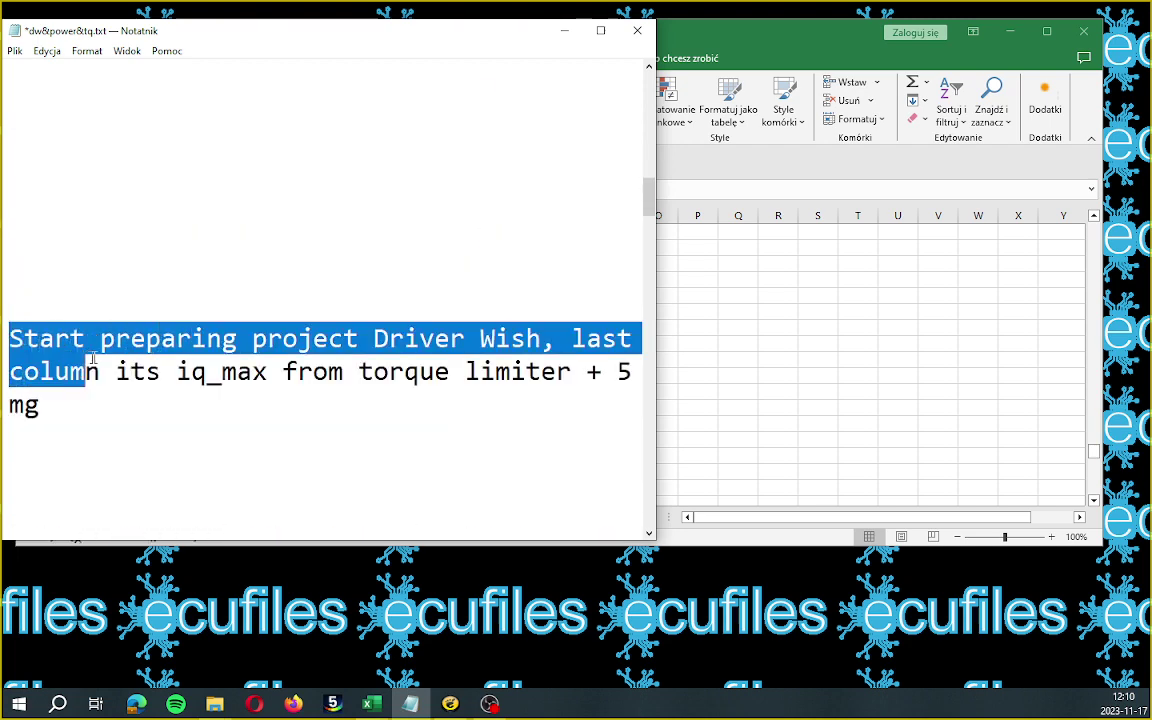
pyautogui.hotkey('ctrl', 'shift', 'End')
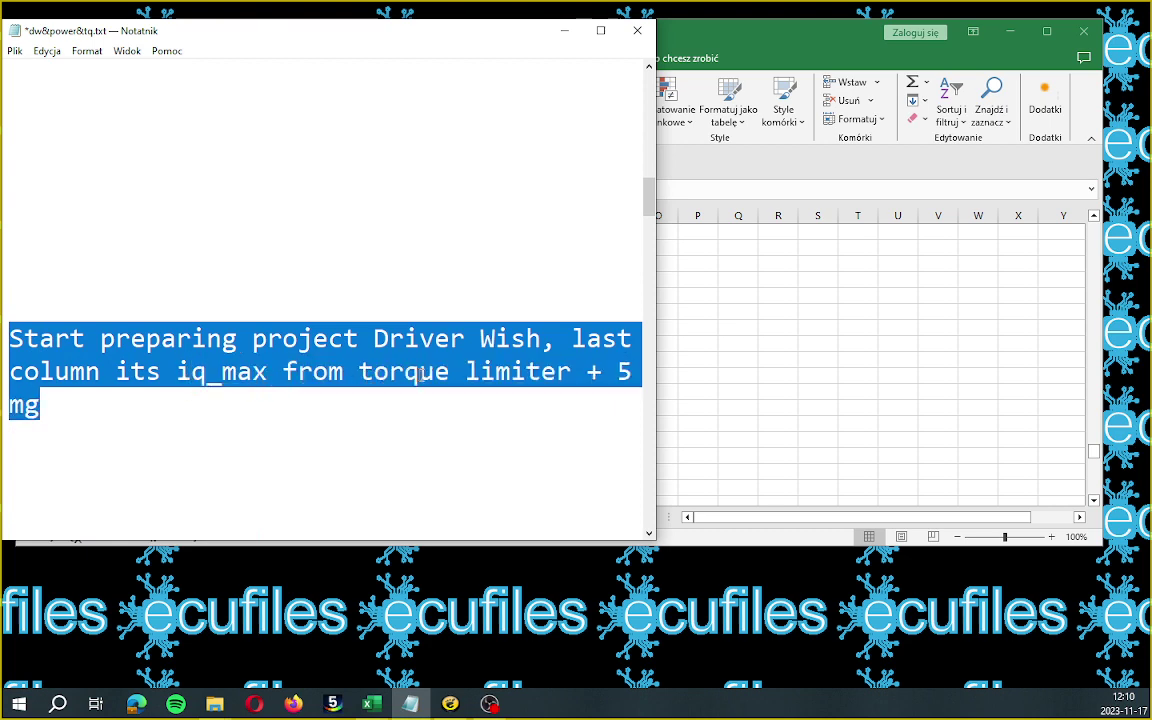
# - Switch to the calc duration.xlsx workbook and link cell C271 under "Project" to the stock axis value with =C252
pyautogui.hotkey('alt', 'Tab')
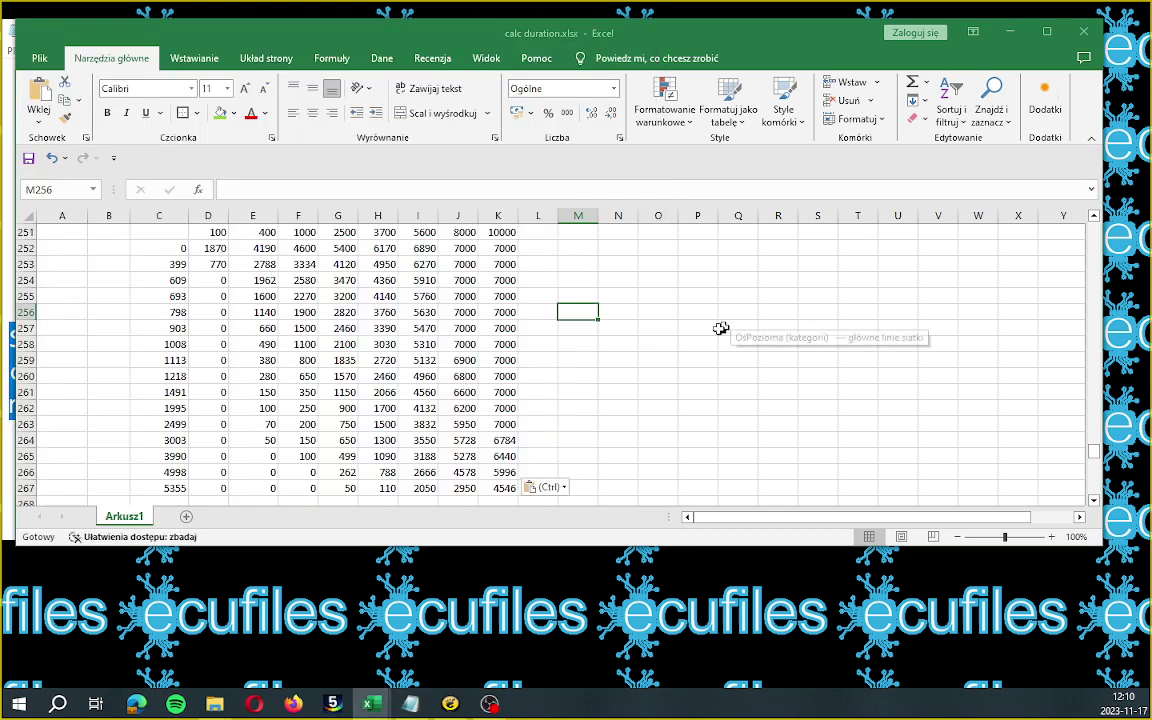
pyautogui.scroll(-4, 652, 374)
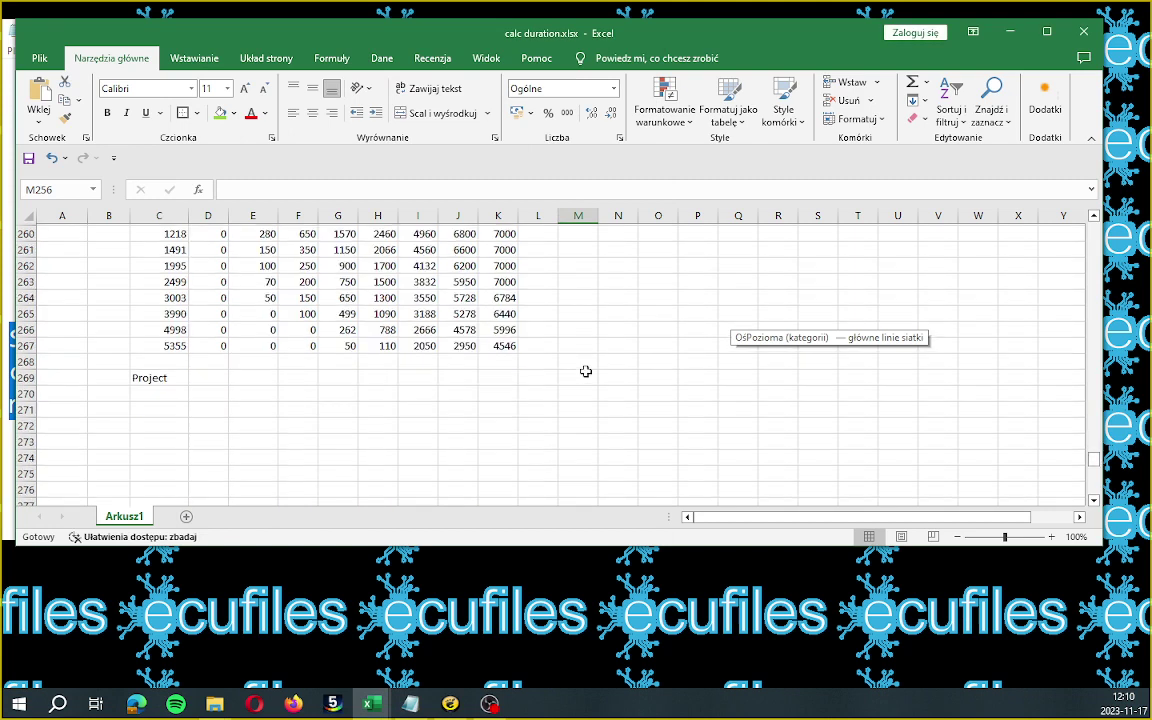
pyautogui.scroll(1, 225, 340)
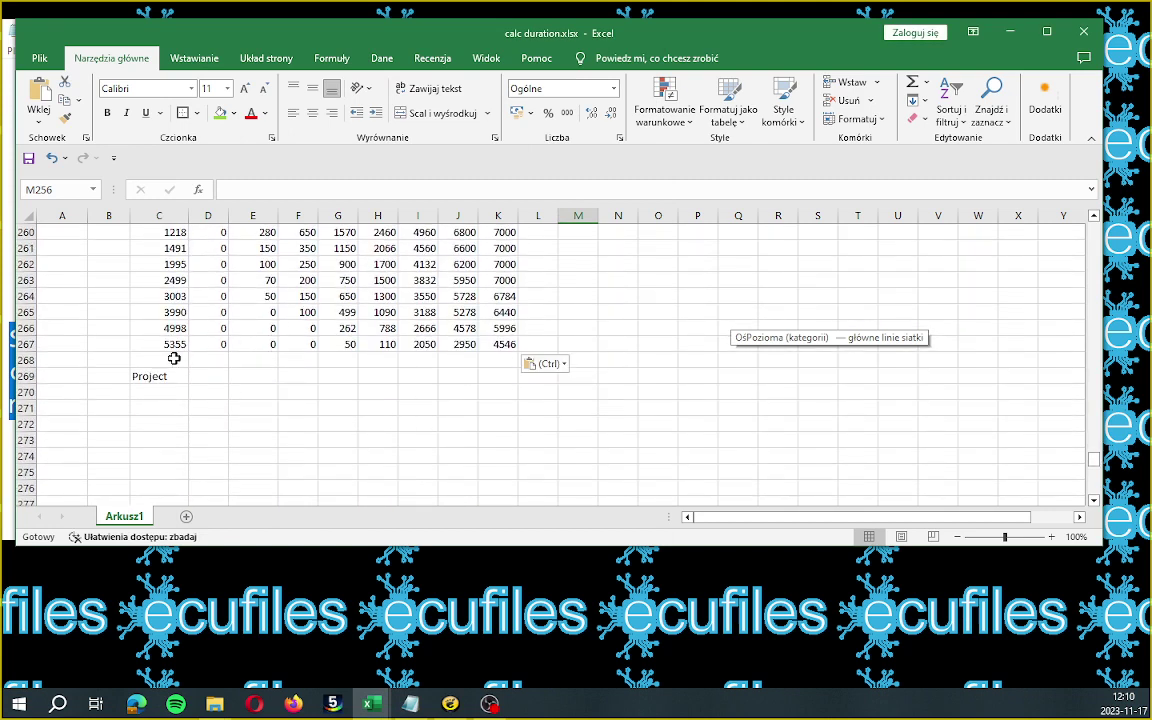
pyautogui.click(167, 408)
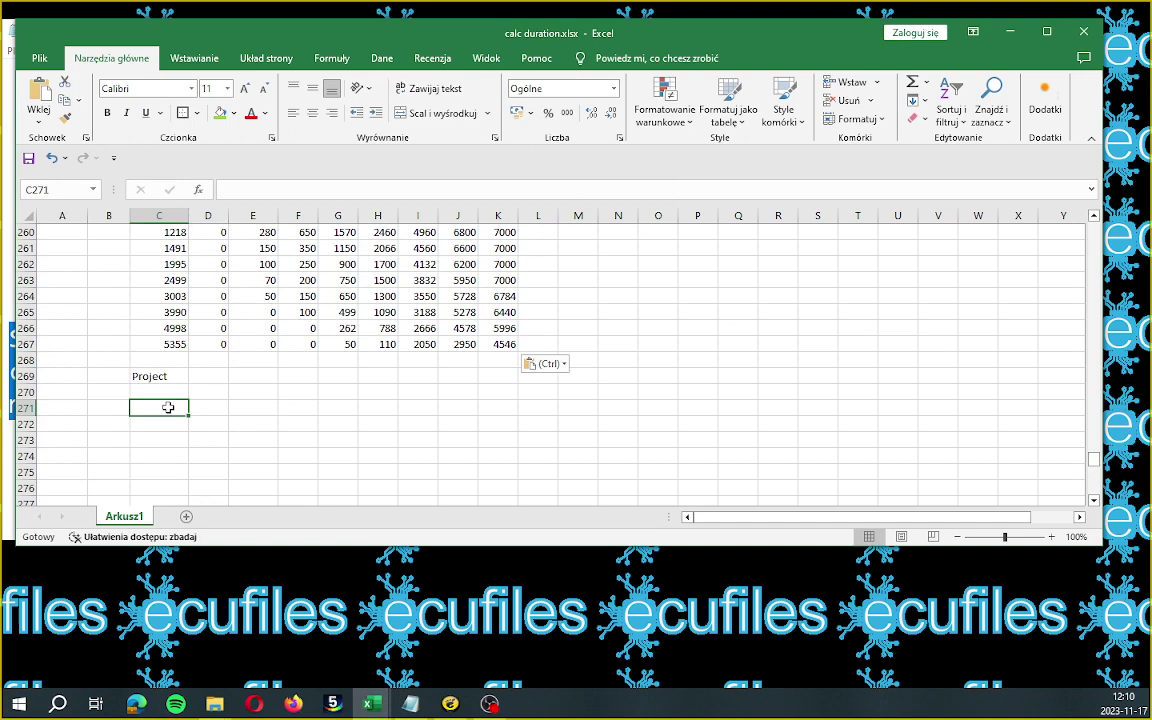
pyautogui.write('=')
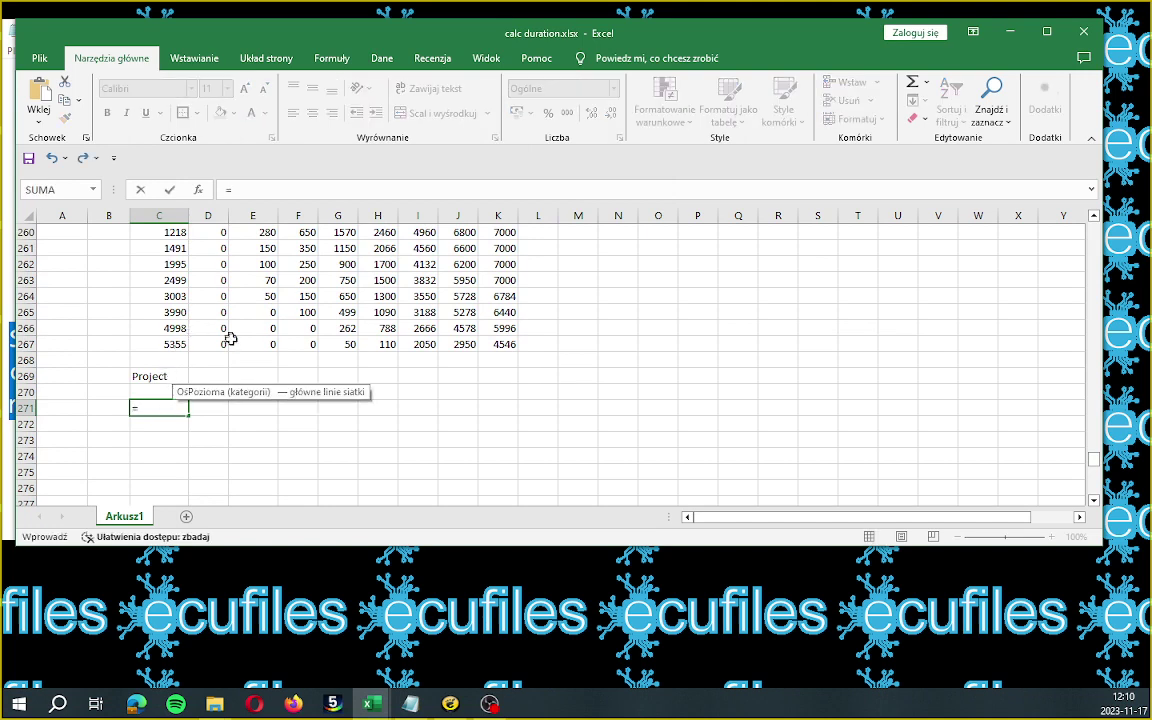
pyautogui.scroll(4, 230, 340)
pyautogui.click(172, 294)
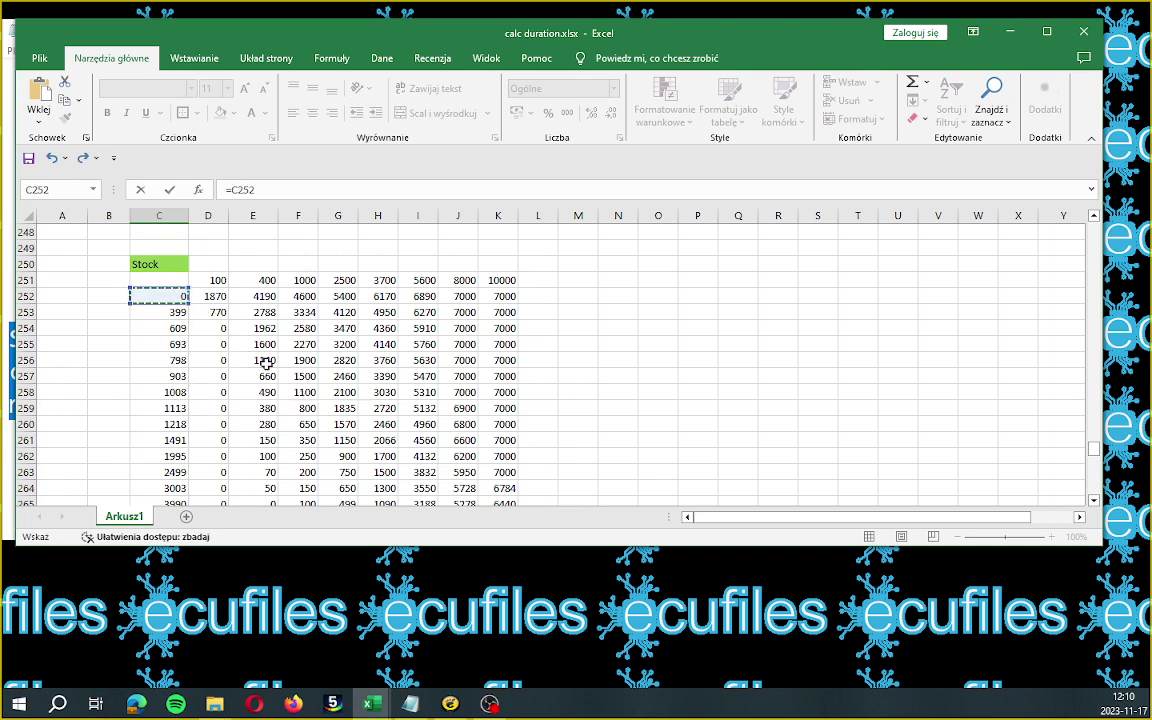
pyautogui.press('Return')
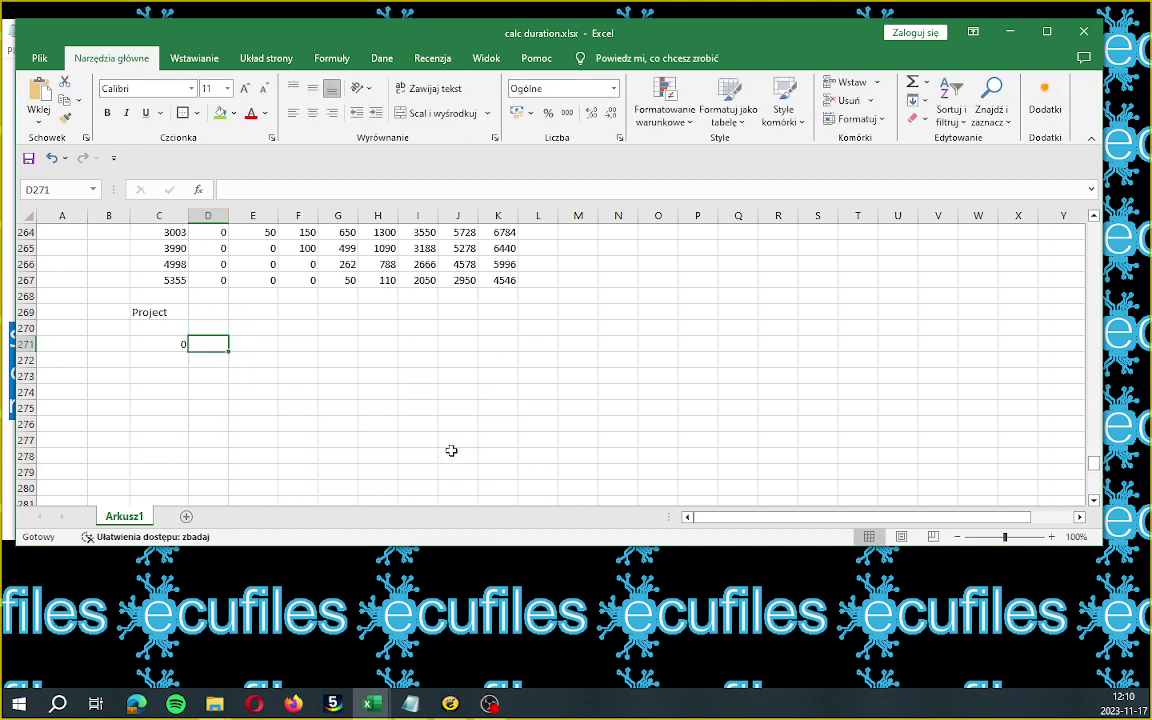
# - Fill the C271 formula down to C286 to complete the vertical axis of the project map
pyautogui.click(166, 342)
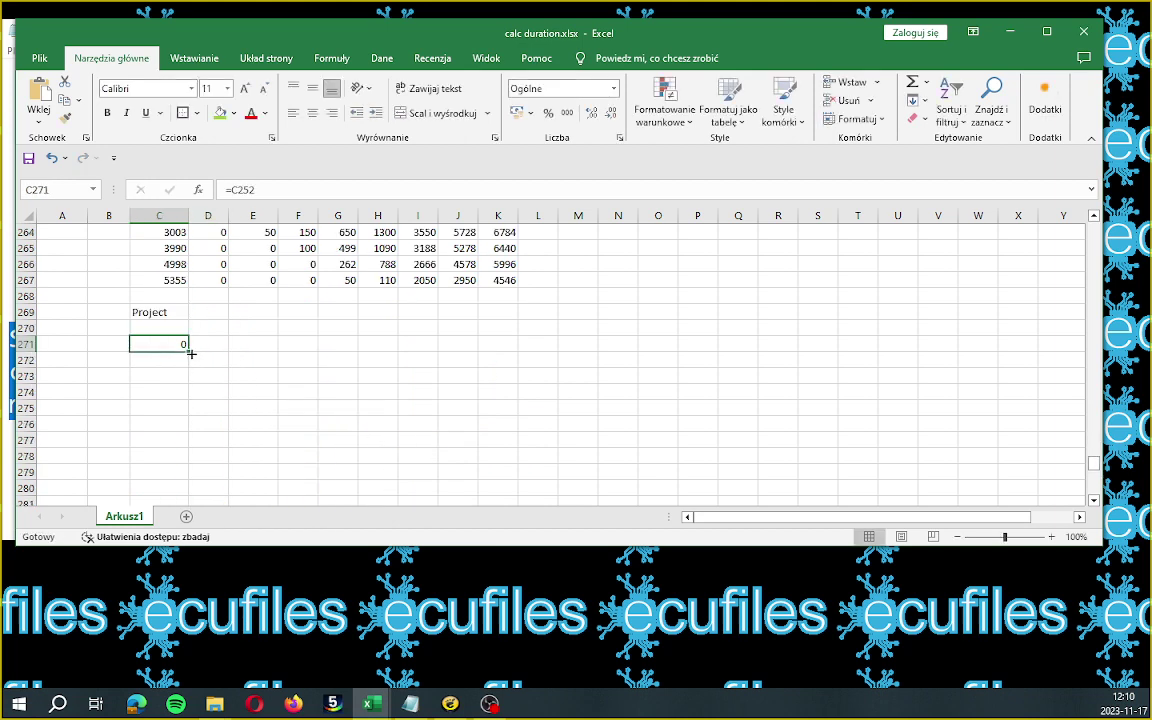
pyautogui.moveTo(190, 353); pyautogui.dragTo(272, 302)
pyautogui.click(268, 298)
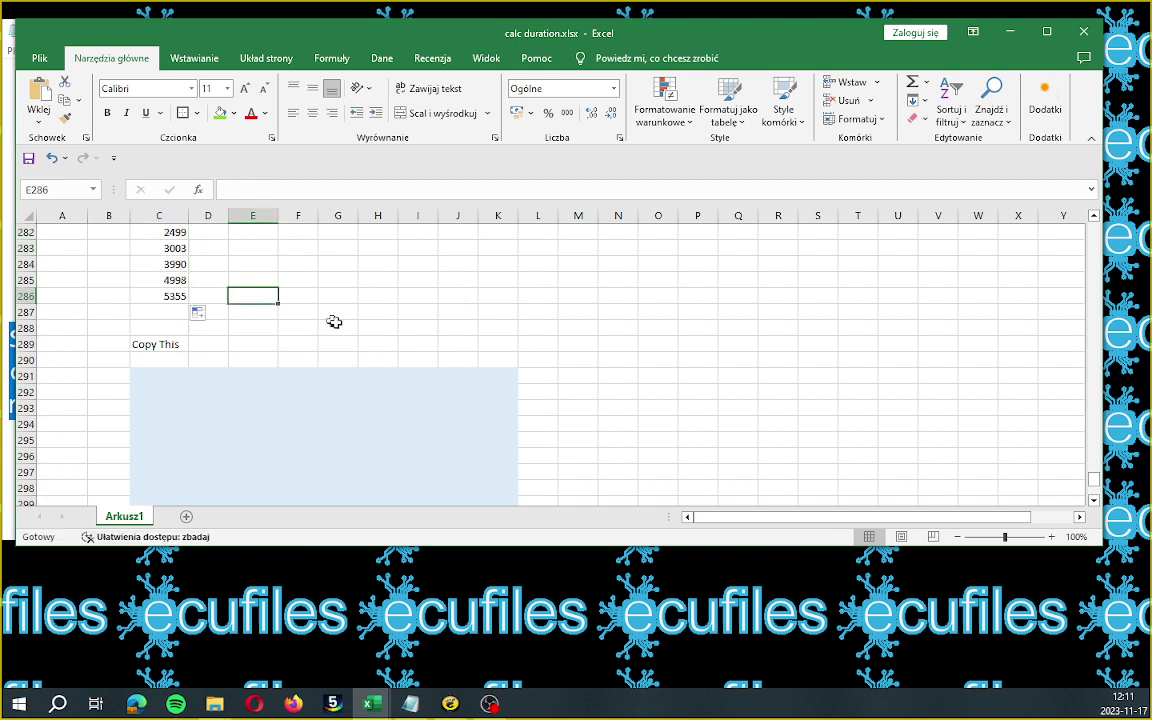
# - Enter the formula =iq_max+500 in K271, the first cell of the project map's last column
pyautogui.scroll(3, 460, 378)
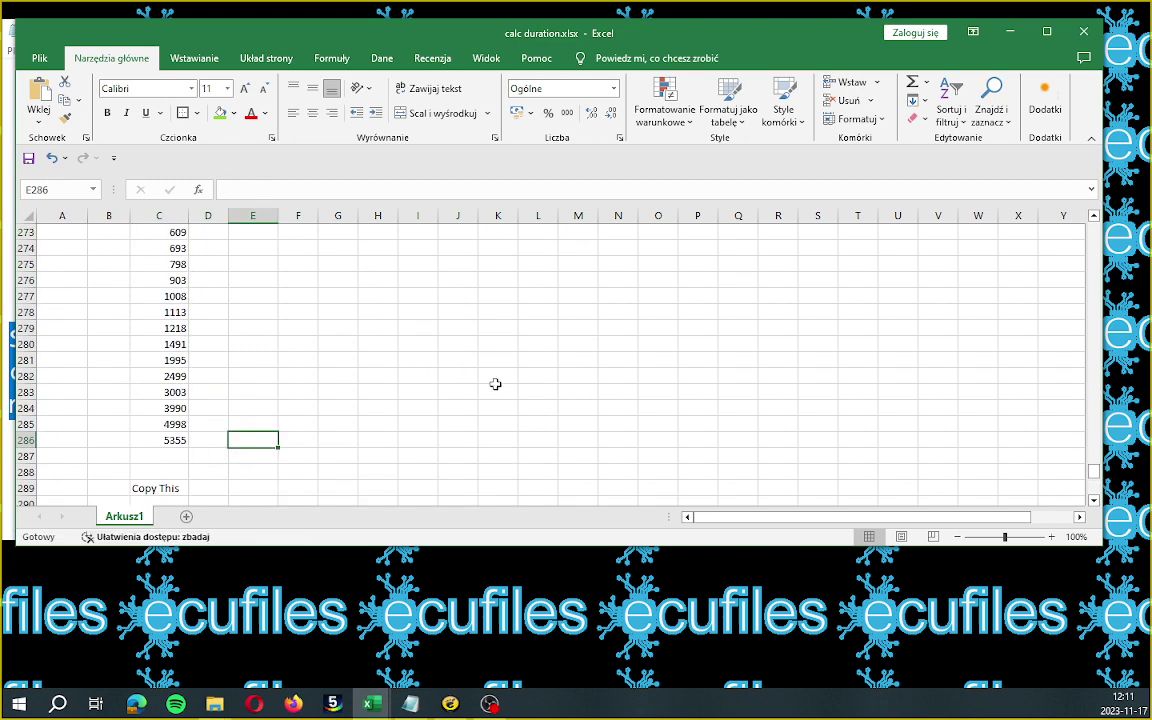
pyautogui.scroll(1, 495, 384)
pyautogui.scroll(2, 560, 300)
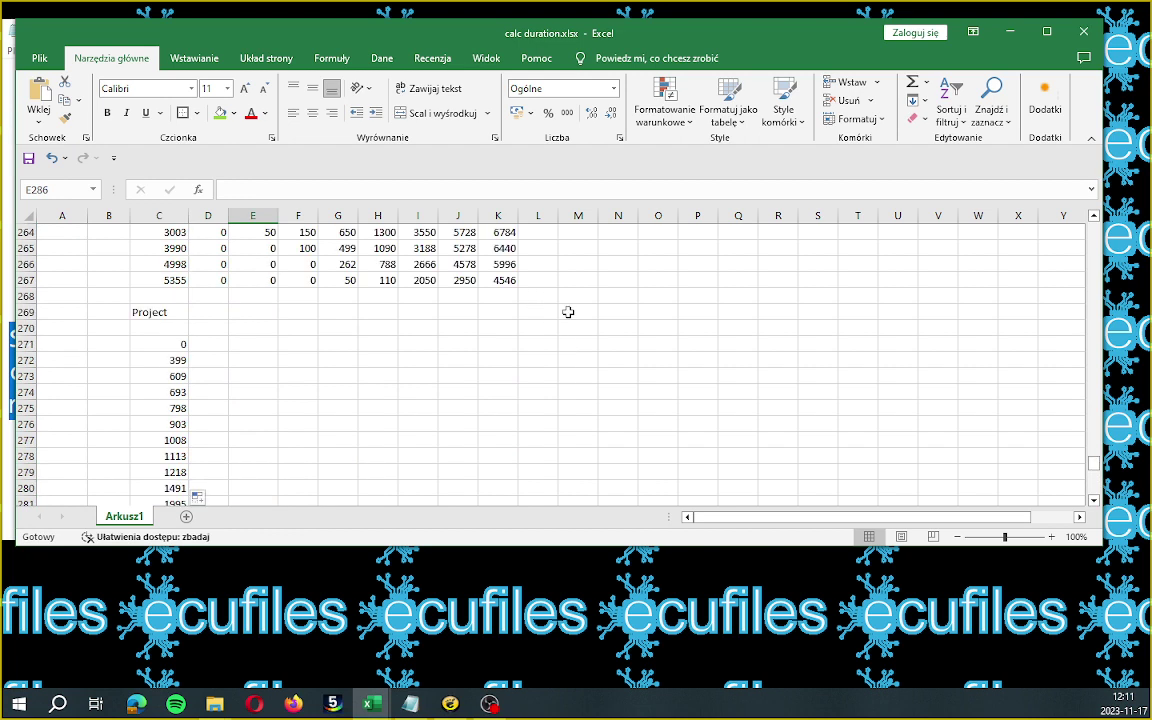
pyautogui.click(502, 346)
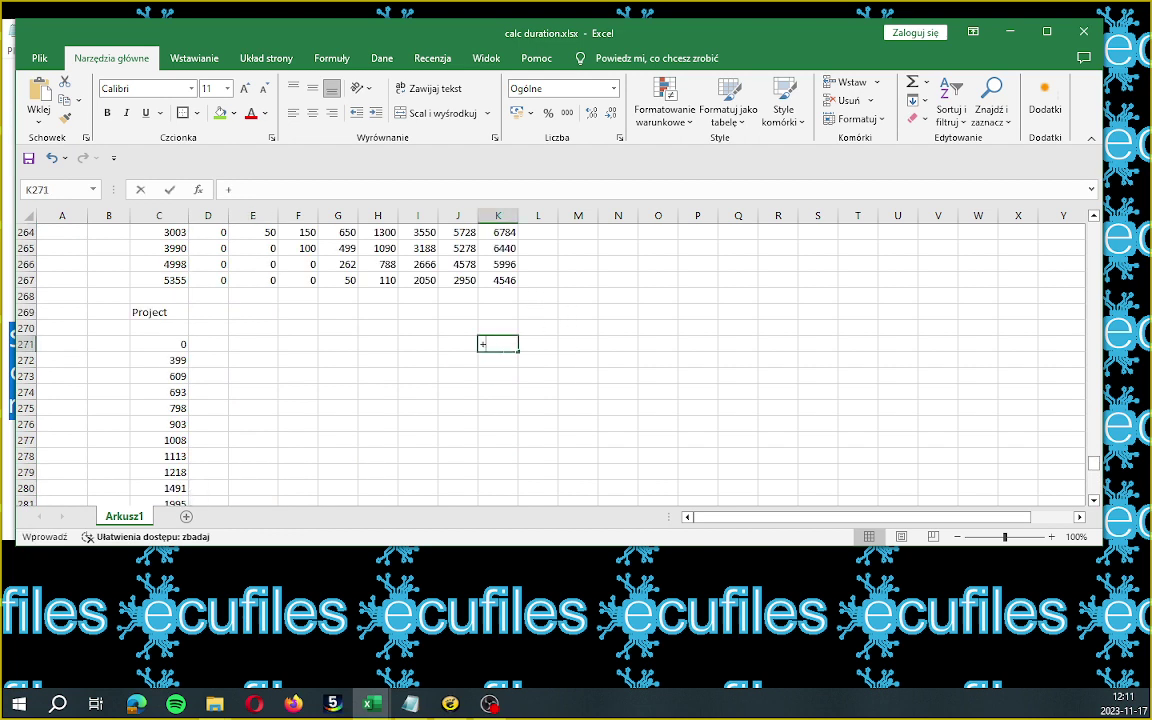
pyautogui.write('=')
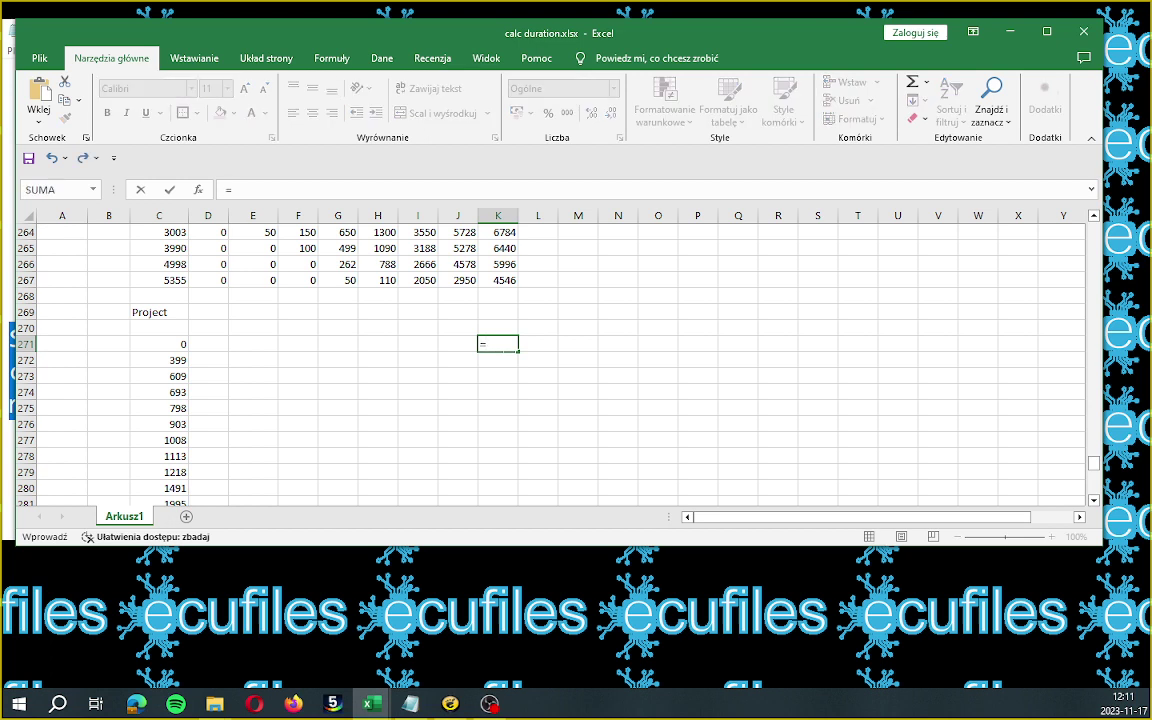
pyautogui.write('iq')
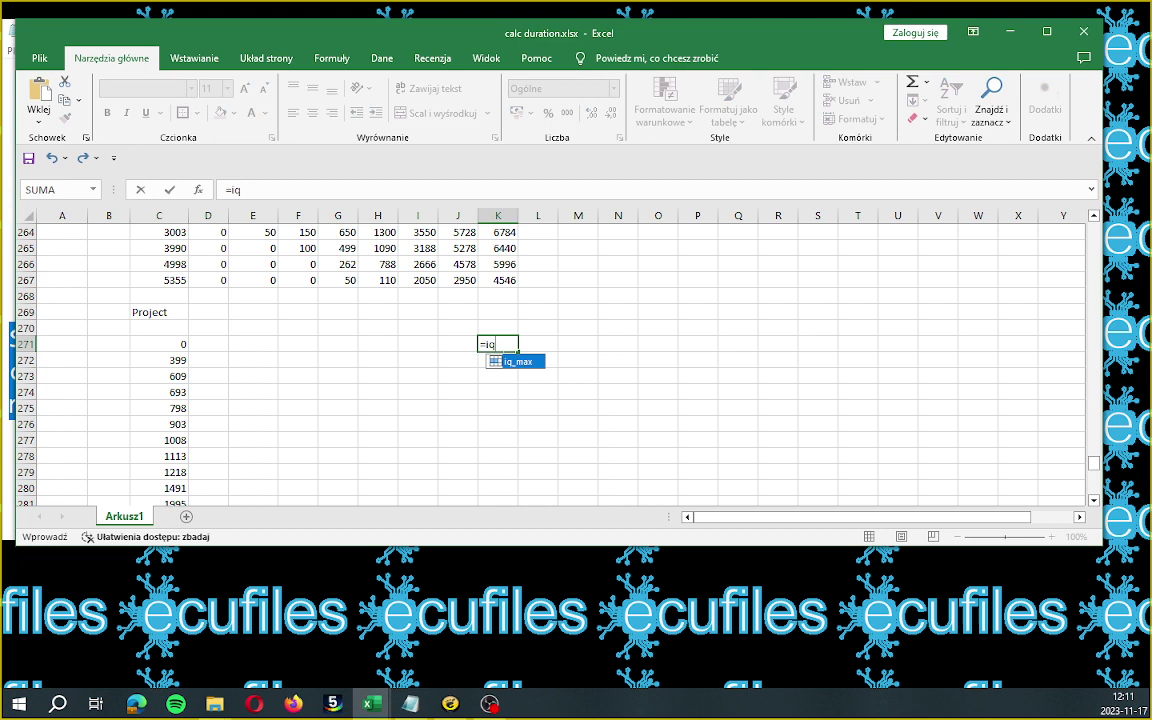
pyautogui.doubleClick(518, 362)
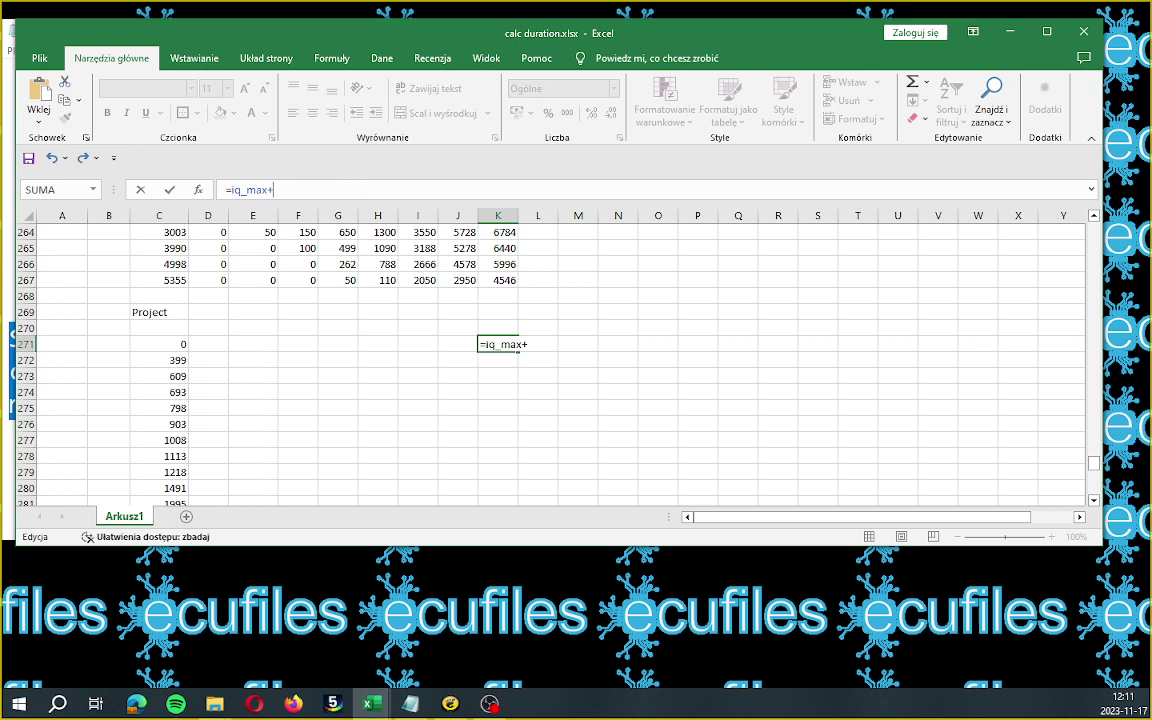
pyautogui.press('Tab')
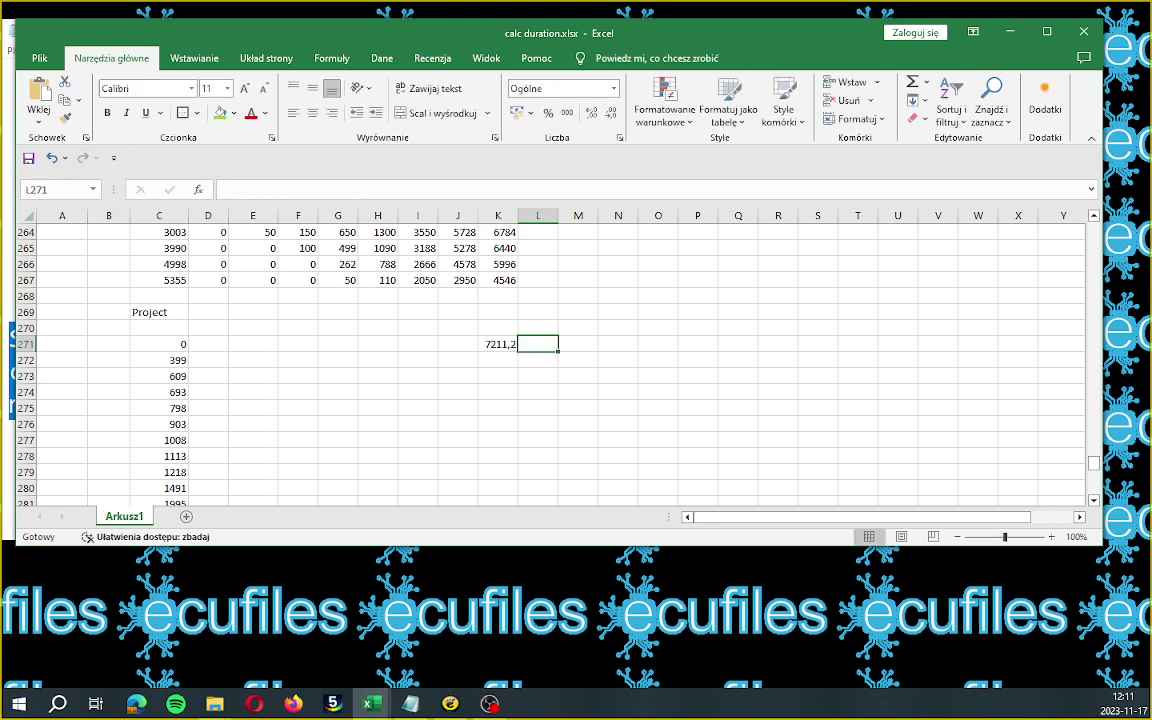
# - Fill the K271 formula down the last column through K286
pyautogui.scroll(-1, 577, 295)
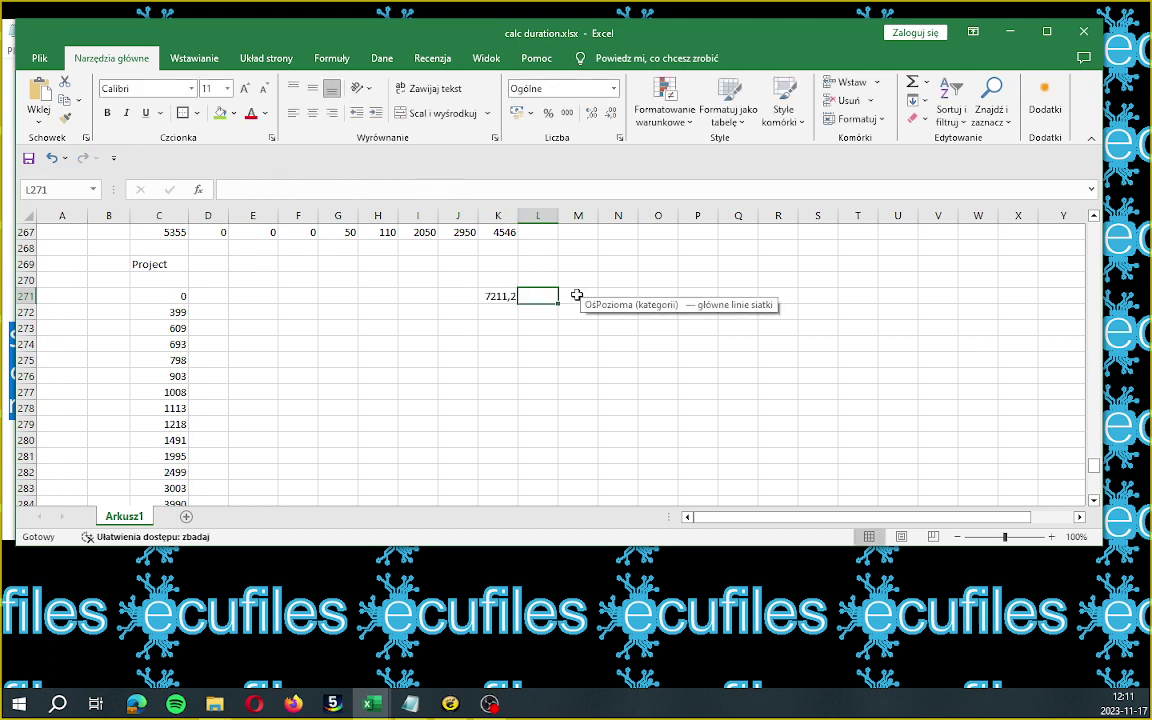
pyautogui.scroll(-1, 541, 318)
pyautogui.click(512, 248)
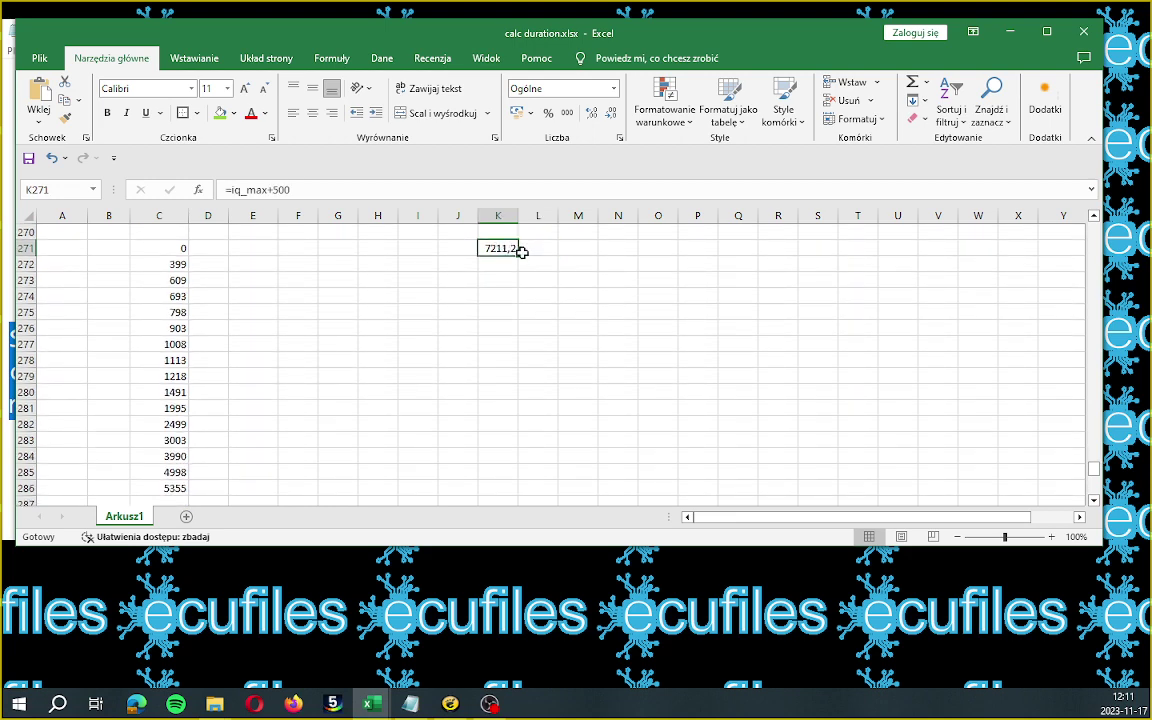
pyautogui.moveTo(519, 258); pyautogui.dragTo(512, 462)
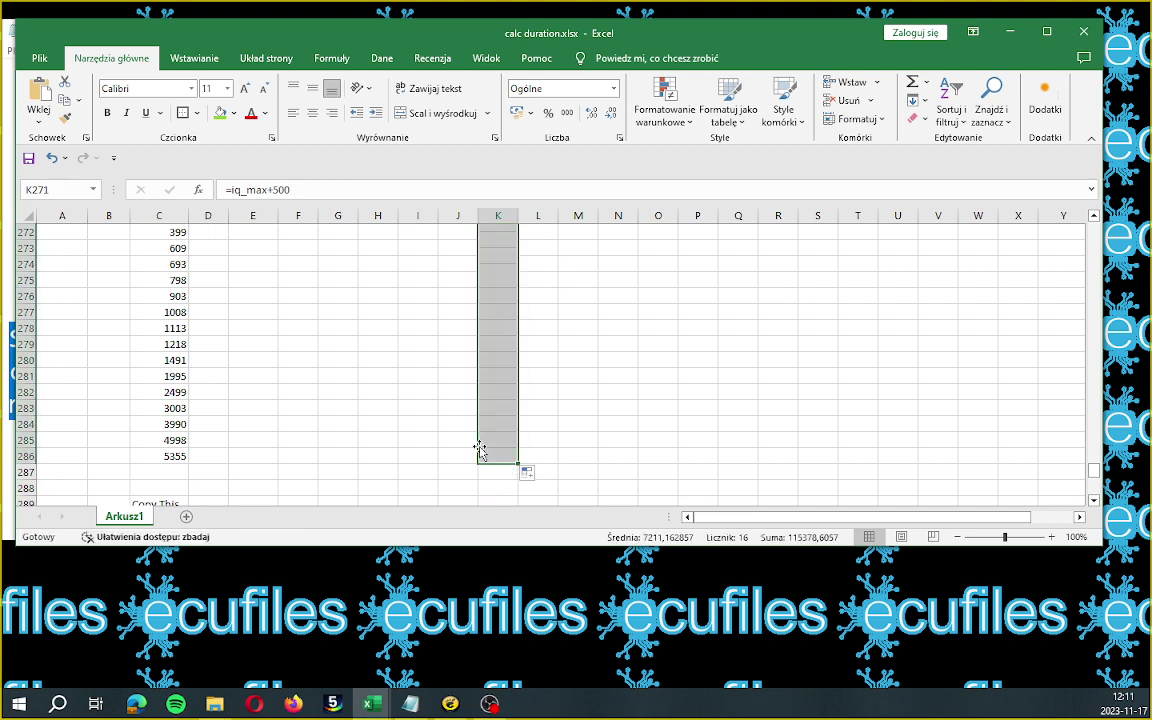
pyautogui.click(412, 425)
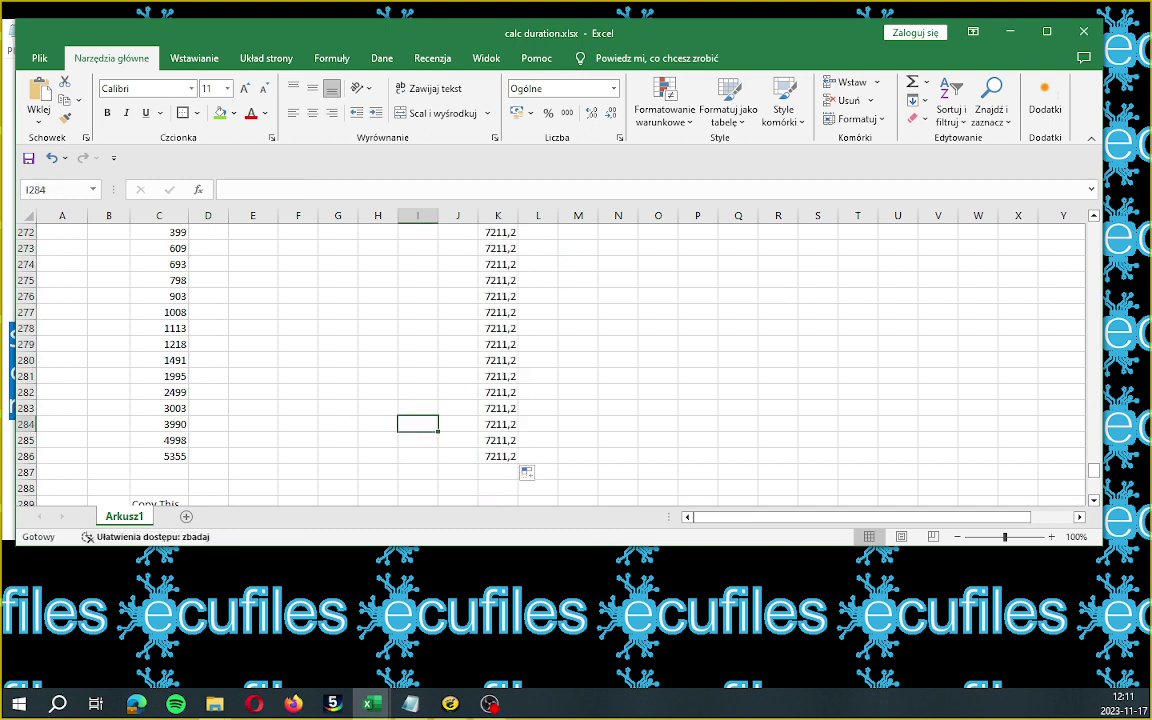
# - Switch to the Notepad notes and read how to fill the penultimate column of the project Driver Wish
pyautogui.click(8, 238)
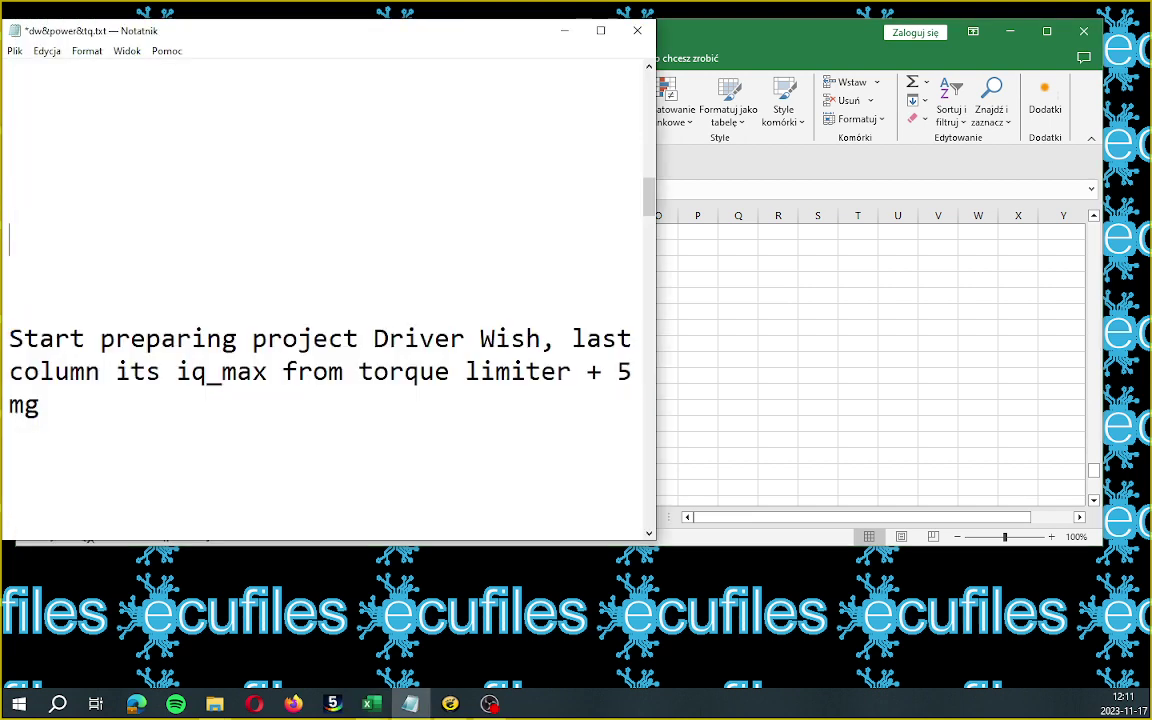
pyautogui.moveTo(647, 203); pyautogui.dragTo(649, 234)
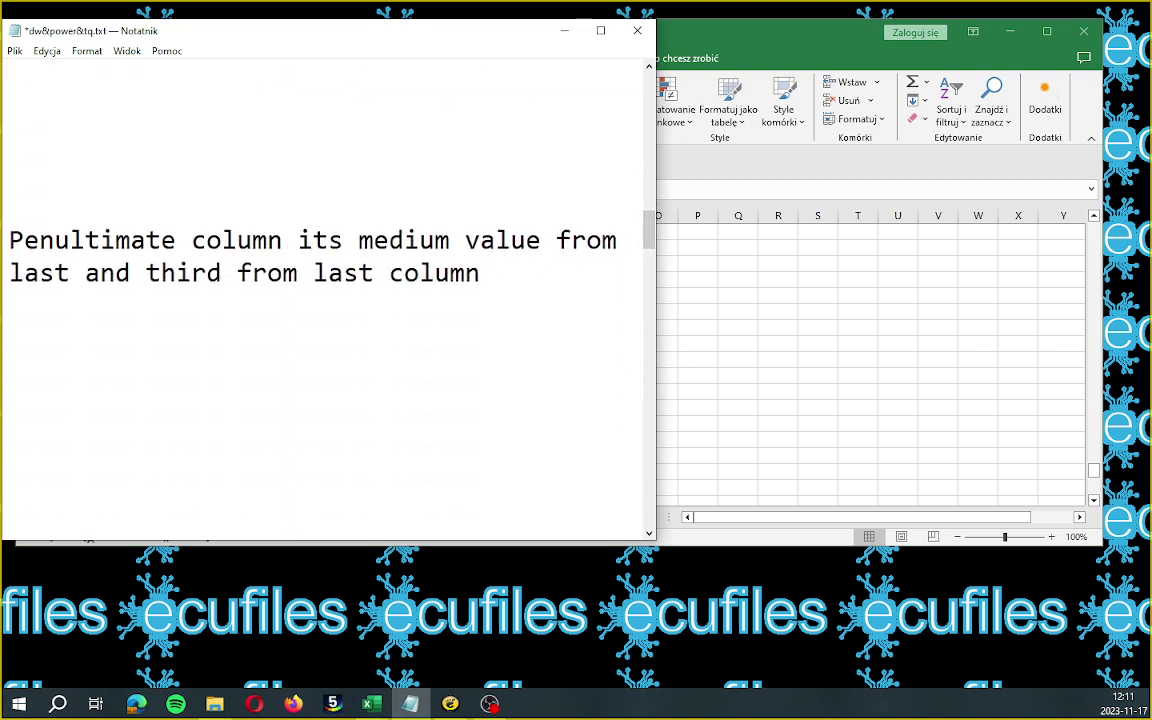
pyautogui.moveTo(9, 240); pyautogui.dragTo(481, 273)
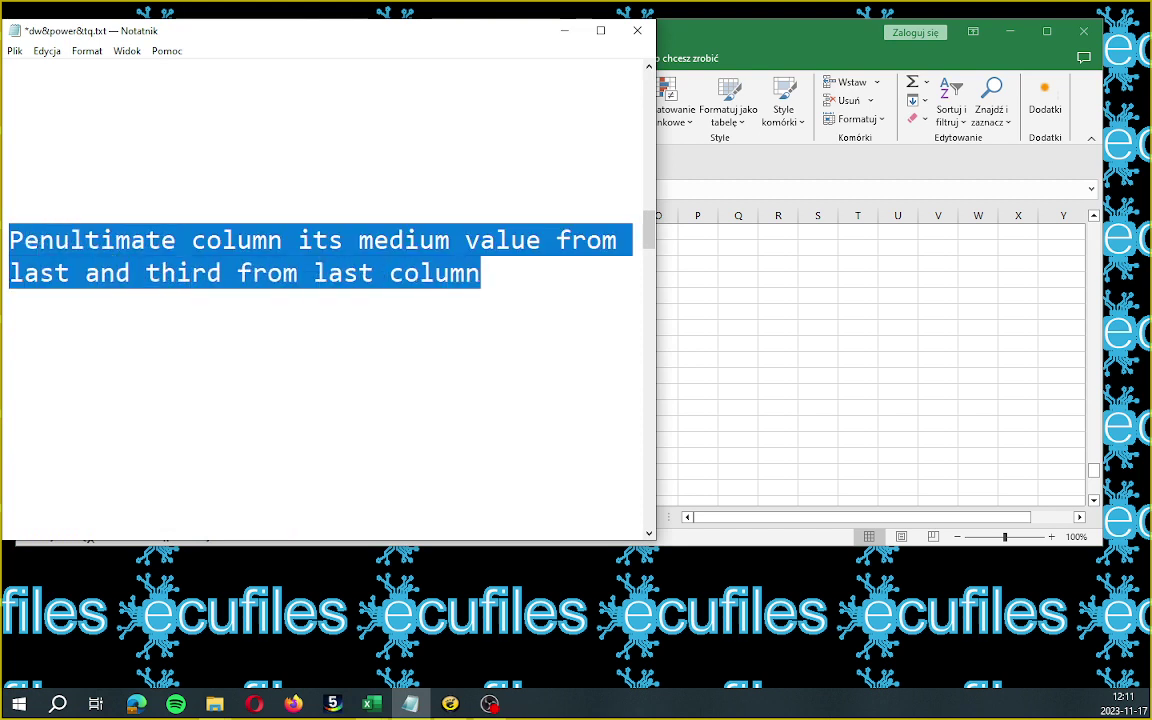
# - Return to the calc duration.xlsx workbook and link project cell D271 to the stock map with =D252
pyautogui.click(720, 262)
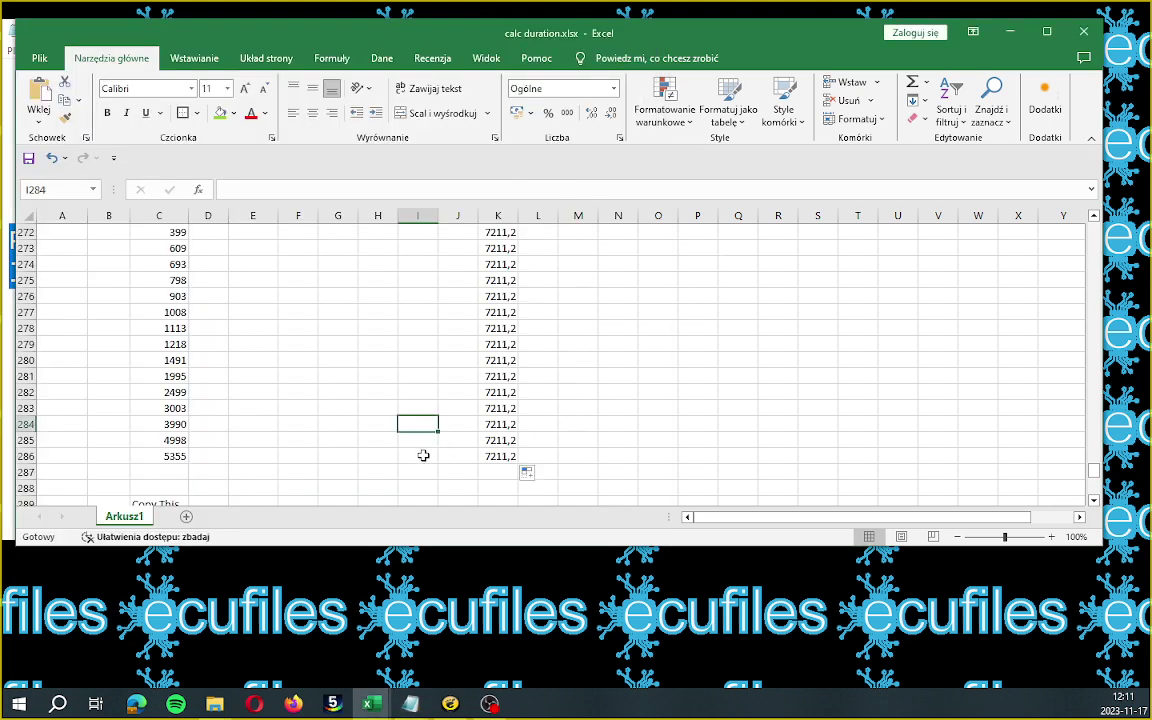
pyautogui.scroll(3, 457, 360)
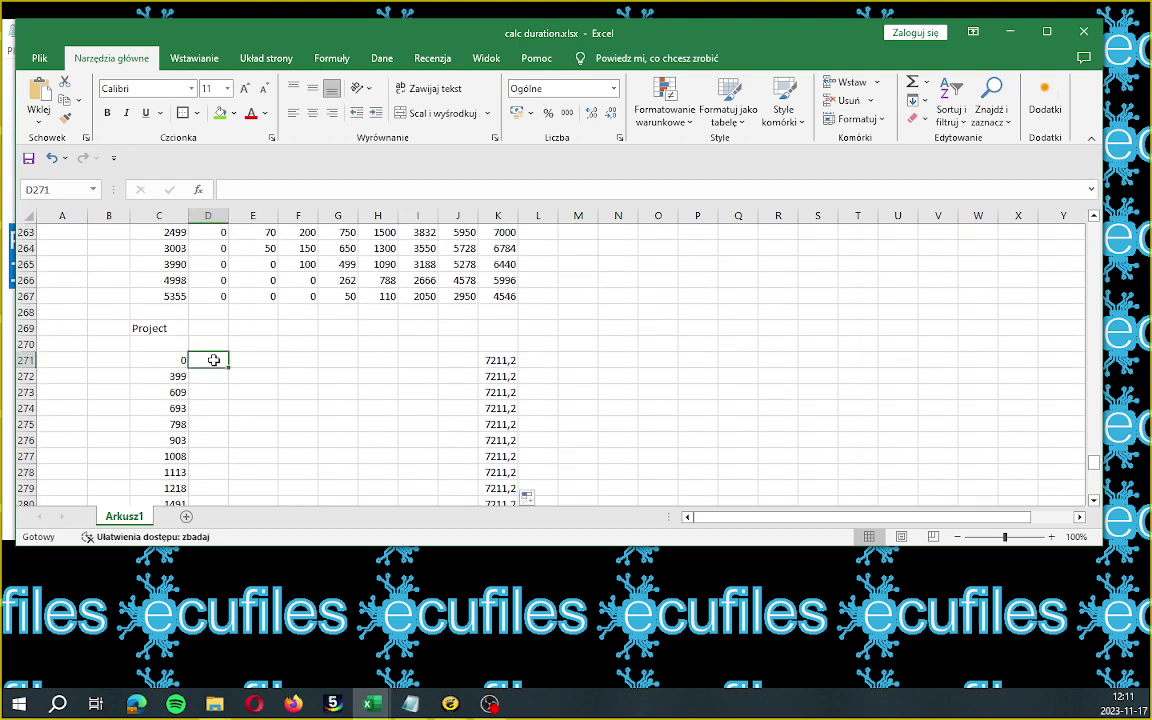
pyautogui.write('+')
pyautogui.press('Escape')
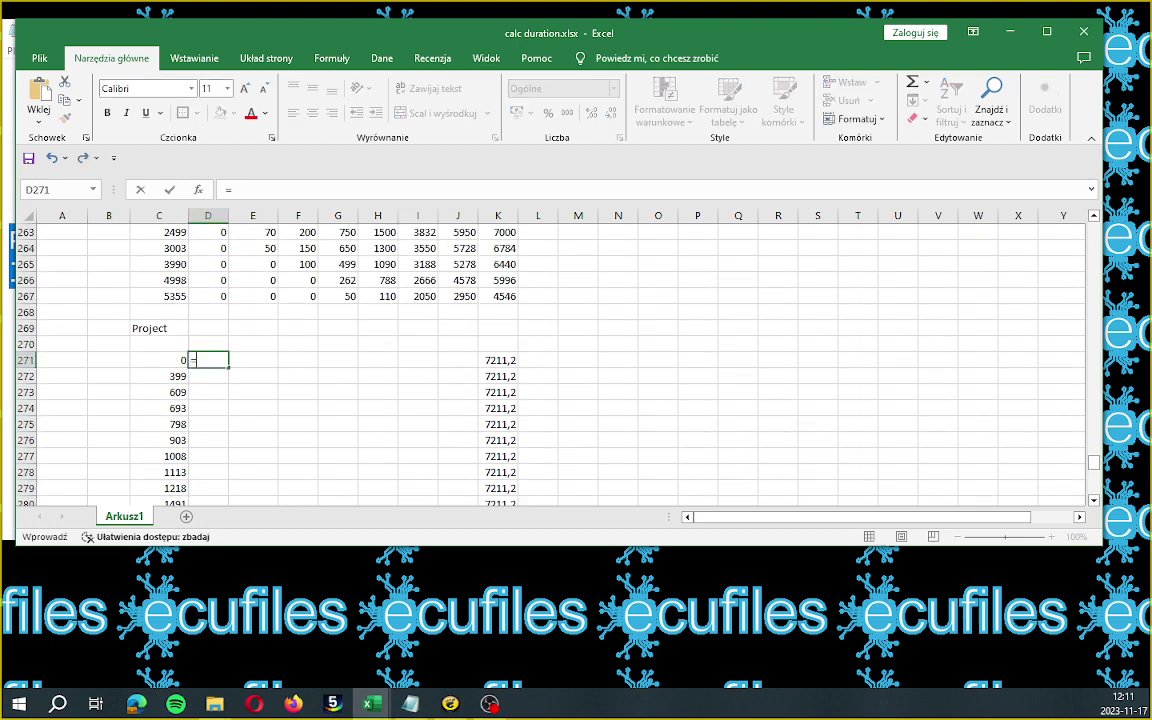
pyautogui.write('=')
pyautogui.scroll(6, 241, 346)
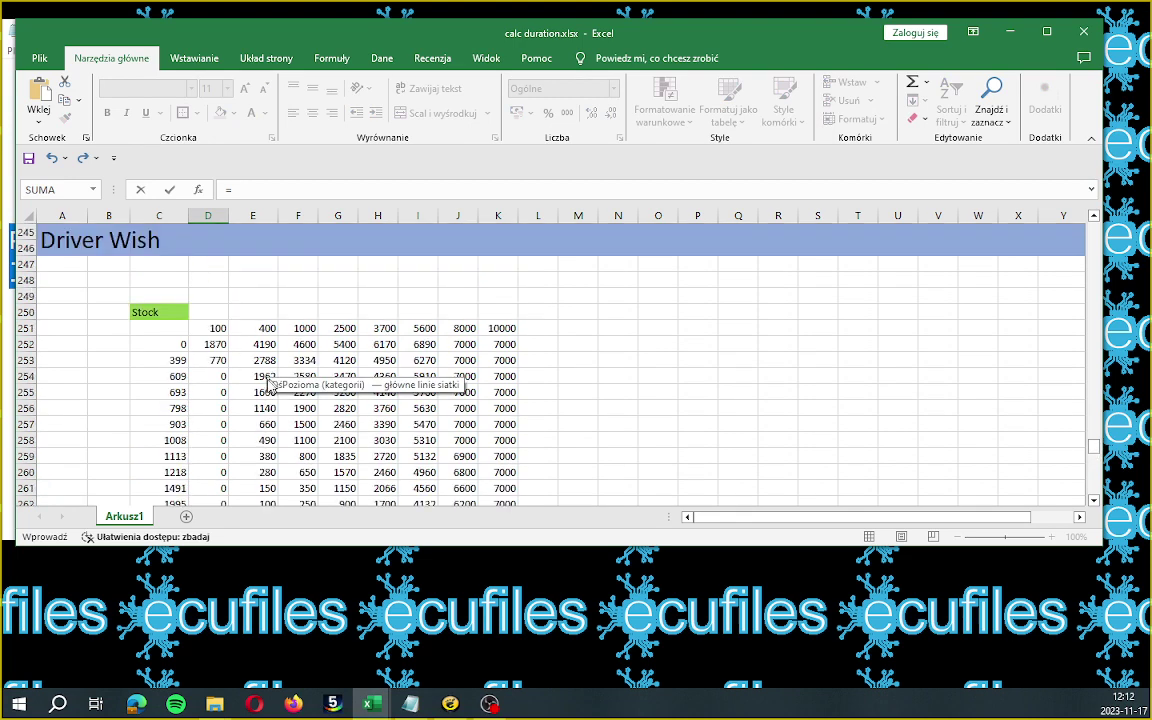
pyautogui.click(213, 343)
pyautogui.press('Return')
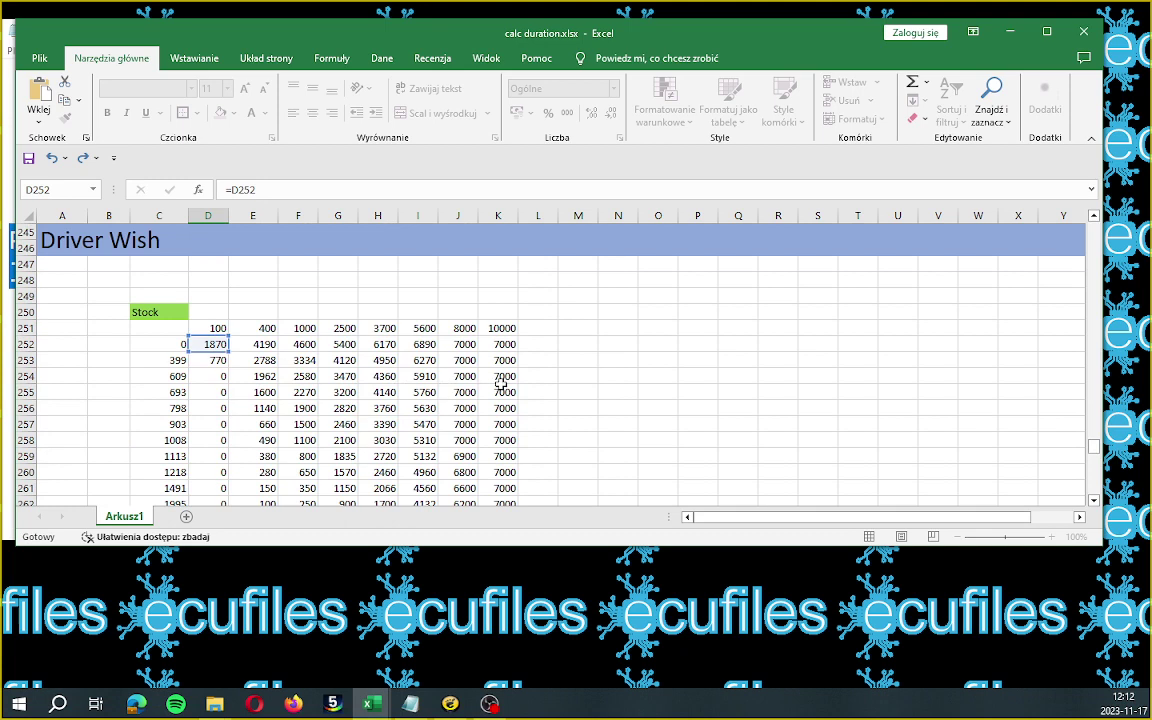
# - Fill the D271 formula across to column I and down to row 286, covering D271:I286
pyautogui.scroll(-1, 507, 380)
pyautogui.click(215, 294)
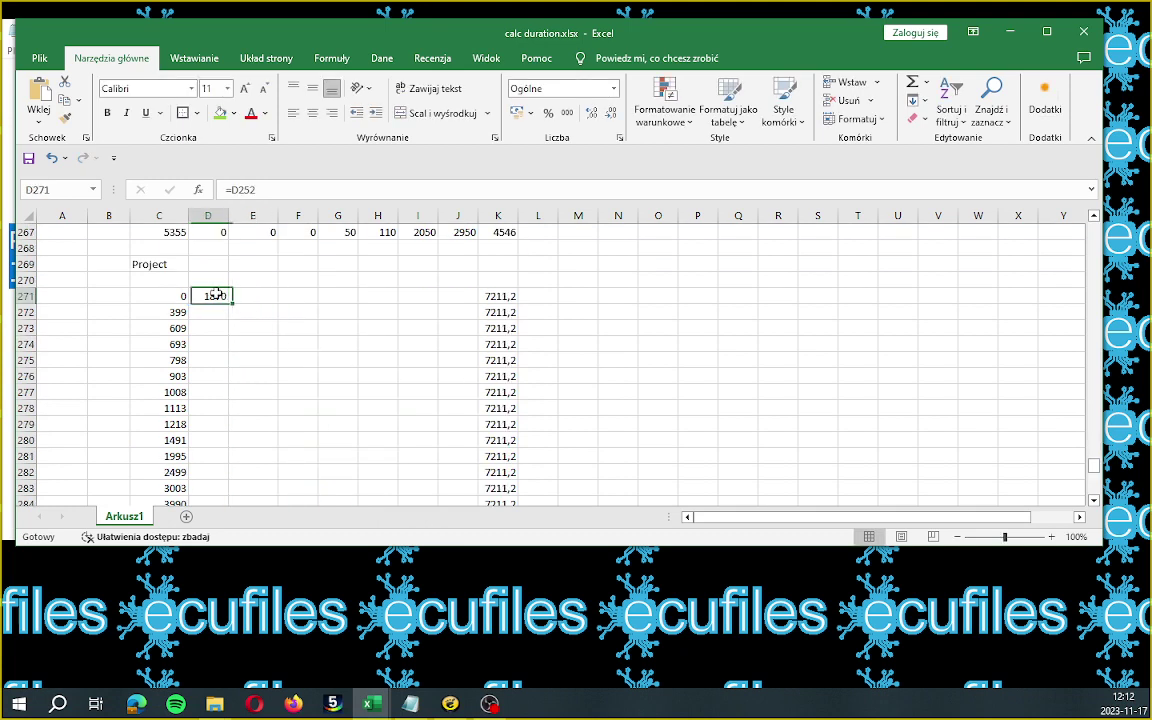
pyautogui.moveTo(228, 304); pyautogui.dragTo(428, 310)
pyautogui.scroll(-3, 450, 368)
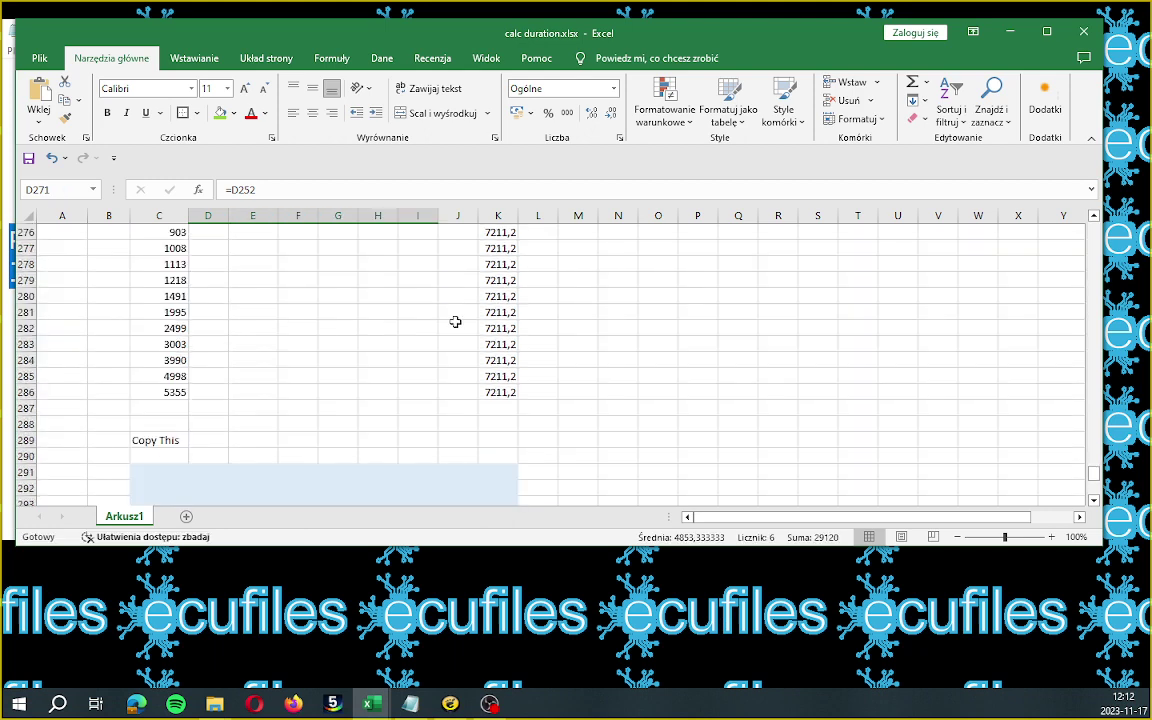
pyautogui.scroll(1, 455, 321)
pyautogui.scroll(1, 454, 316)
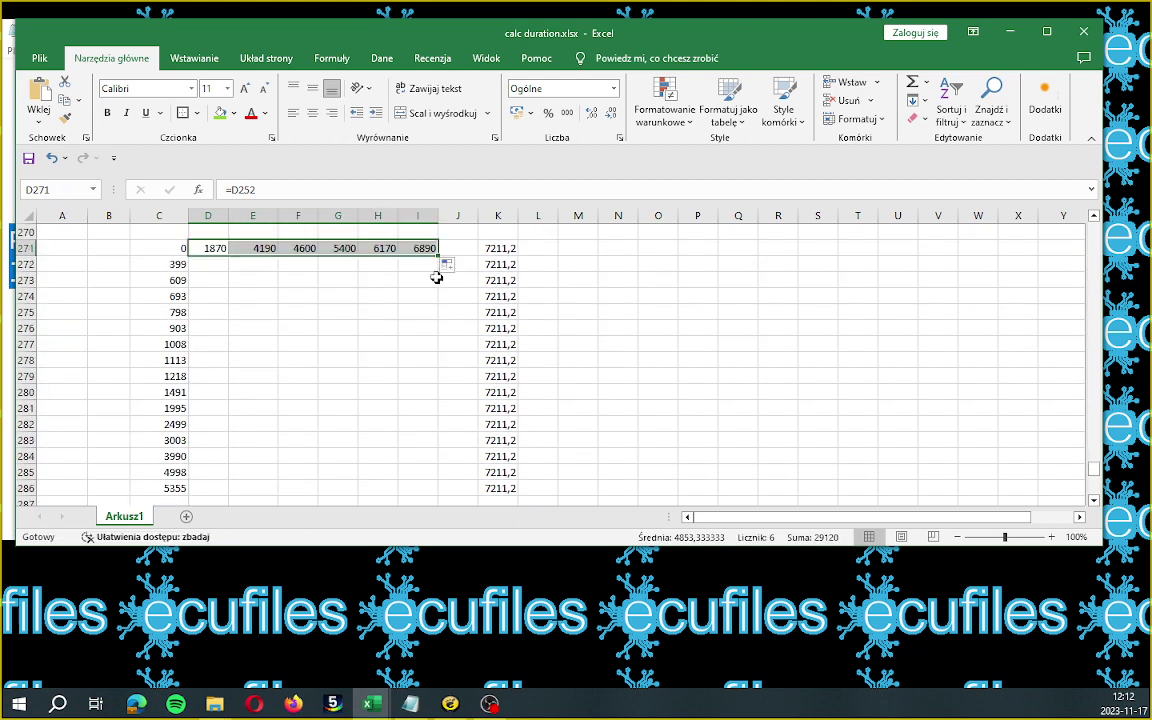
pyautogui.moveTo(438, 257); pyautogui.dragTo(470, 500)
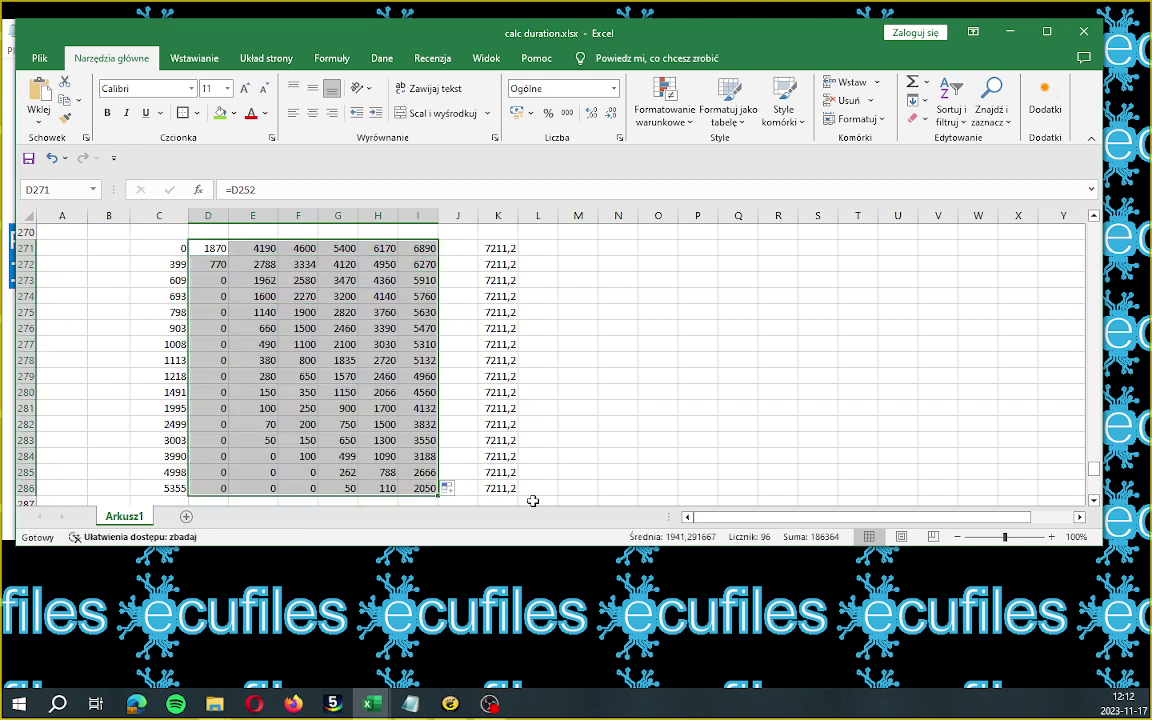
pyautogui.click(566, 347)
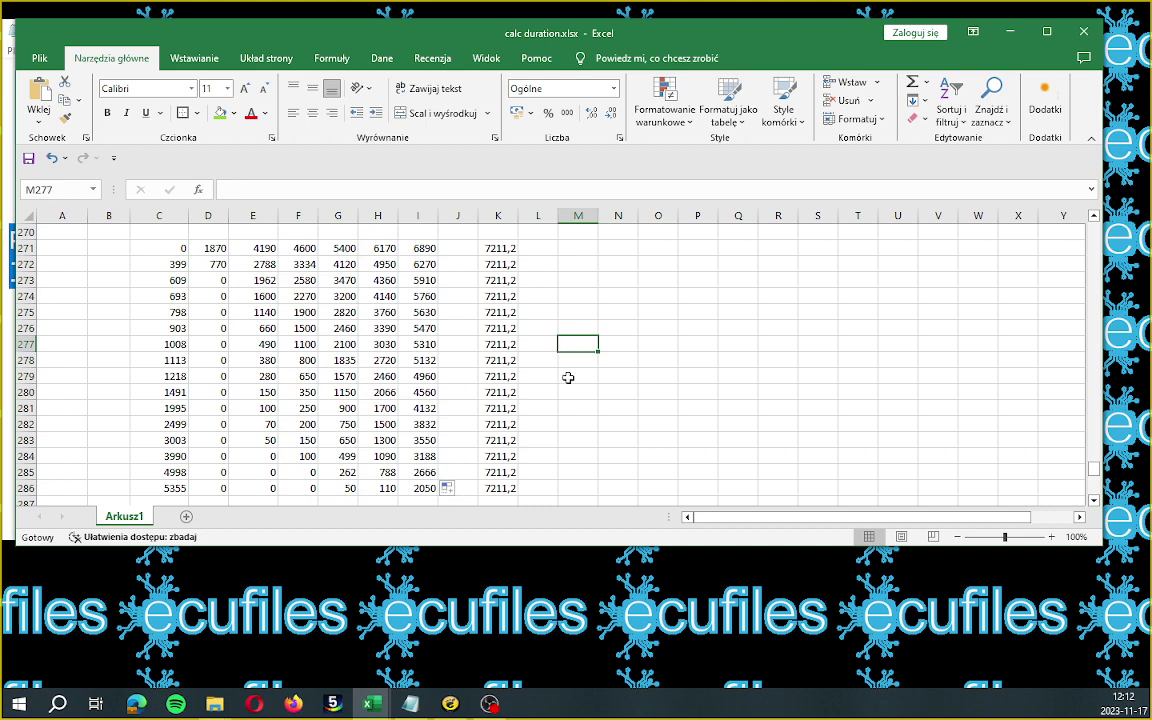
# - Enter =ŚREDNIA(I271;K271) in project cell J271 and fill it down the penultimate column through J286
pyautogui.click(457, 250)
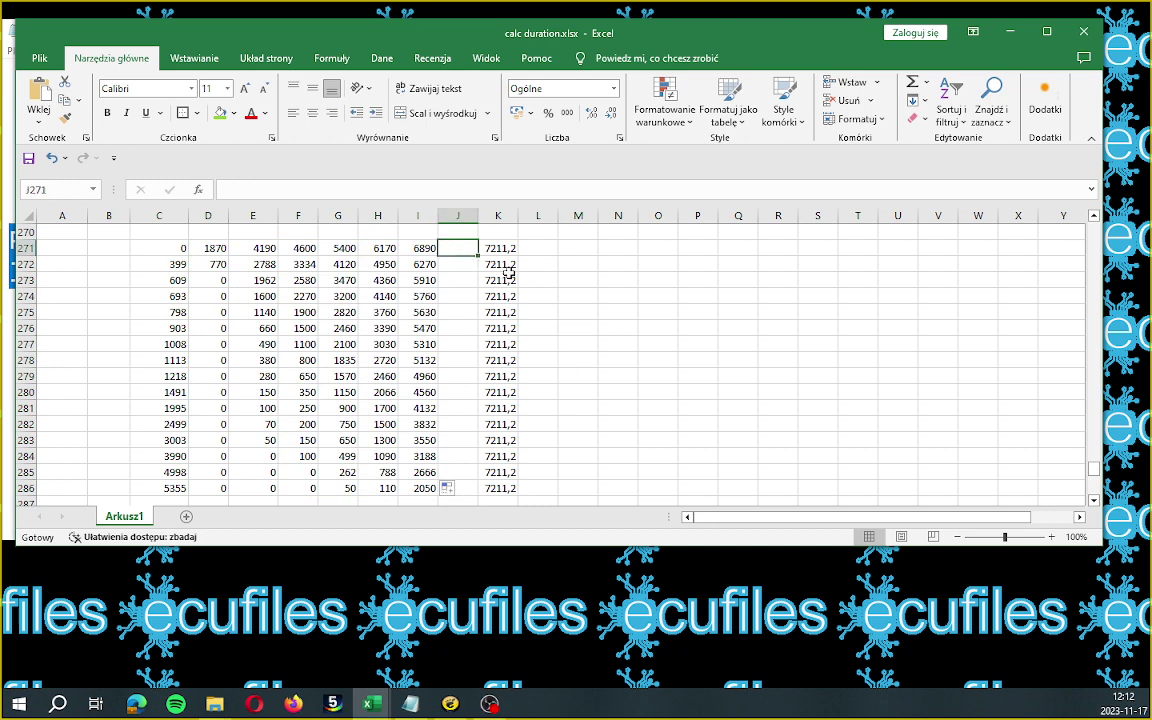
pyautogui.write('=')
pyautogui.press('Escape')
pyautogui.write('=')
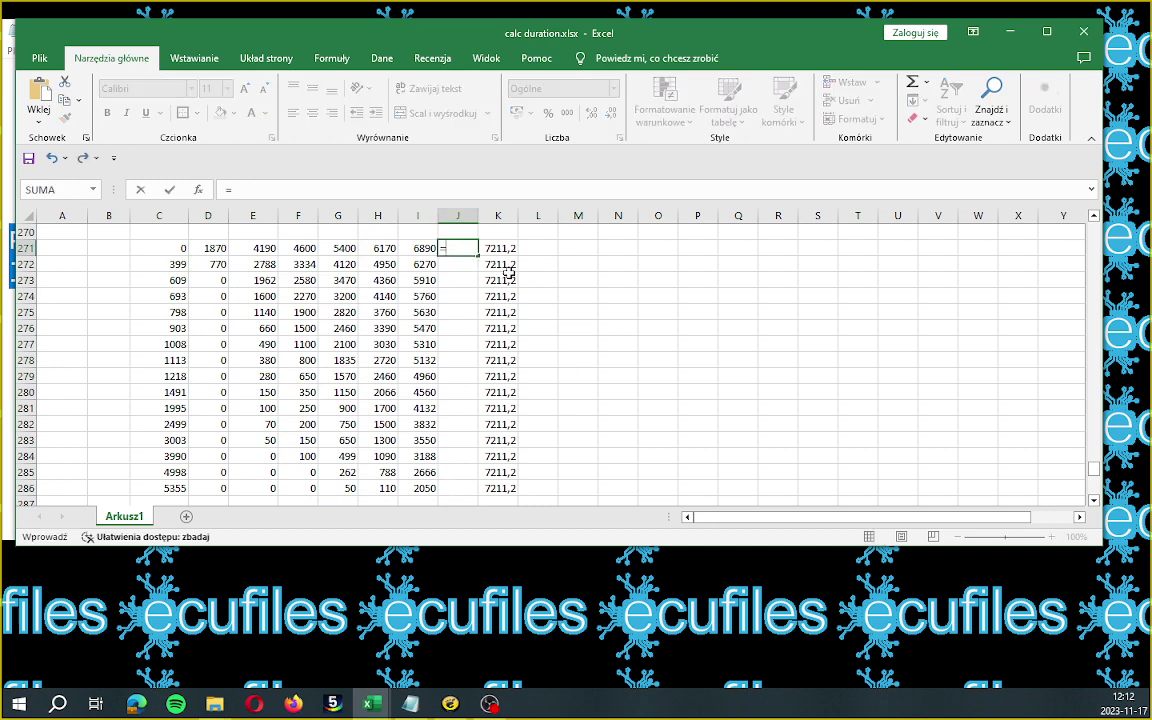
pyautogui.write('ś')
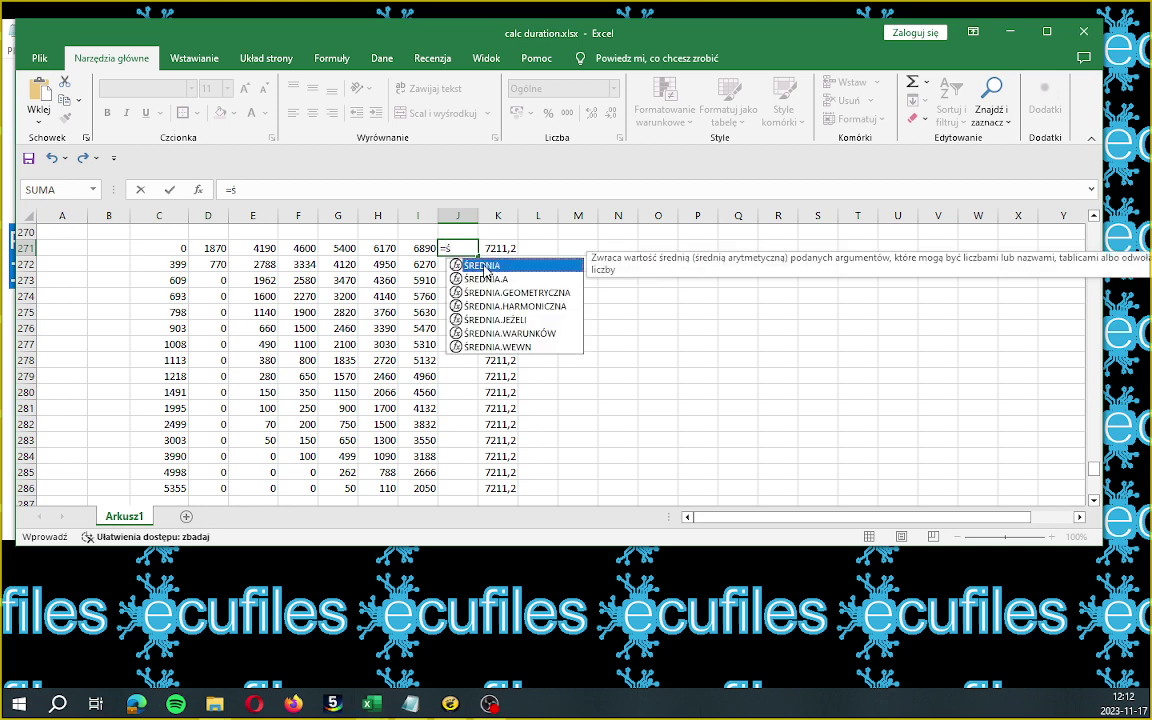
pyautogui.doubleClick(486, 266)
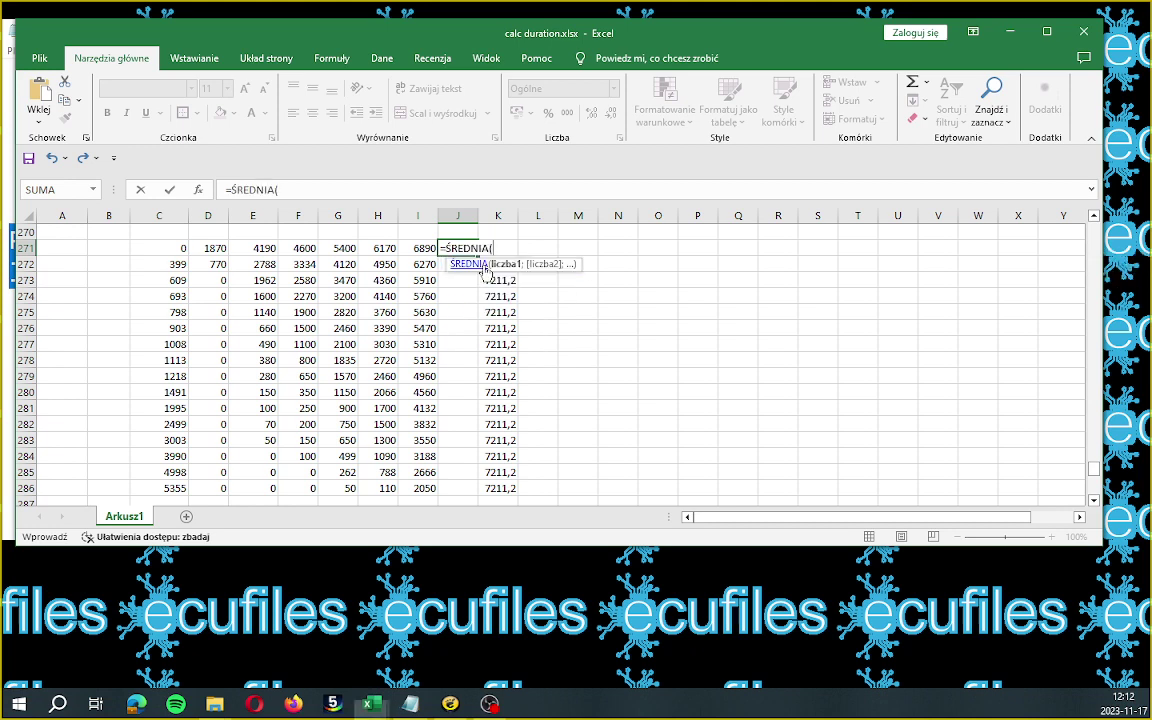
pyautogui.click(420, 250)
pyautogui.click(370, 192)
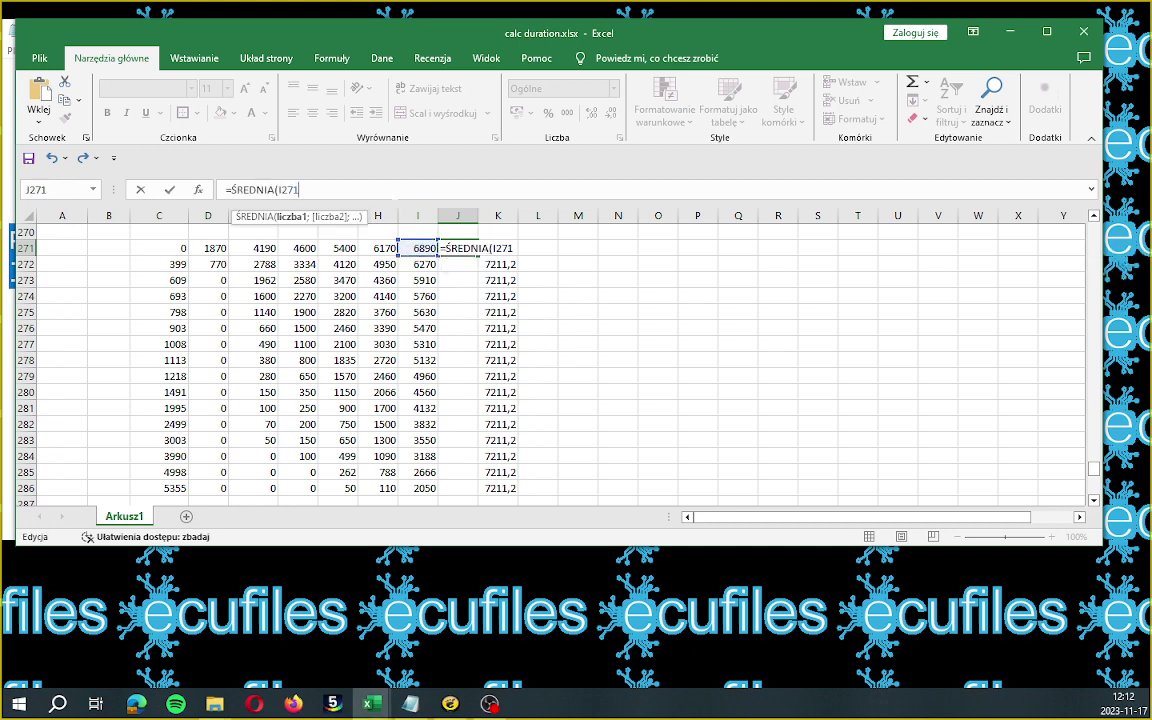
pyautogui.write(';')
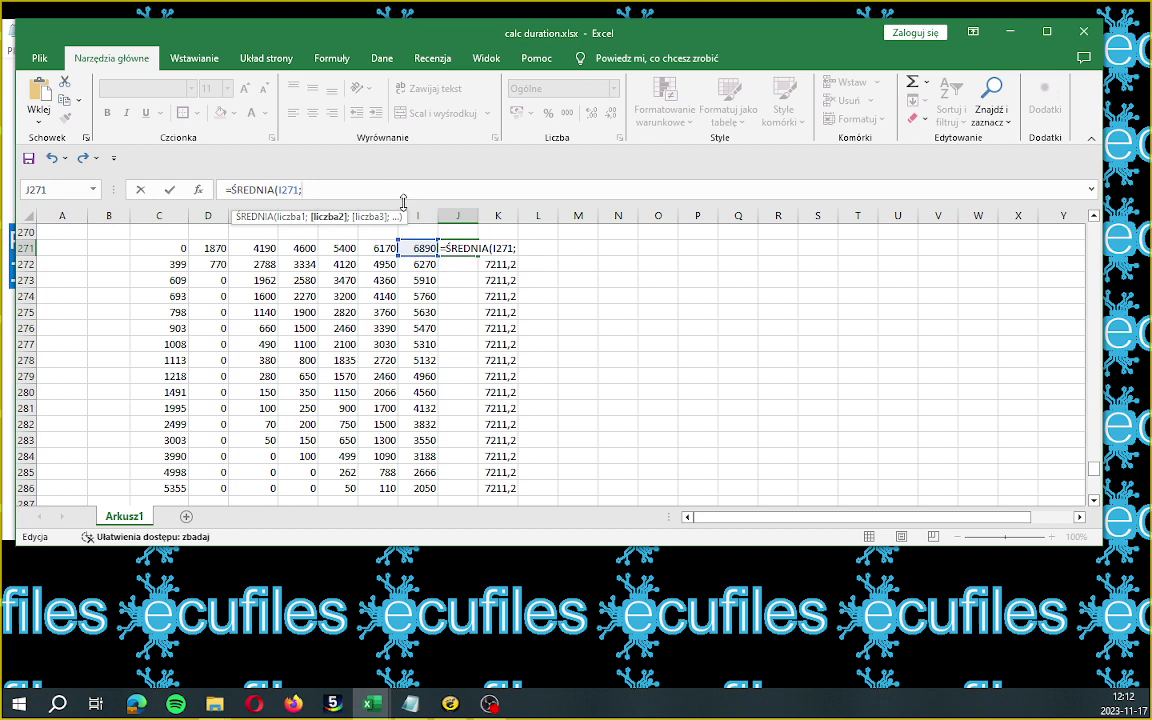
pyautogui.write('k271)')
pyautogui.press('Tab')
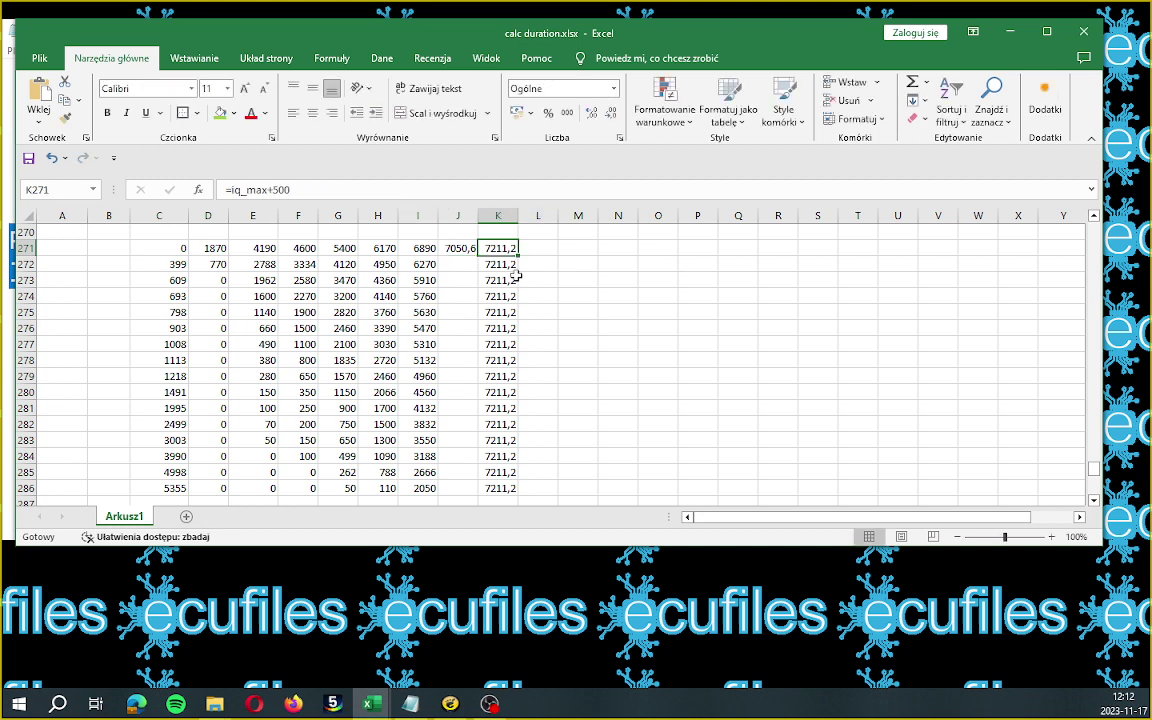
pyautogui.click(460, 249)
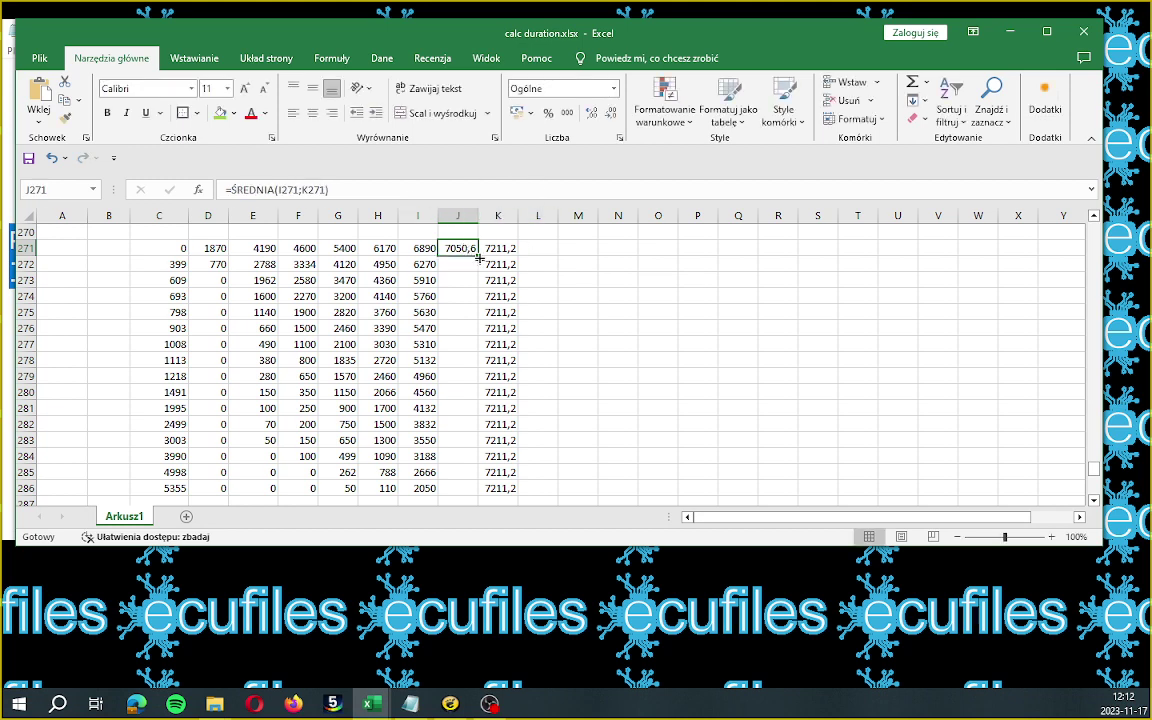
pyautogui.moveTo(479, 256); pyautogui.dragTo(472, 494)
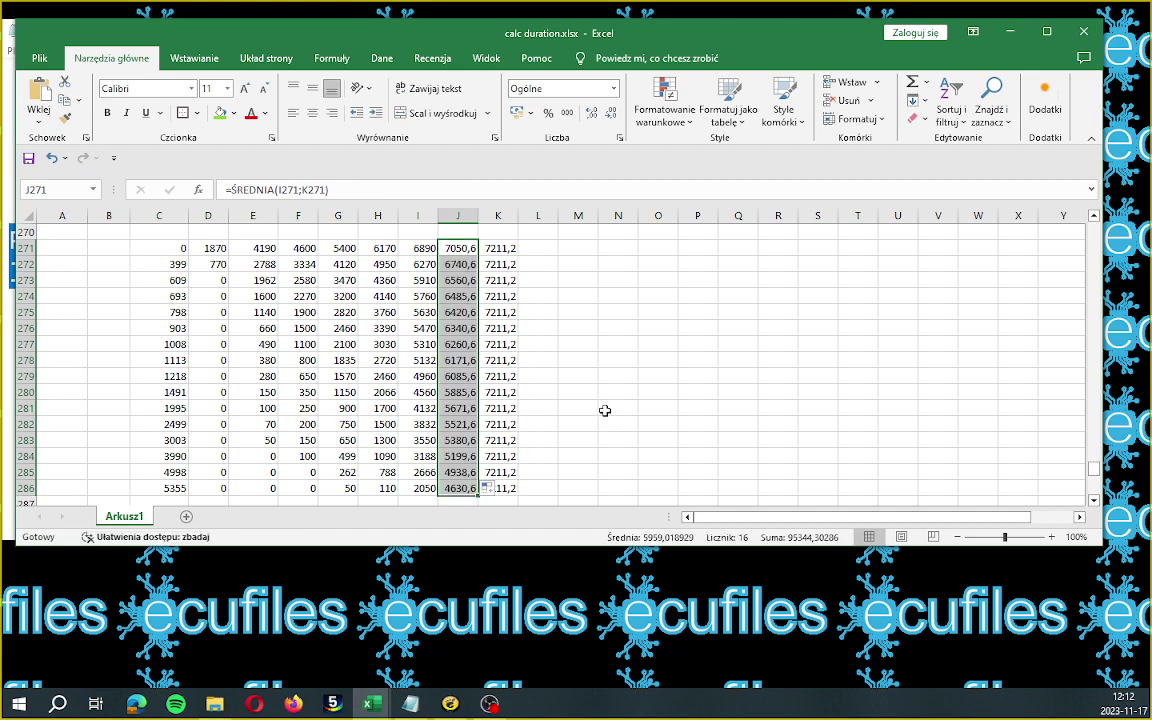
# - Switch to the Notepad notes and read how to compare the stock and project maps
pyautogui.click(10, 190)
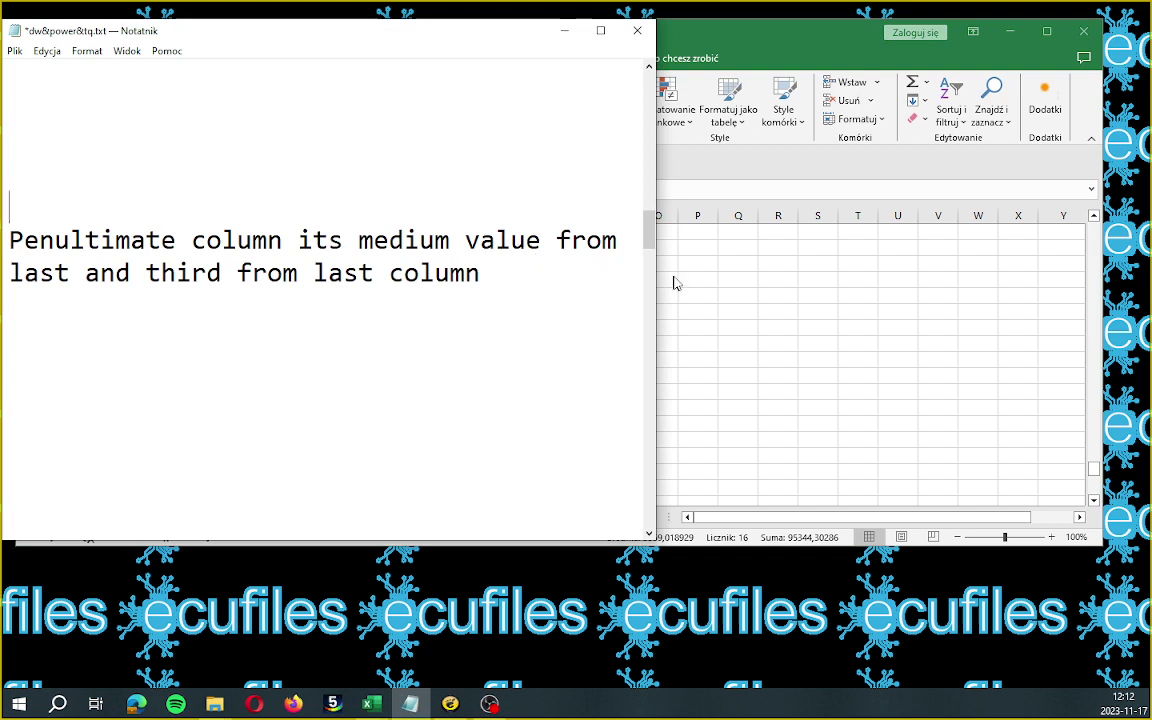
pyautogui.scroll(-2, 653, 238)
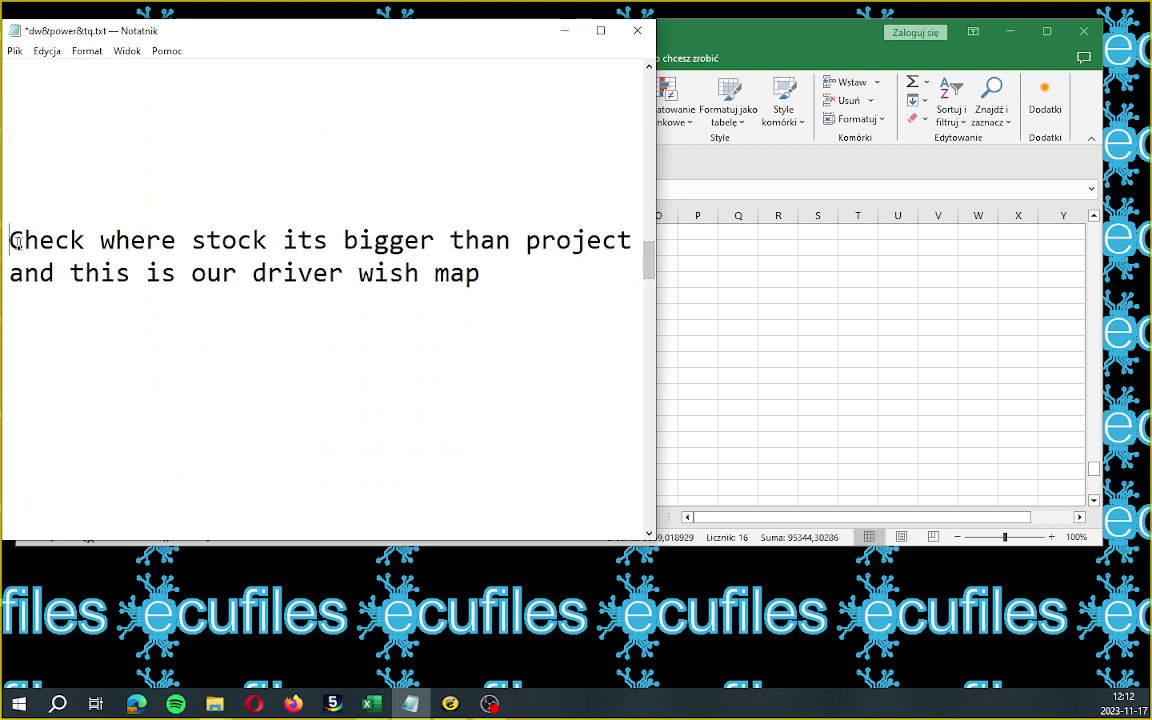
pyautogui.moveTo(17, 243); pyautogui.dragTo(482, 273)
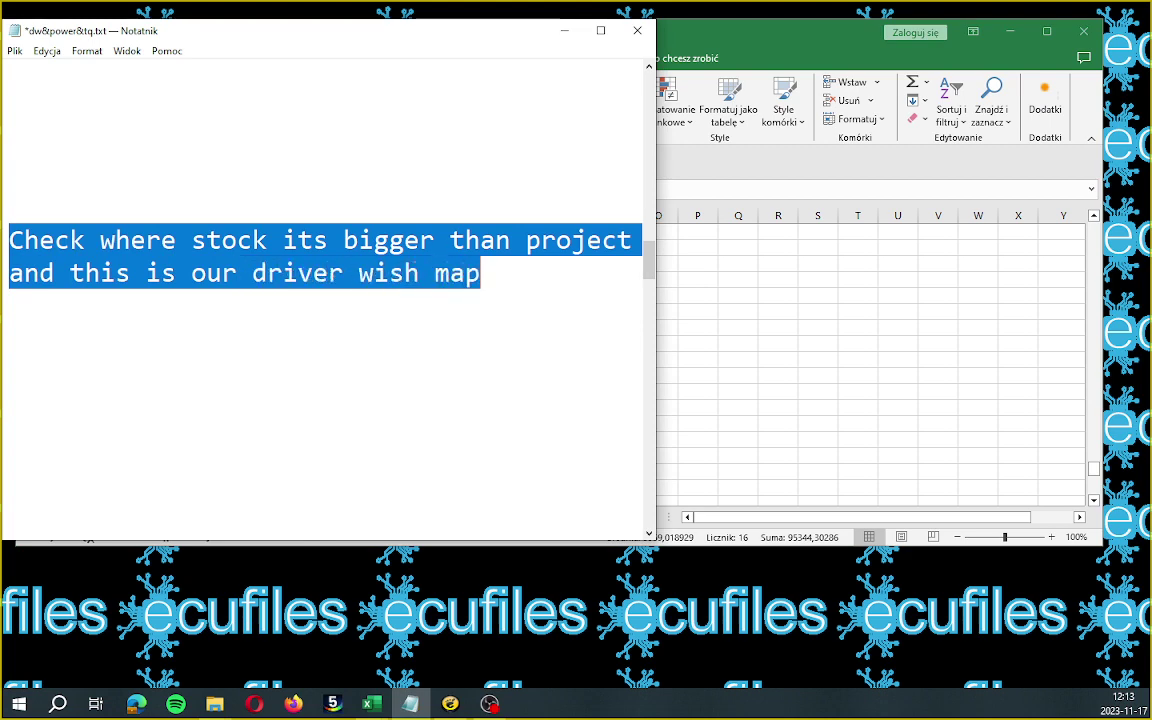
# - Return to the calc duration.xlsx workbook and start a JEŻELI formula in D291 under Copy This, with the condition D271>D252
pyautogui.hotkey('alt', 'Tab')
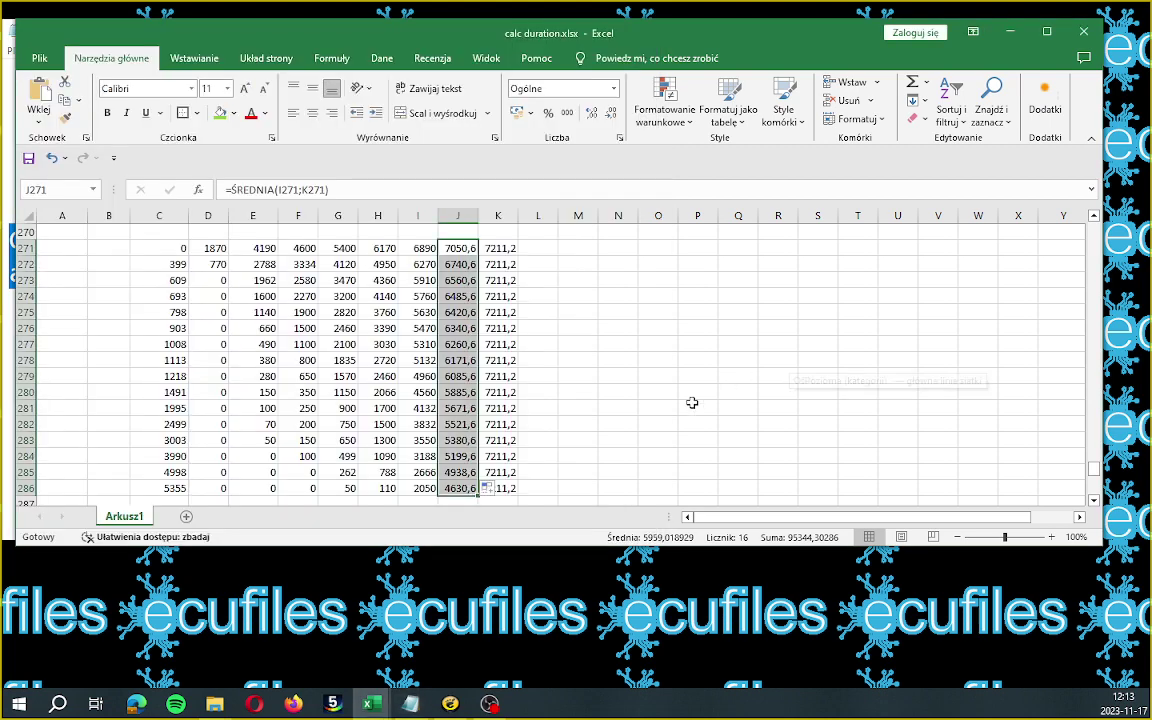
pyautogui.scroll(-2, 691, 405)
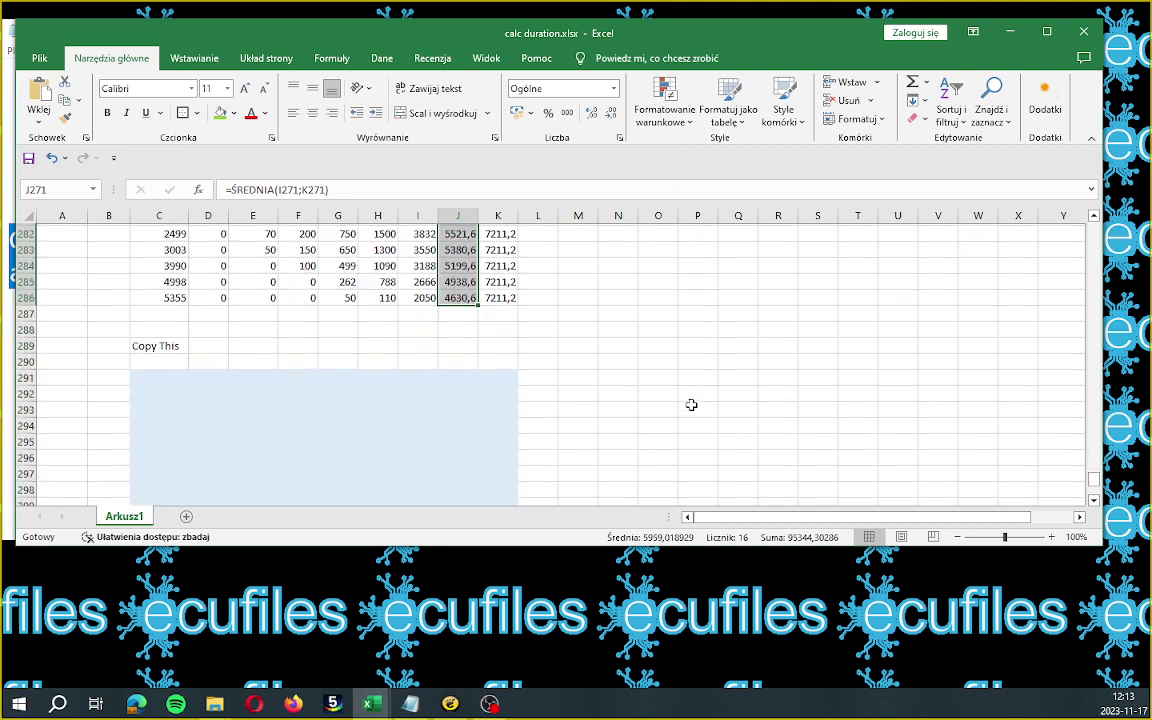
pyautogui.click(504, 377)
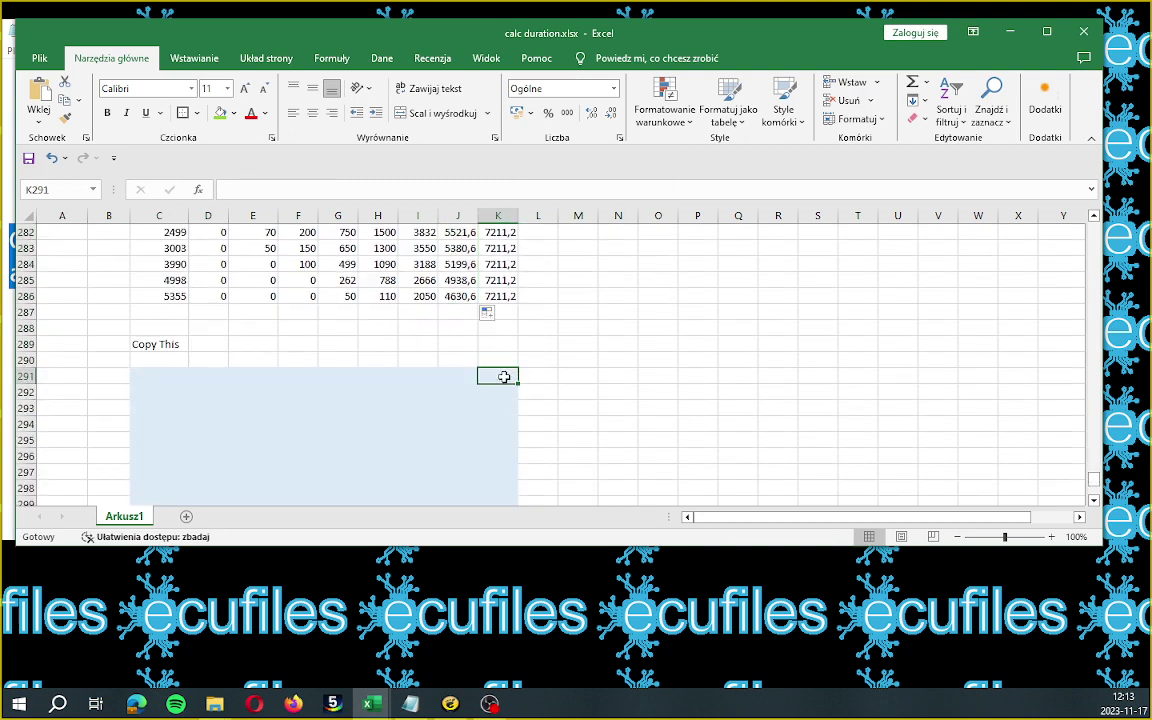
pyautogui.click(212, 378)
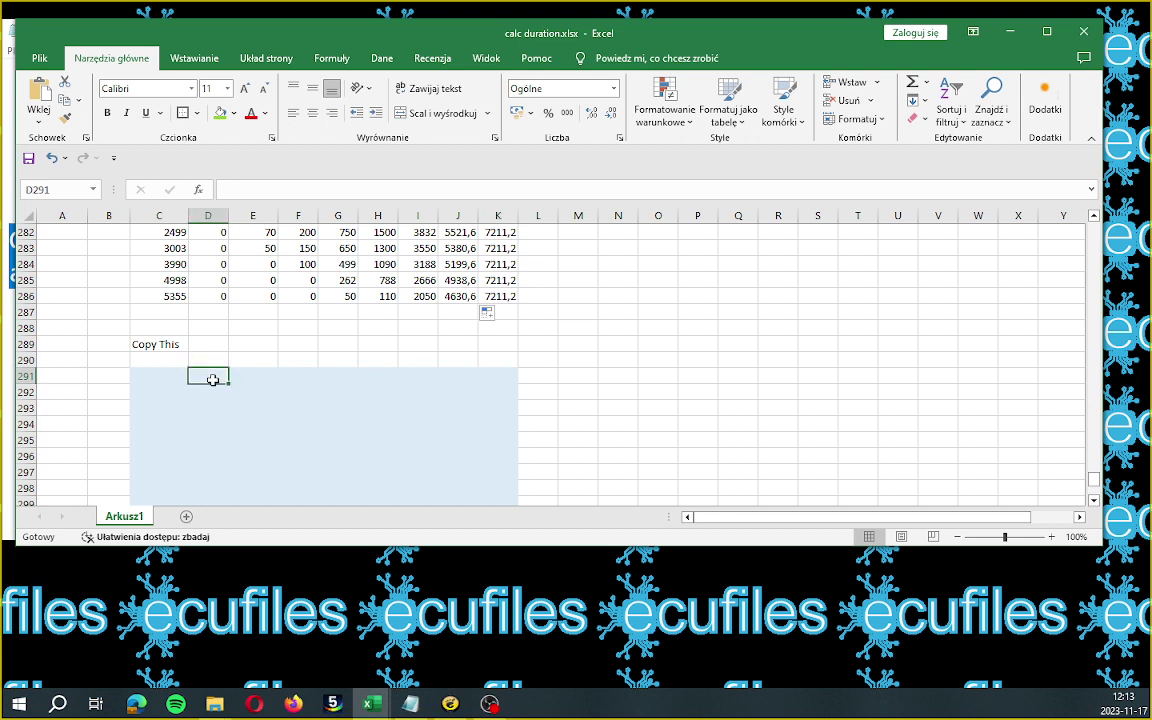
pyautogui.write('+')
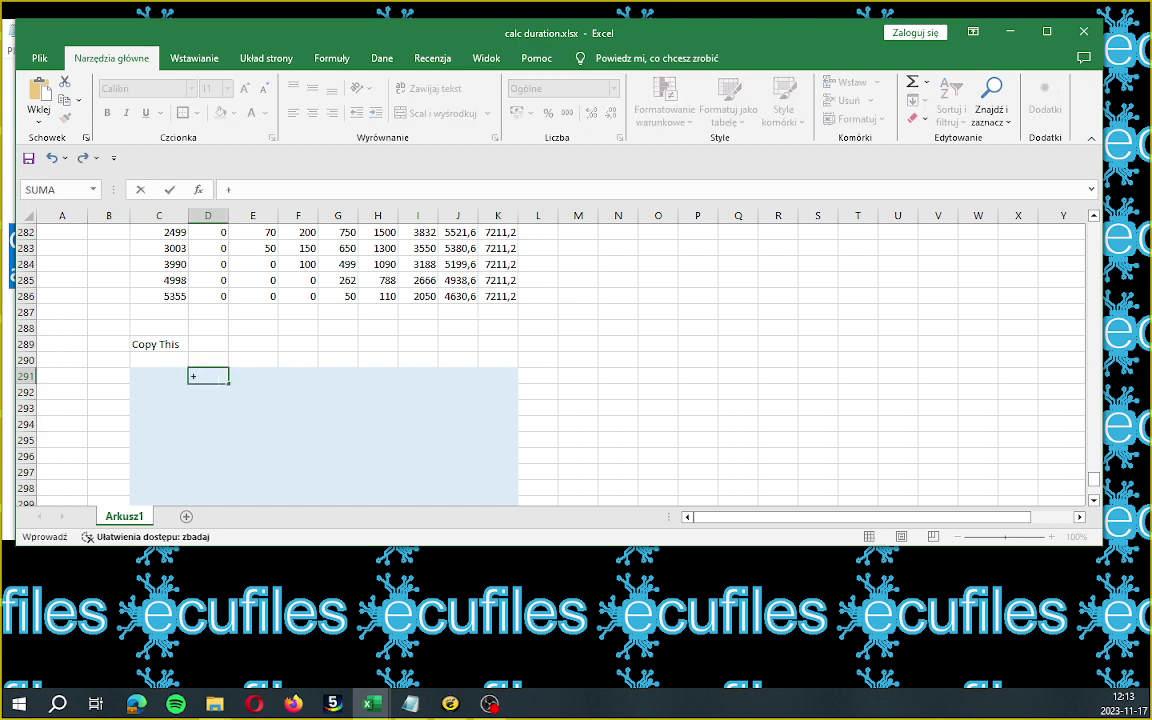
pyautogui.press('Escape')
pyautogui.write('=jeż')
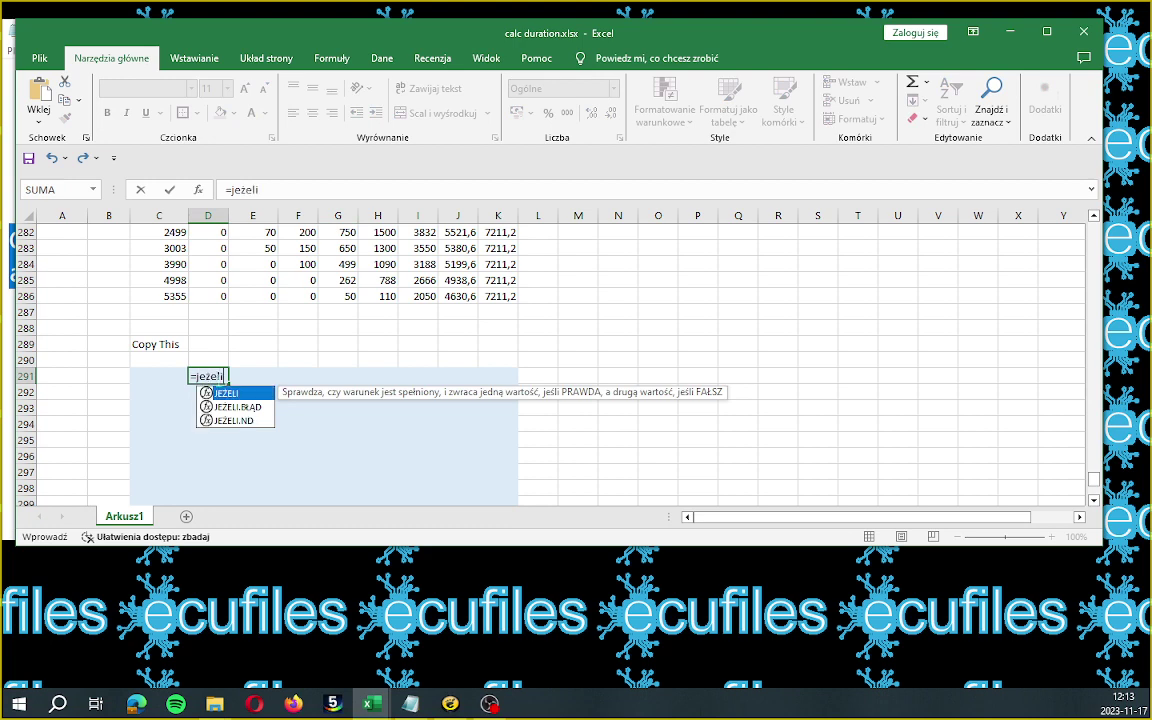
pyautogui.write('eli(')
pyautogui.scroll(5, 232, 342)
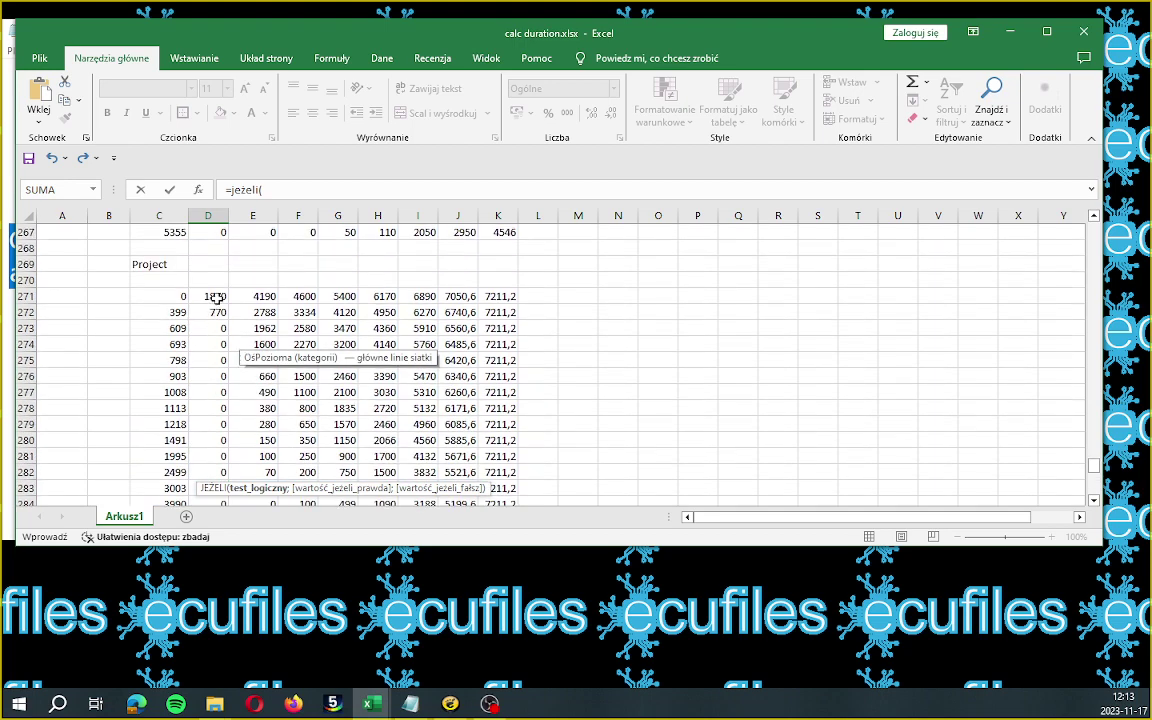
pyautogui.click(217, 296)
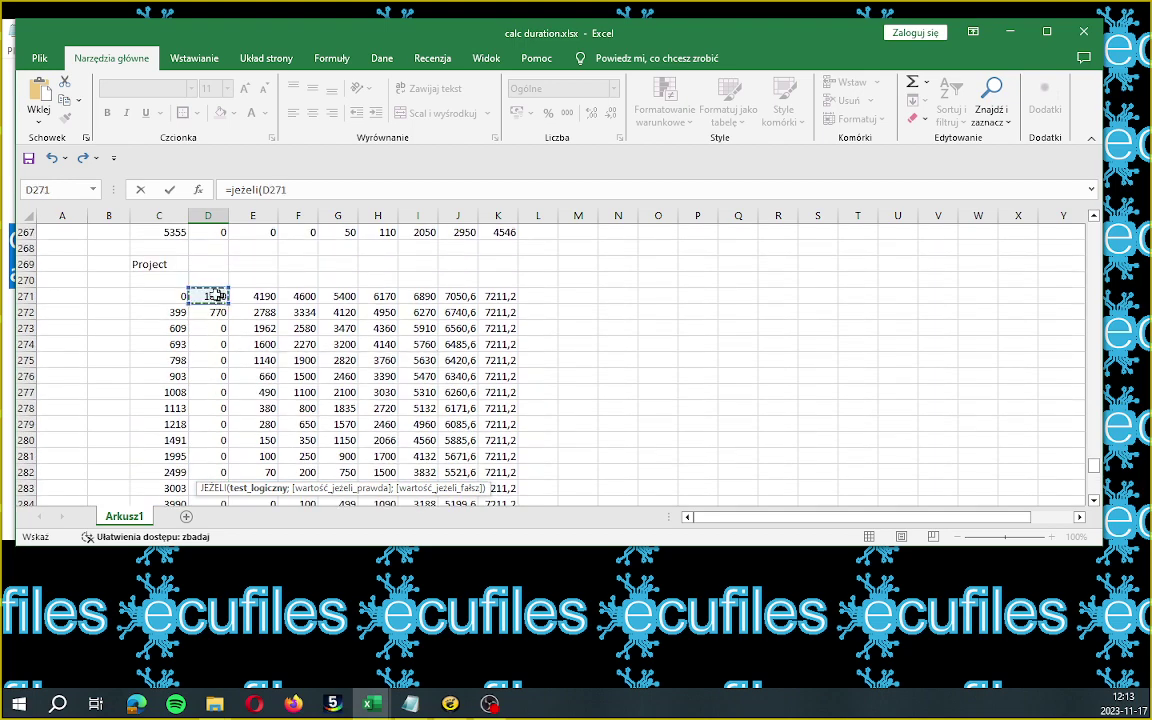
pyautogui.write('>')
pyautogui.scroll(5, 208, 304)
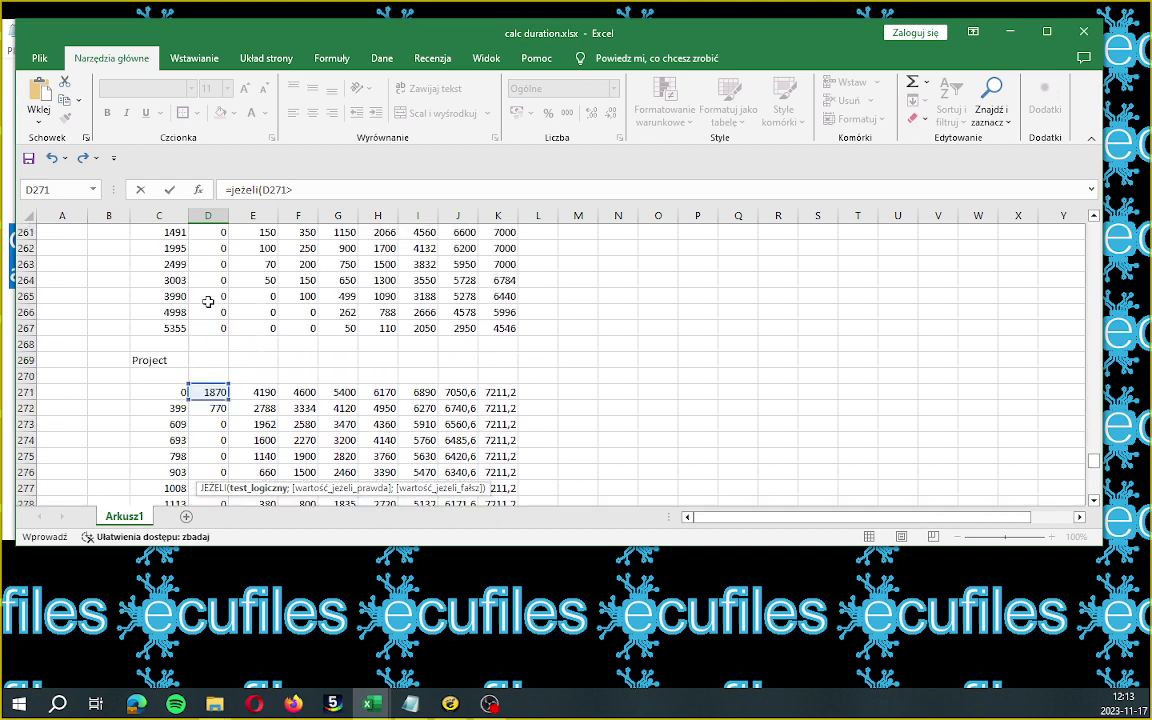
pyautogui.scroll(1, 208, 304)
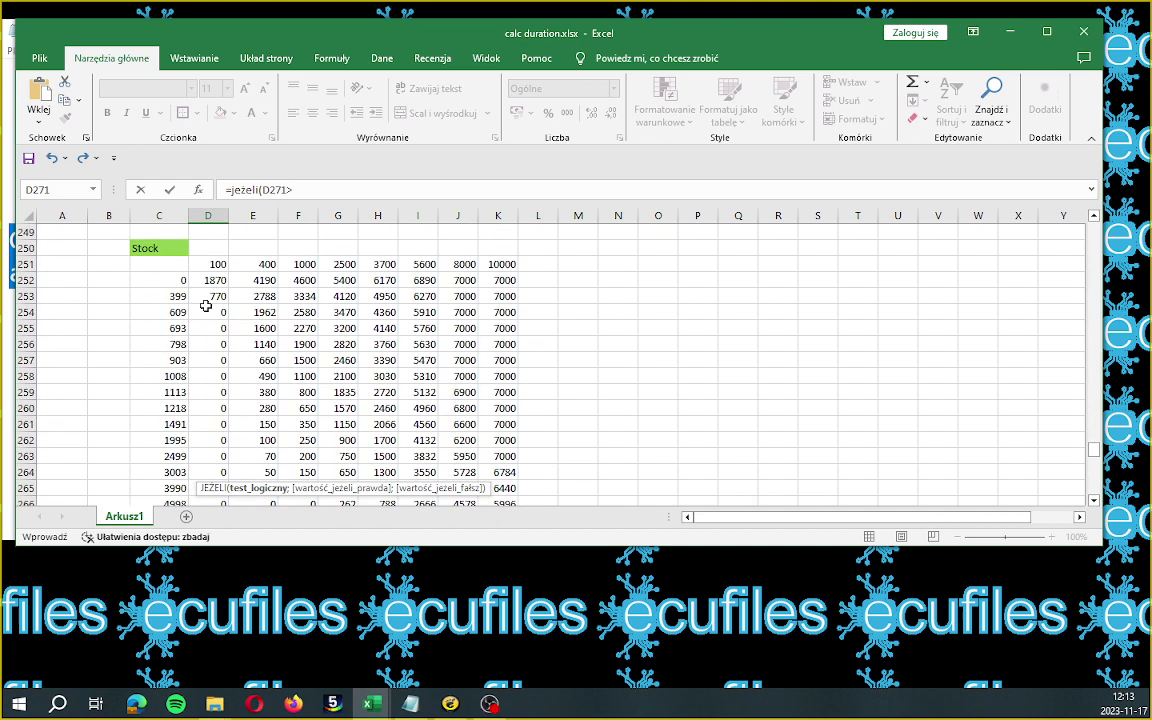
pyautogui.click(221, 279)
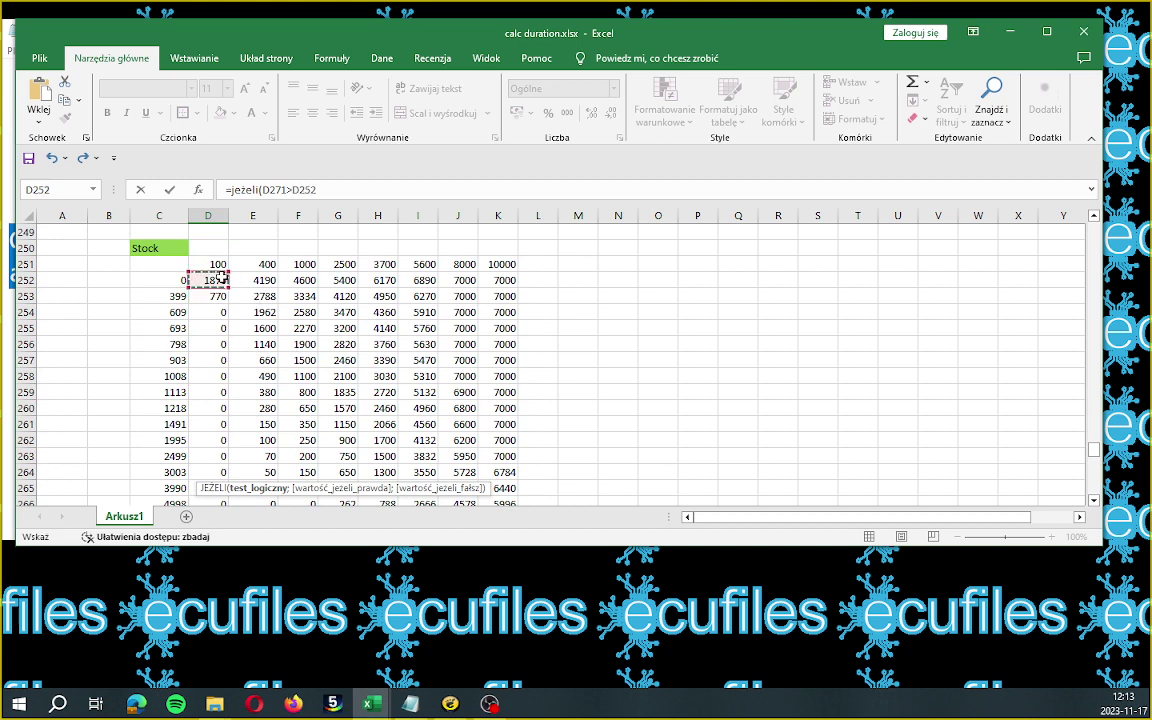
# - Complete the D291 formula so it returns D271 when the condition is true and D252 otherwise
pyautogui.write(';')
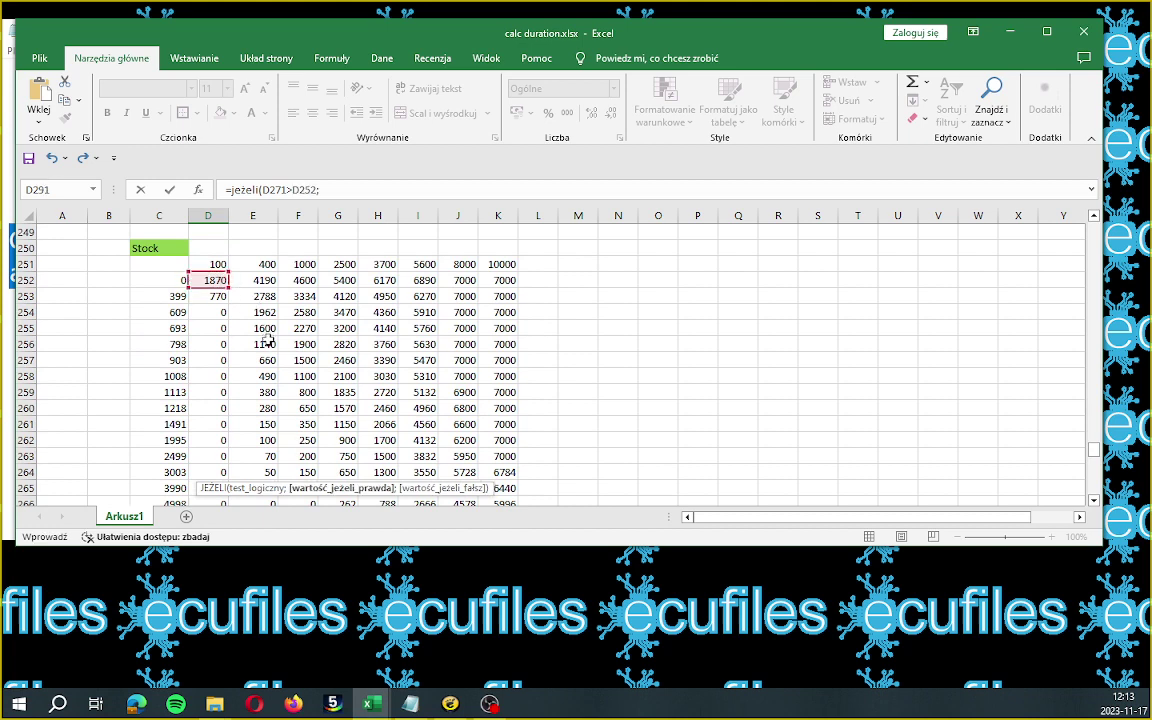
pyautogui.scroll(-4, 267, 341)
pyautogui.click(203, 392)
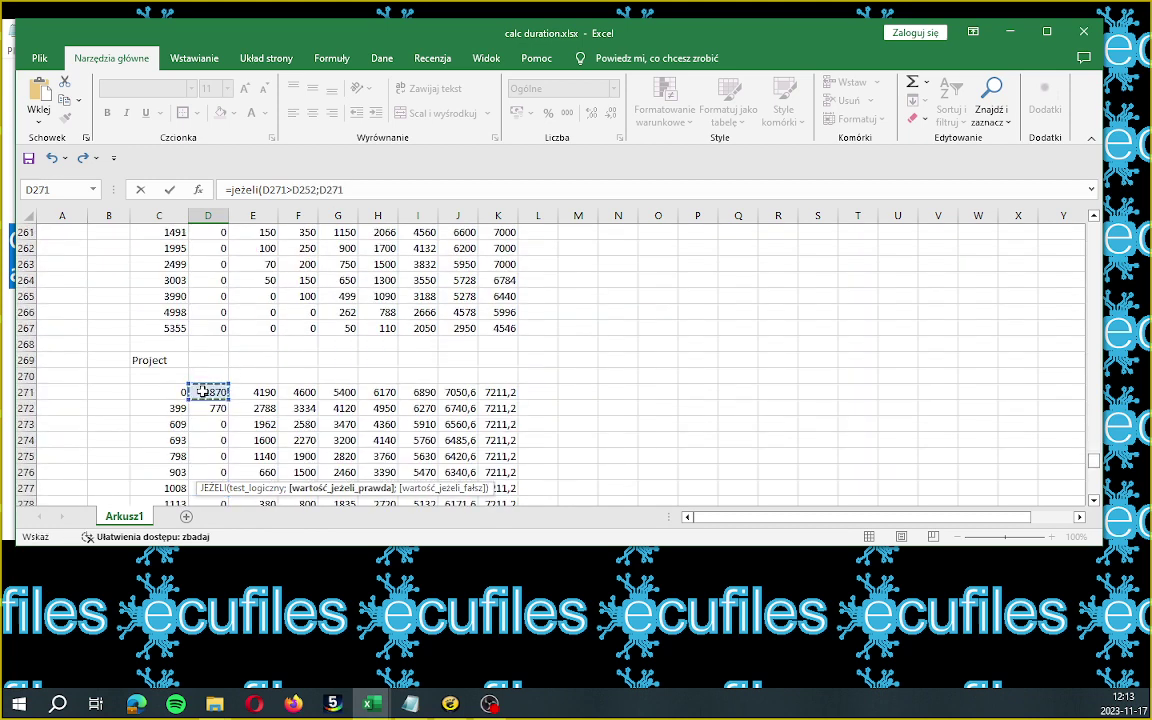
pyautogui.write(';')
pyautogui.scroll(3, 291, 312)
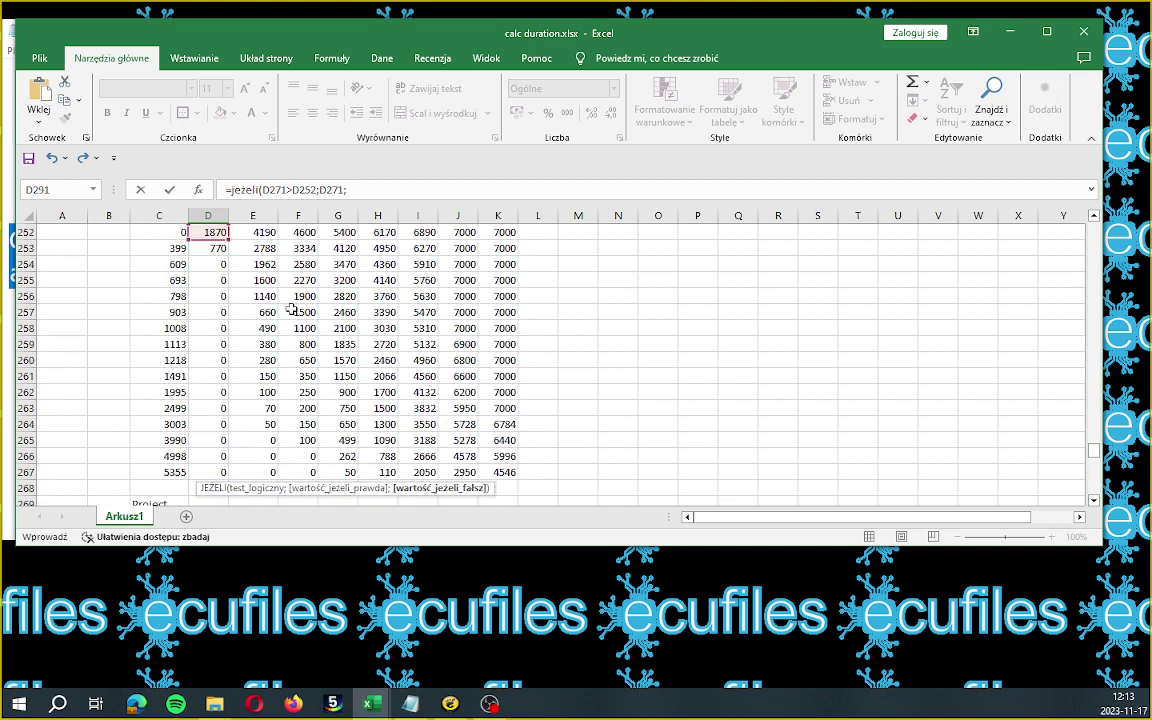
pyautogui.scroll(1, 280, 305)
pyautogui.click(215, 282)
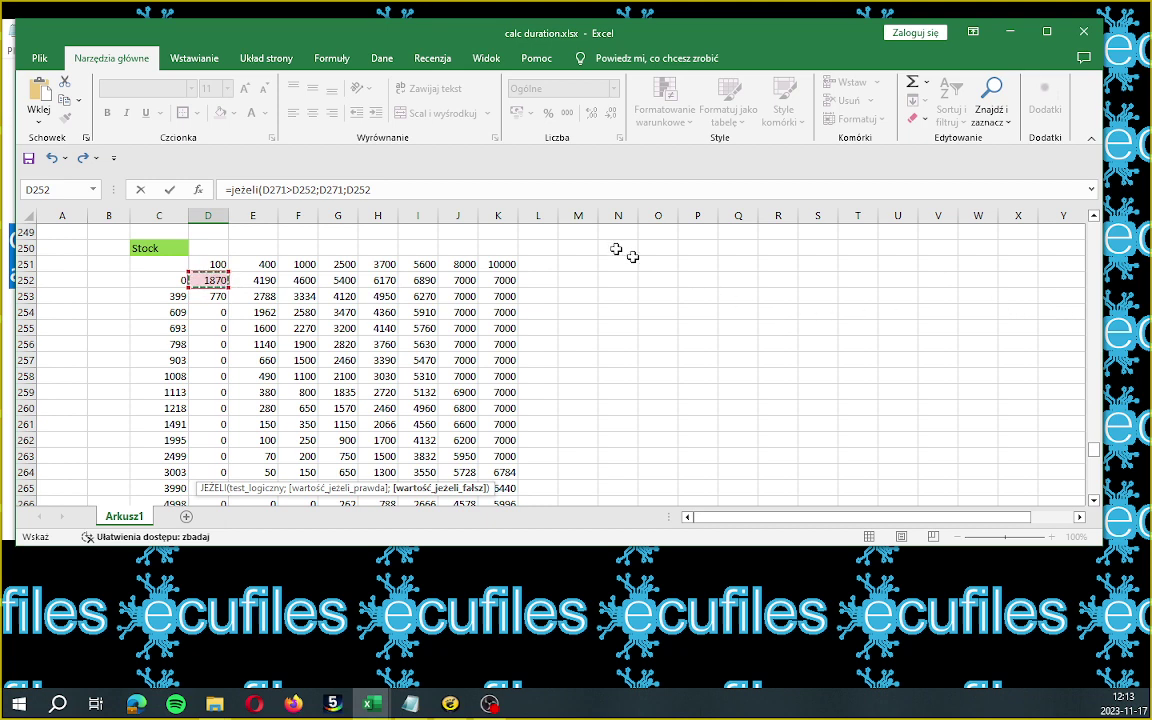
pyautogui.click(481, 190)
pyautogui.write(')')
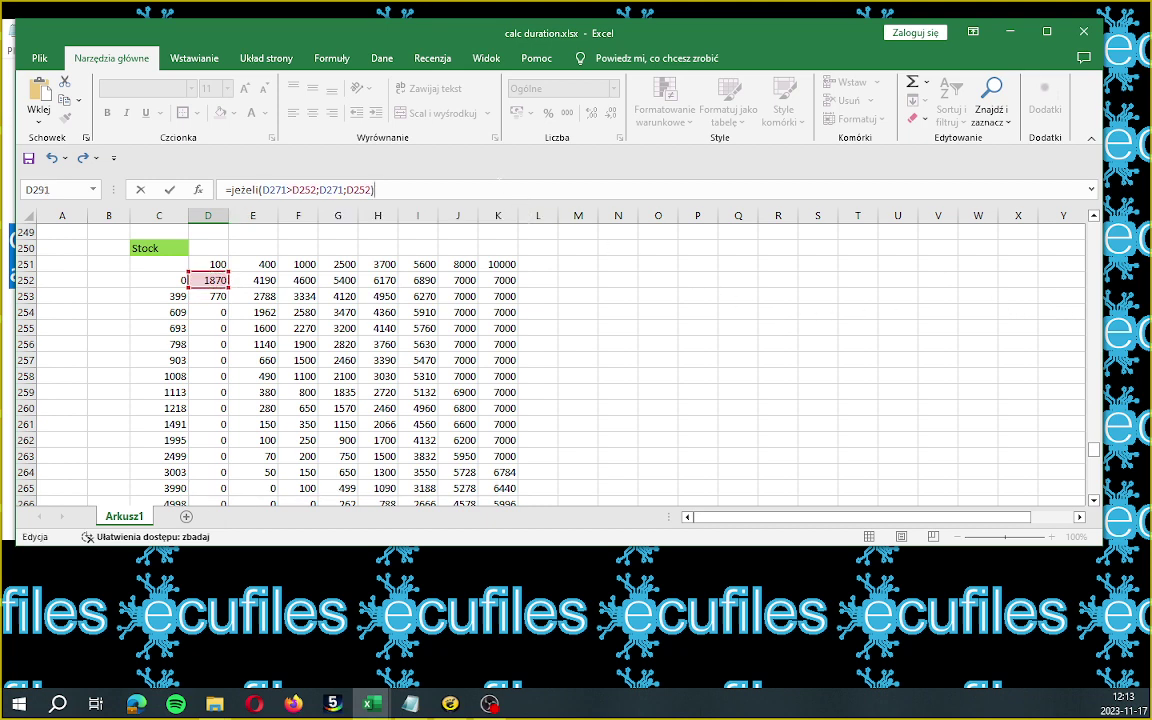
pyautogui.press('Return')
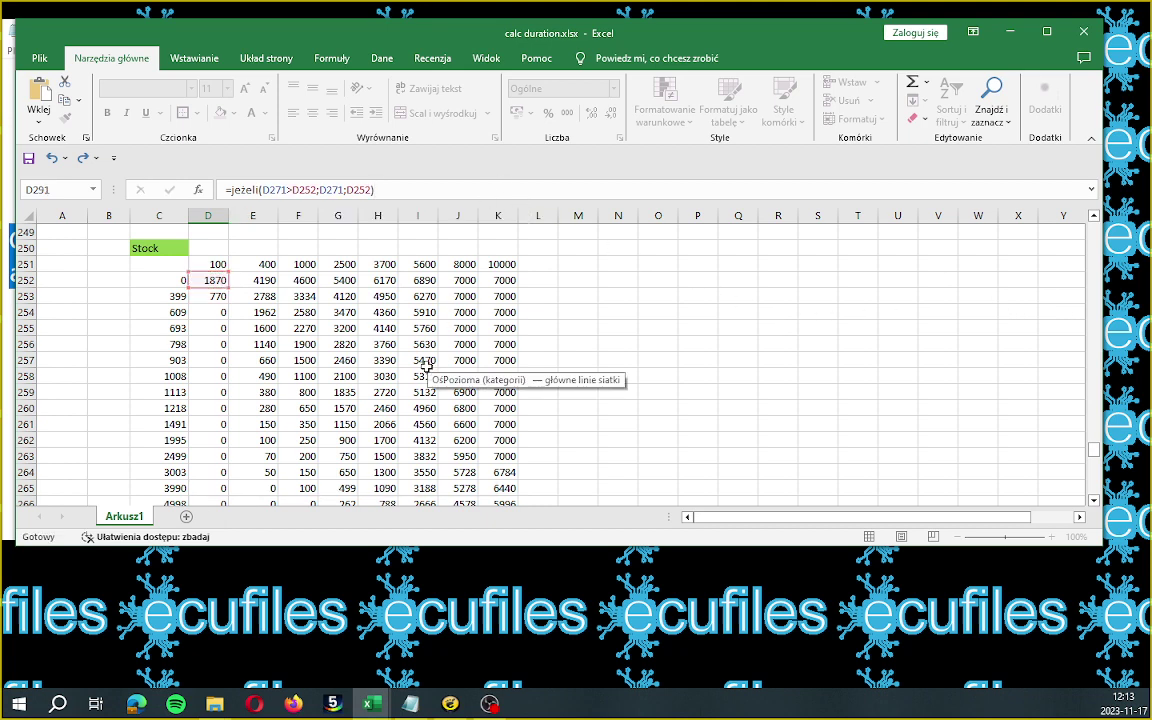
# - Fill the D291 formula down to row 307 and across to column K, covering D291:K307
pyautogui.press('Left')
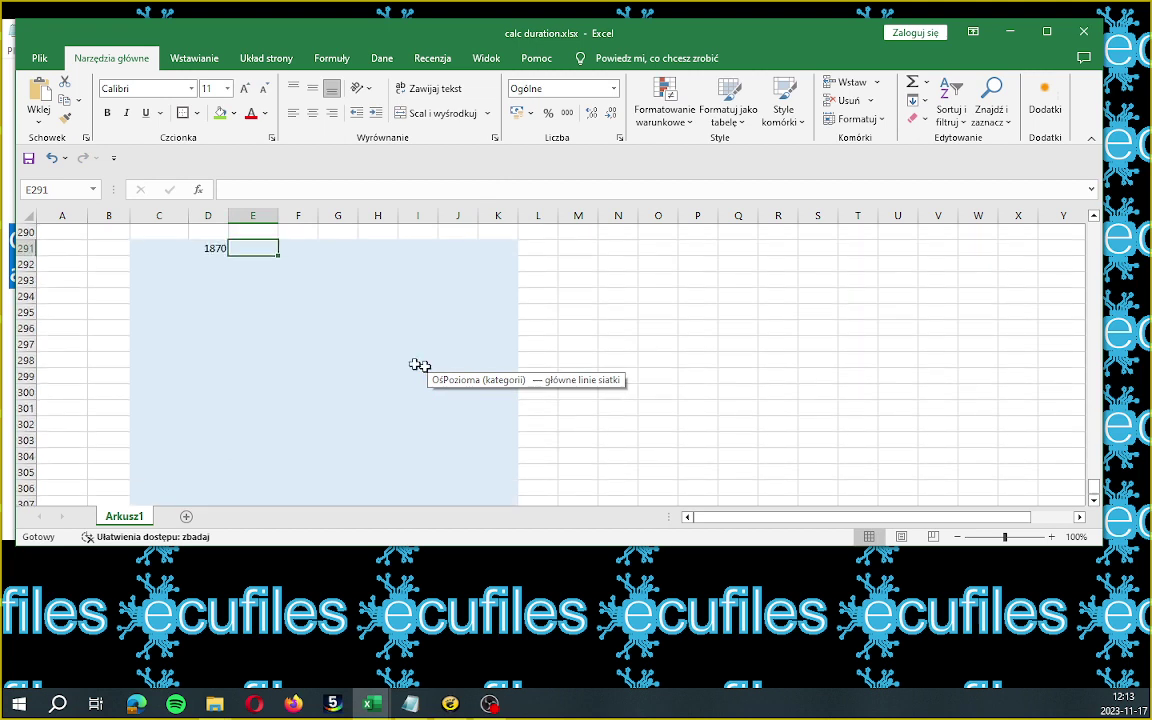
pyautogui.scroll(2, 280, 298)
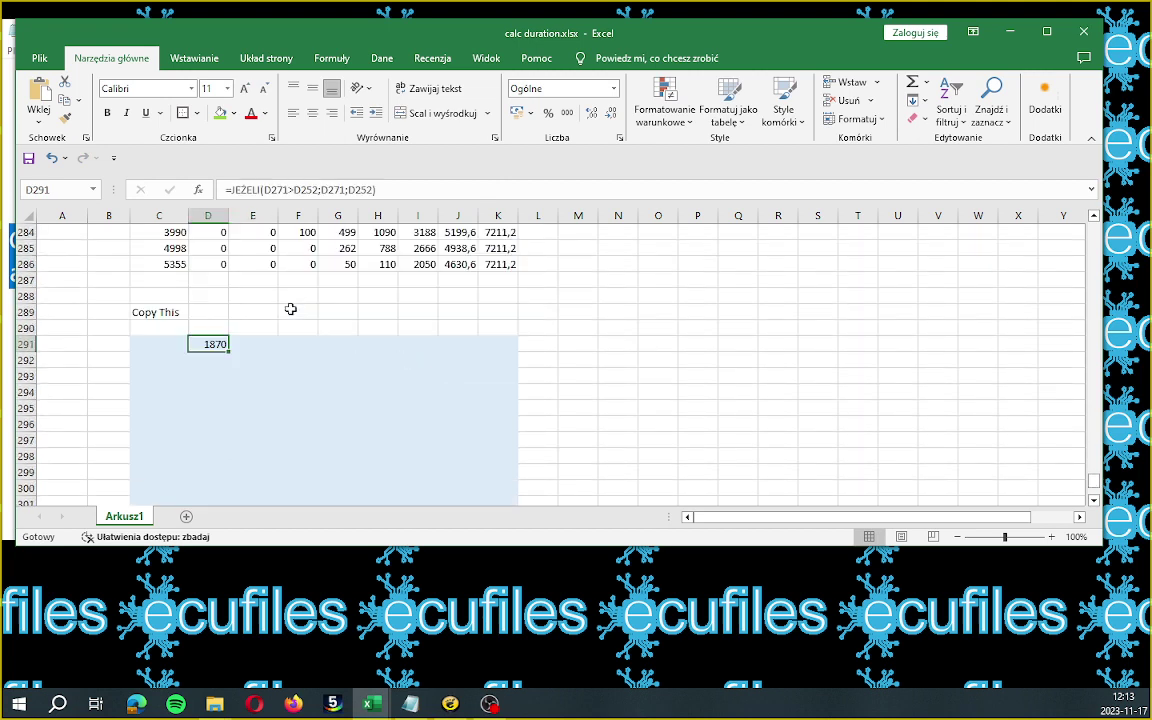
pyautogui.scroll(-2, 290, 309)
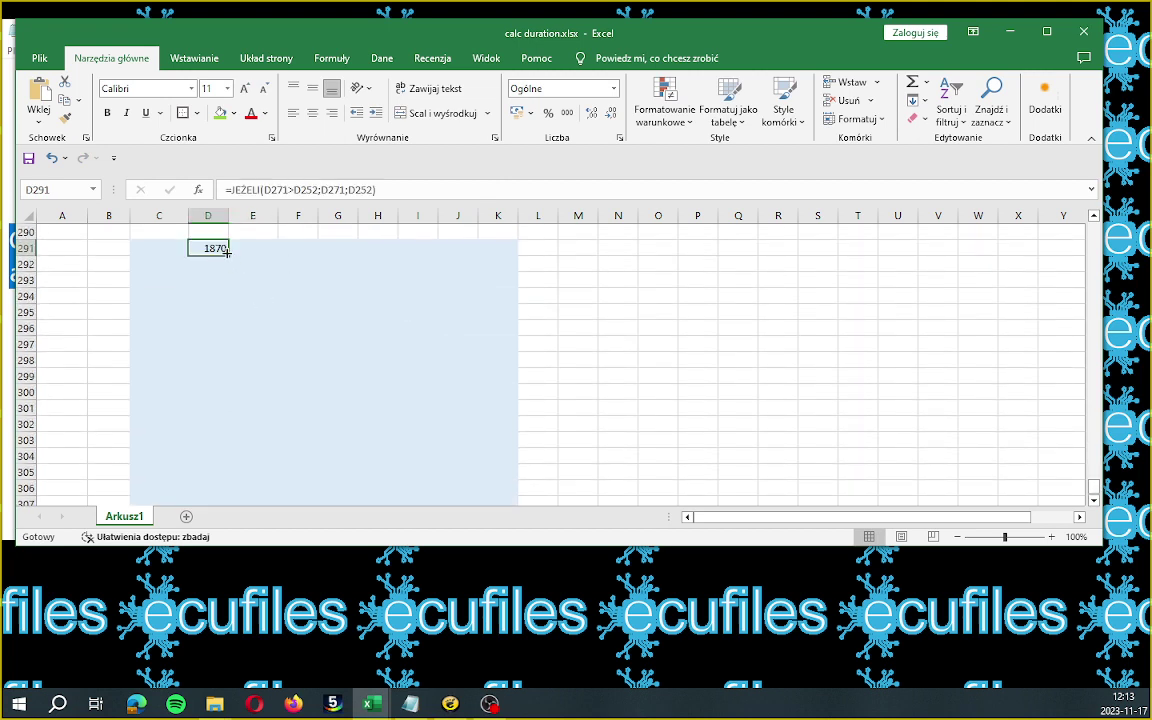
pyautogui.moveTo(227, 252); pyautogui.dragTo(229, 482)
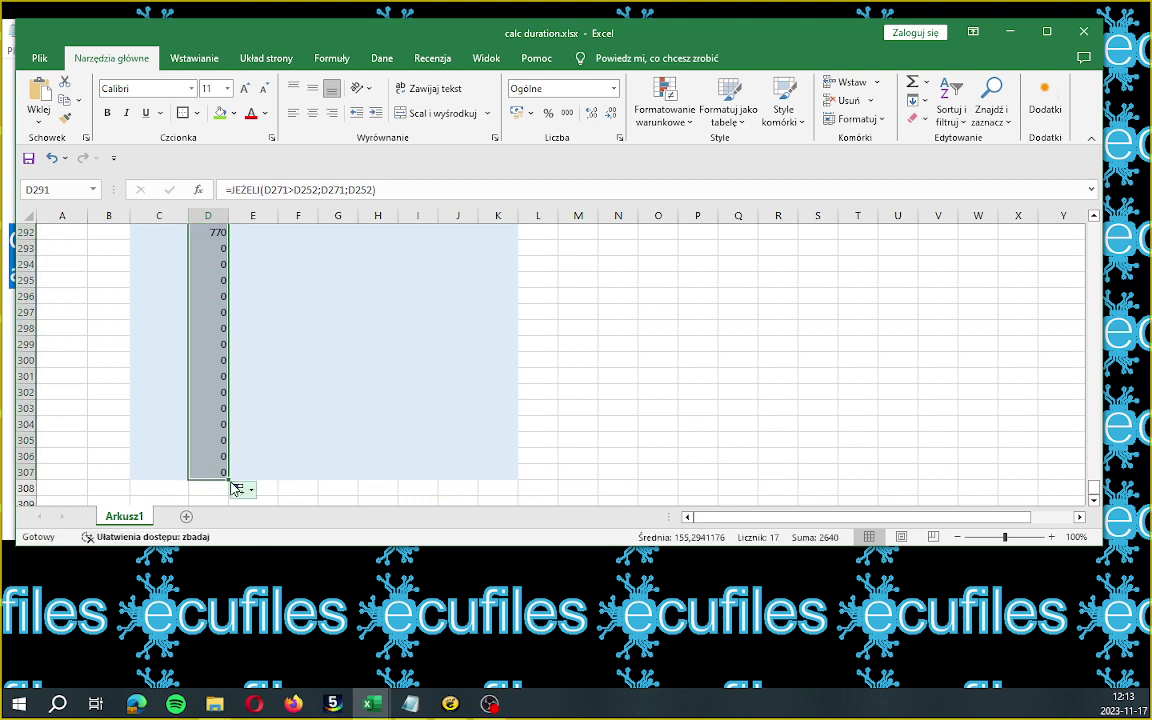
pyautogui.moveTo(229, 482); pyautogui.dragTo(519, 494)
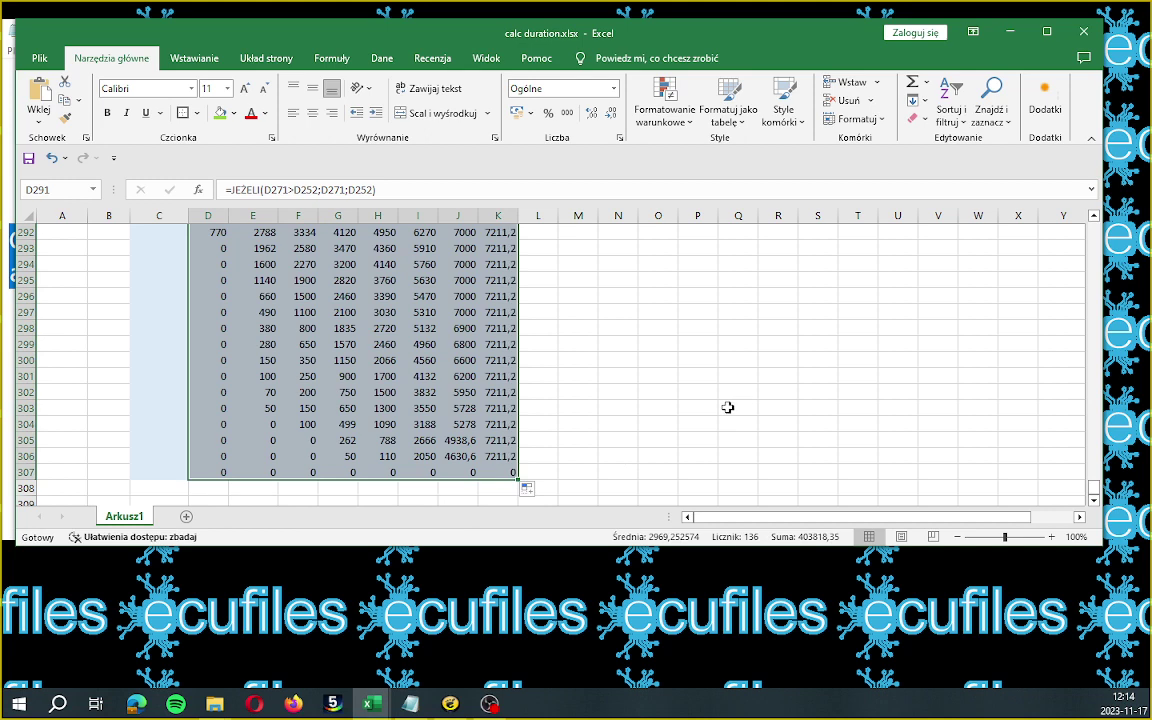
pyautogui.scroll(1, 726, 405)
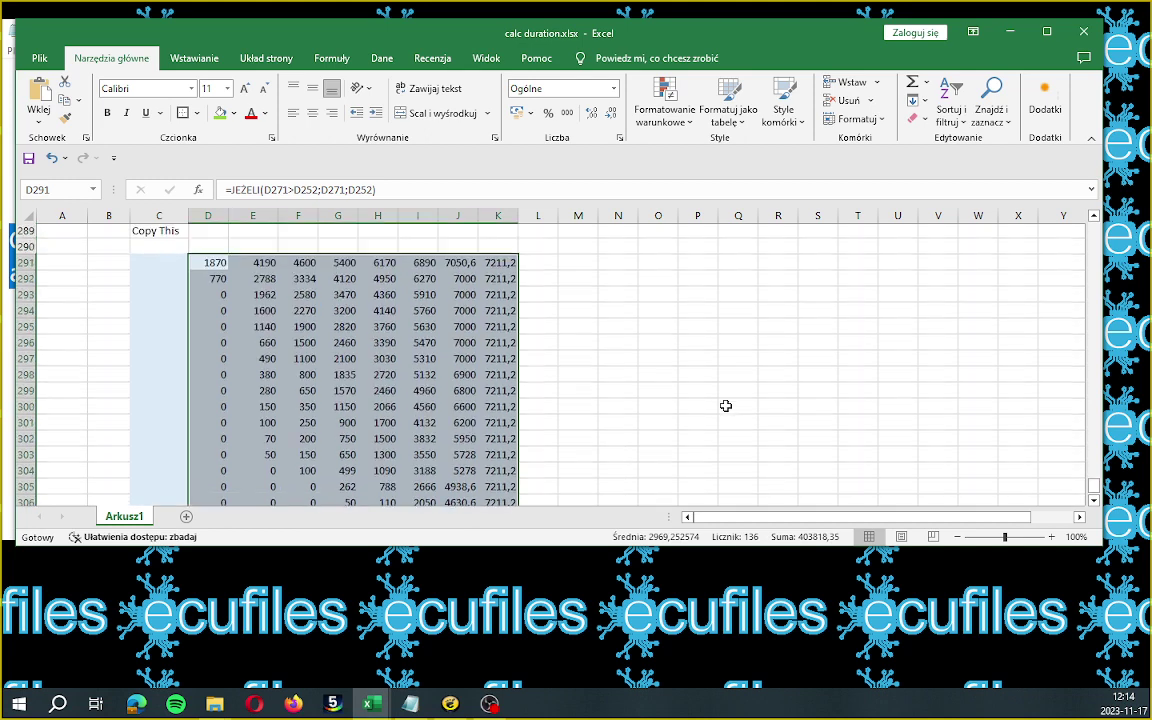
# - Review the filled Copy This map and clear the surplus formulas below it in C307:K308
pyautogui.click(497, 265)
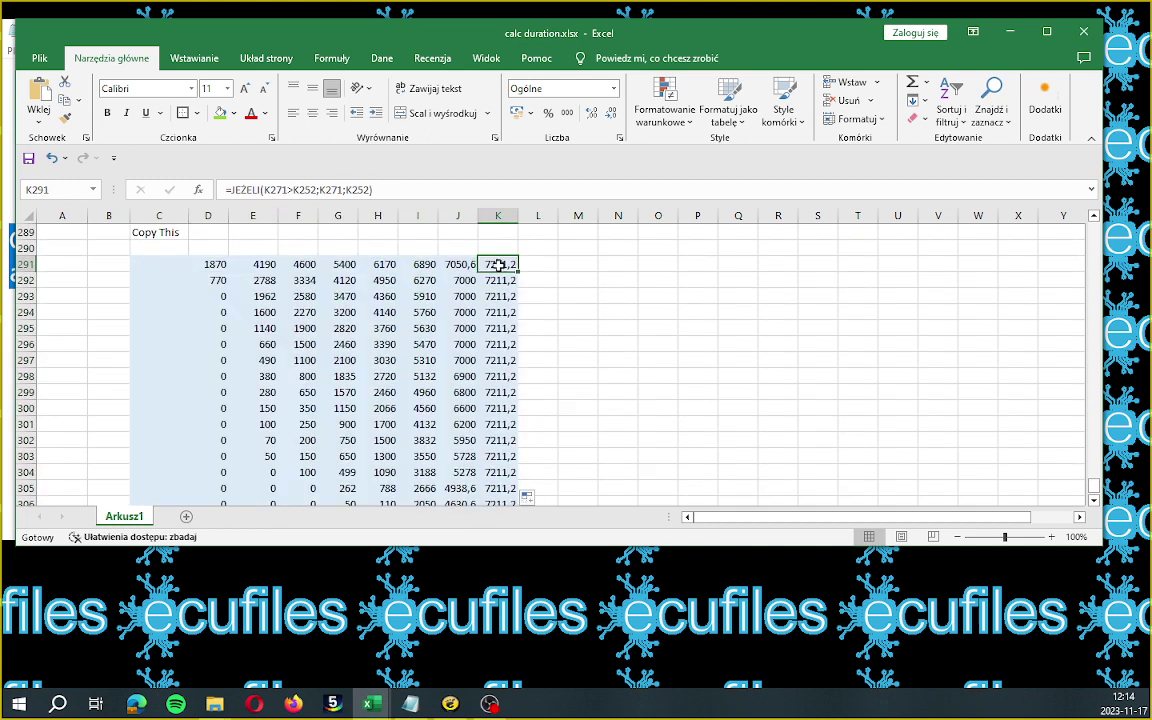
pyautogui.scroll(-1, 527, 360)
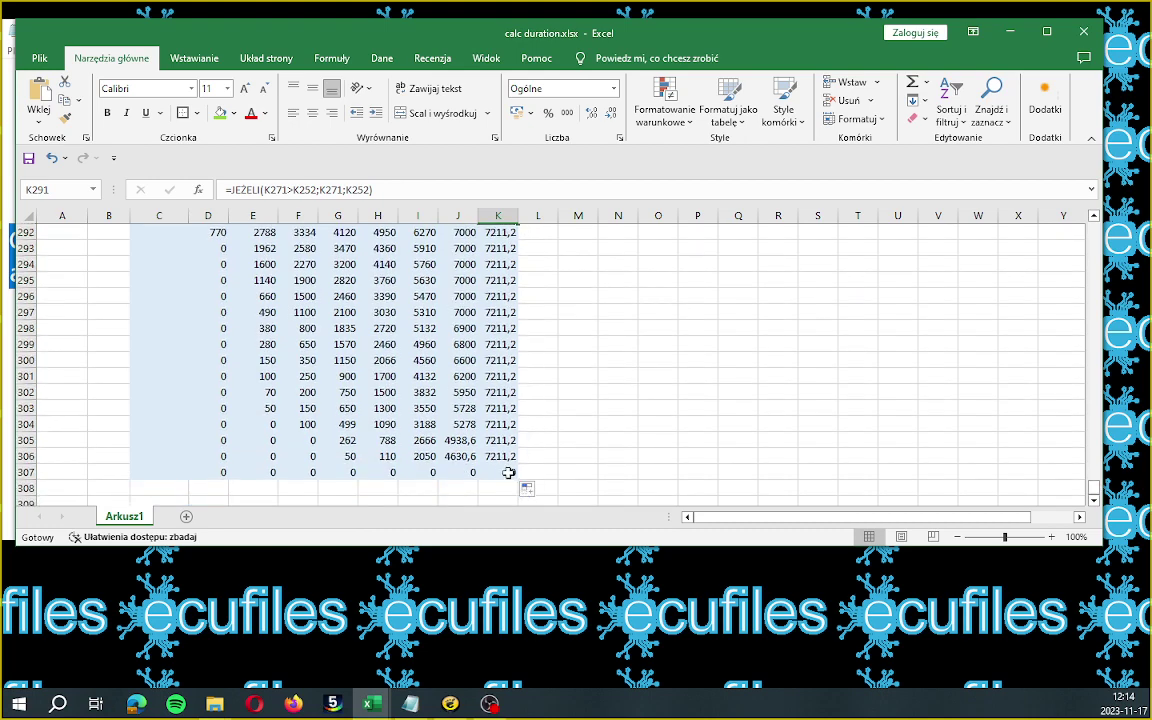
pyautogui.scroll(6, 524, 472)
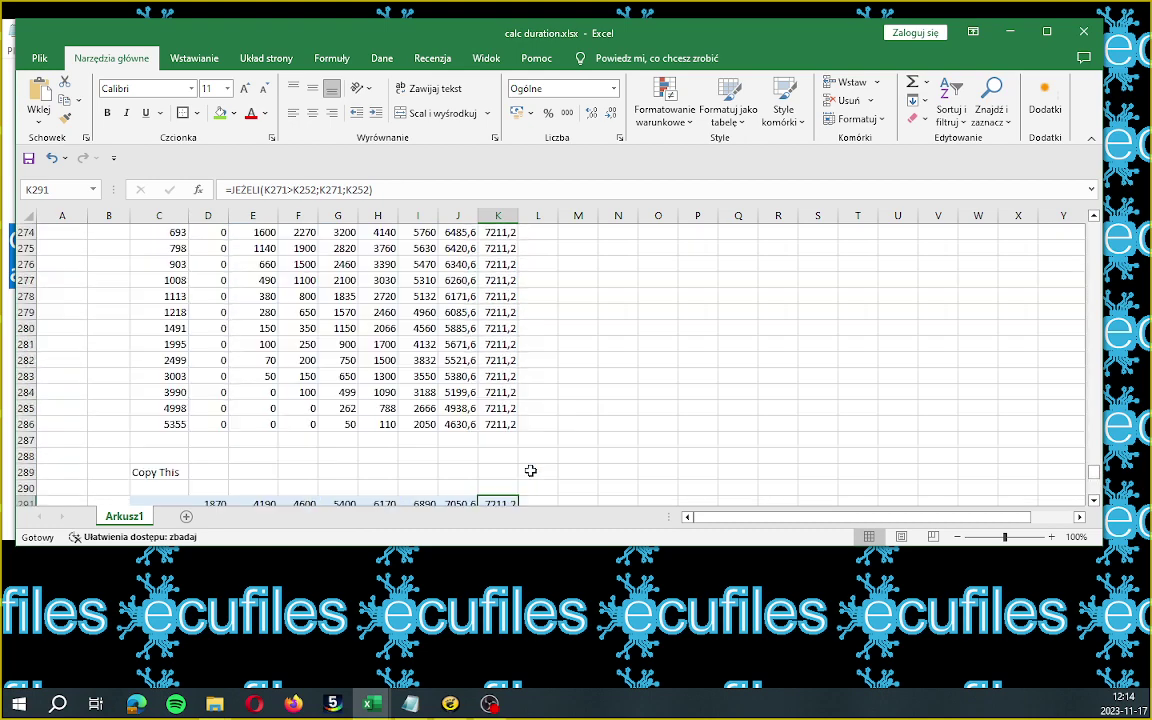
pyautogui.scroll(-6, 530, 471)
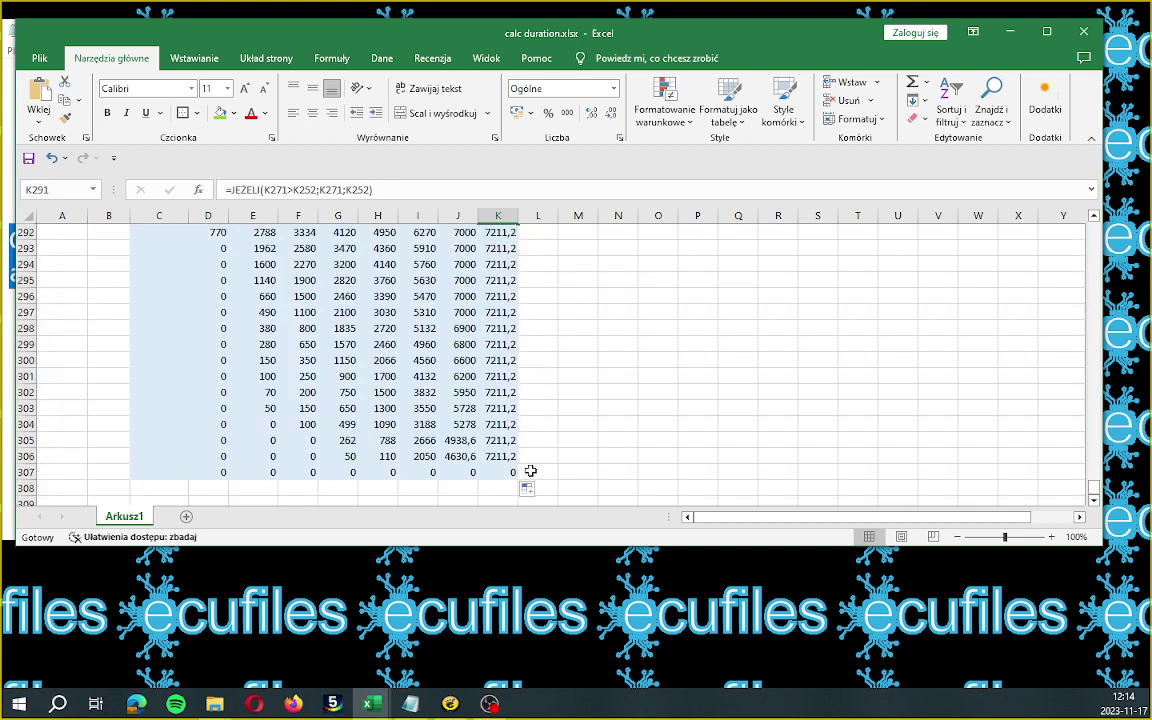
pyautogui.scroll(1, 530, 471)
pyautogui.scroll(-1, 530, 471)
pyautogui.scroll(1, 220, 480)
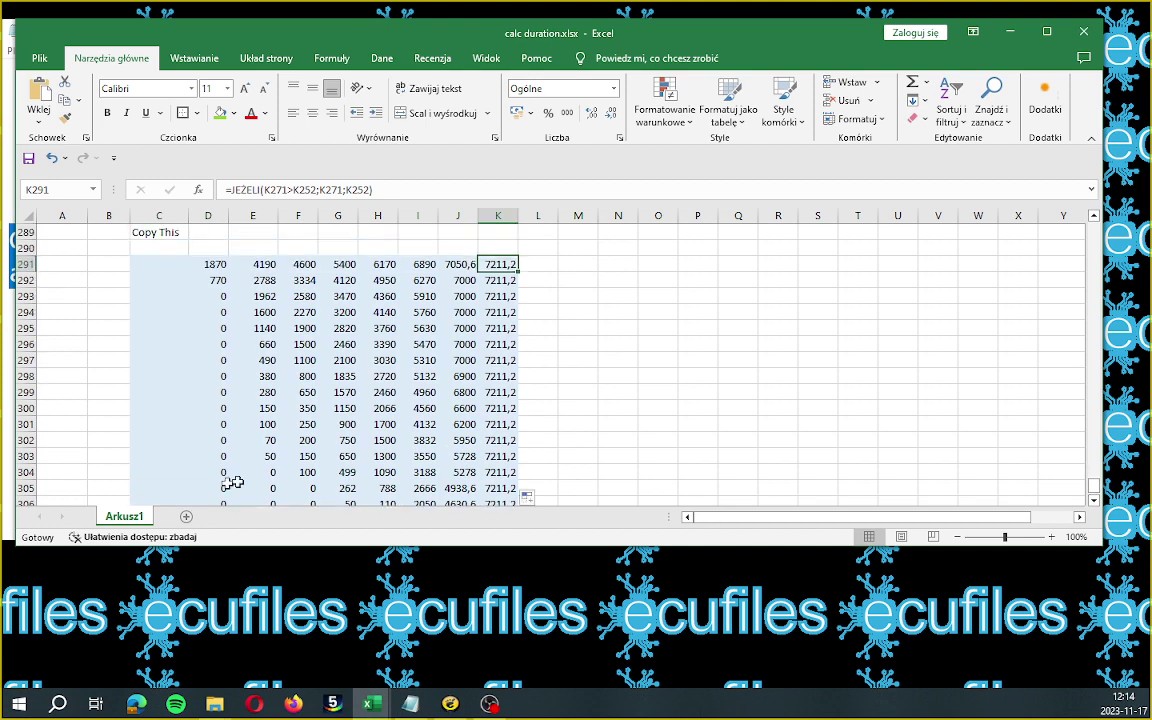
pyautogui.scroll(-1, 525, 337)
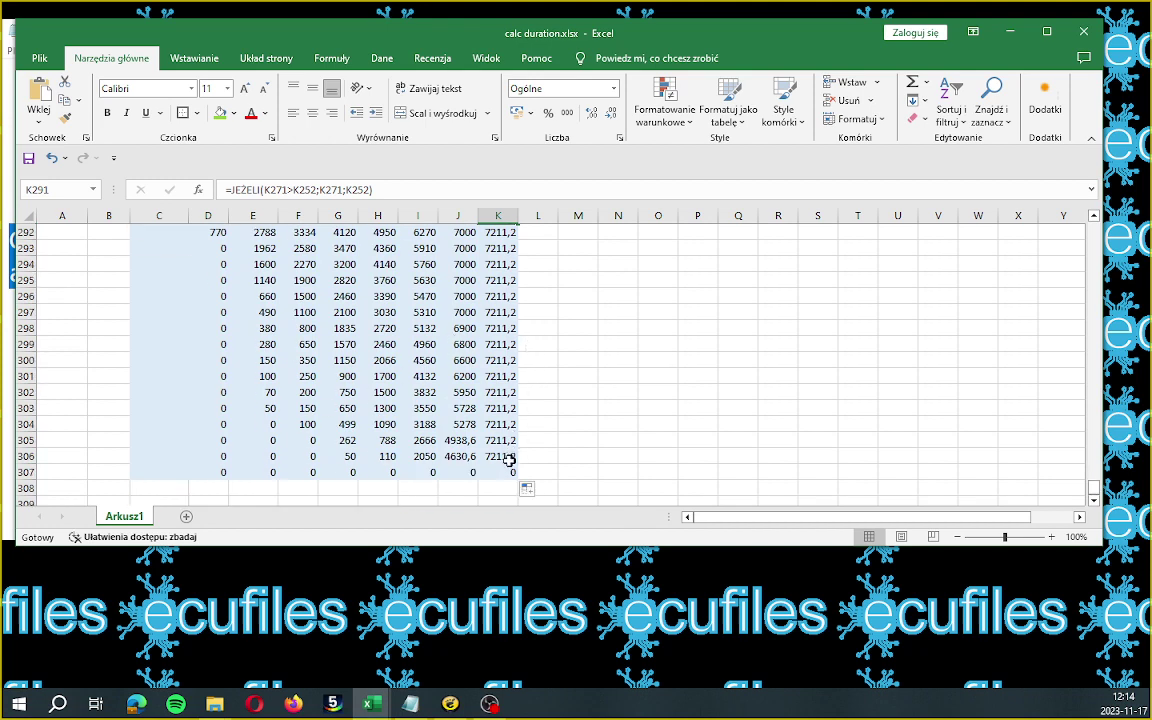
pyautogui.moveTo(509, 472); pyautogui.dragTo(155, 482)
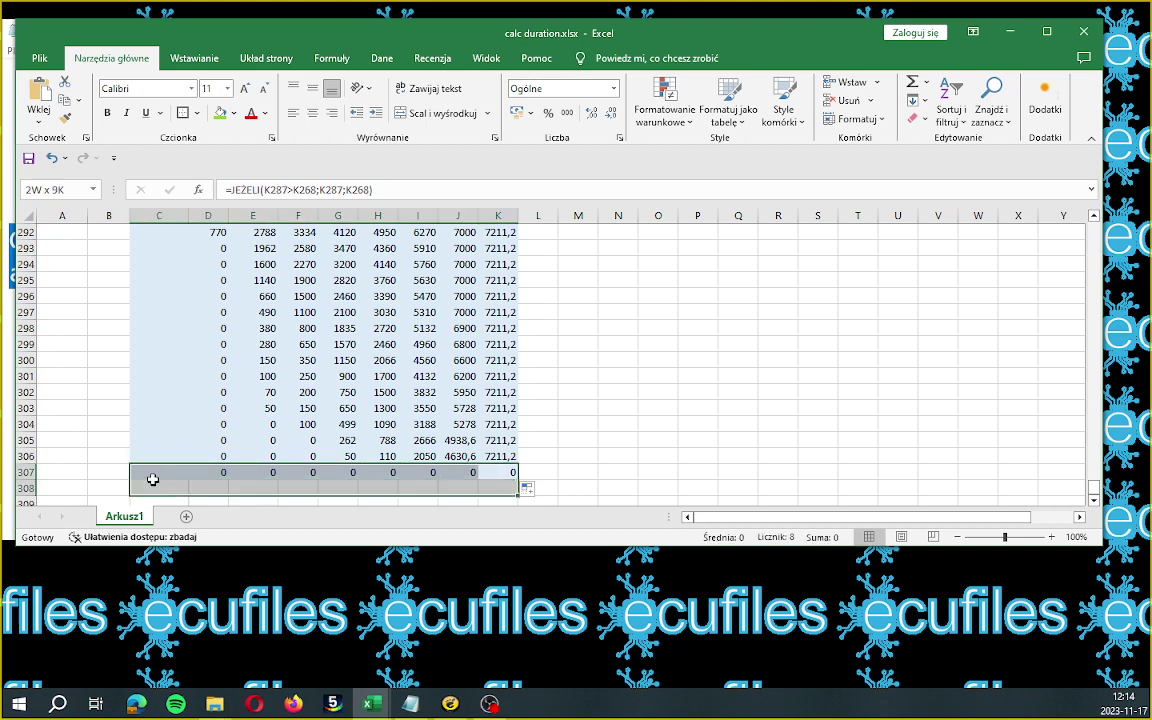
pyautogui.press('Delete')
pyautogui.click(565, 395)
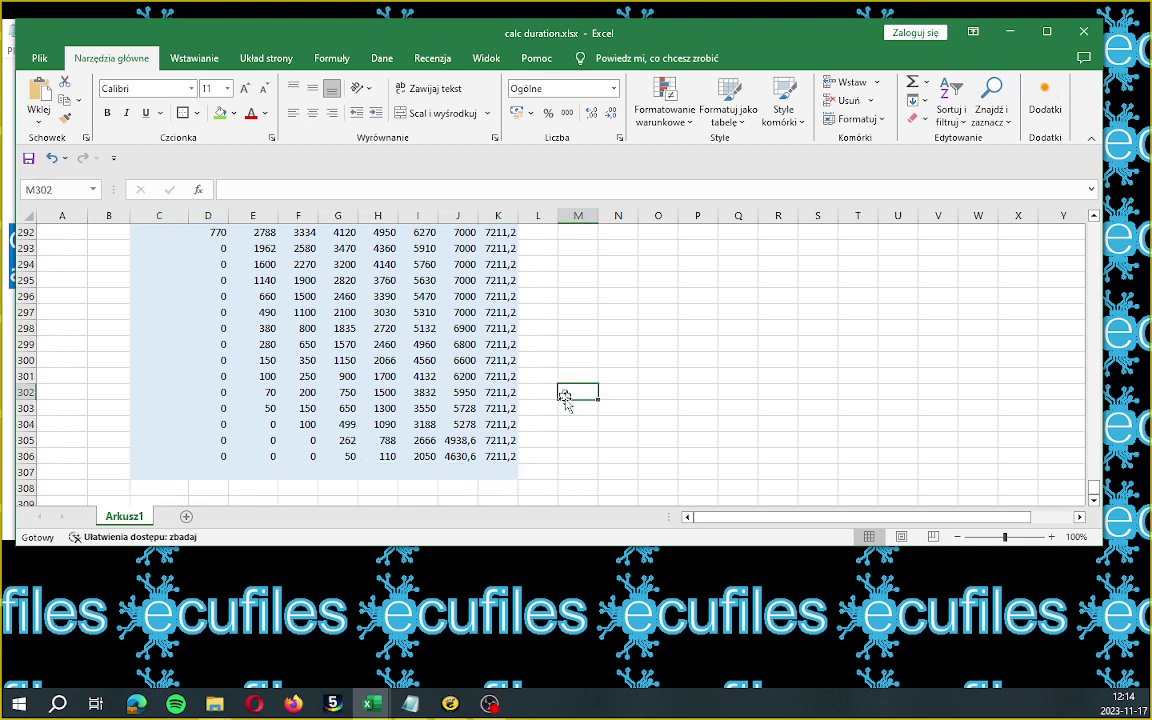
# - Link K290 in the Copy This header row to the last Stock axis value with =K251
pyautogui.scroll(1, 570, 420)
pyautogui.scroll(1, 480, 370)
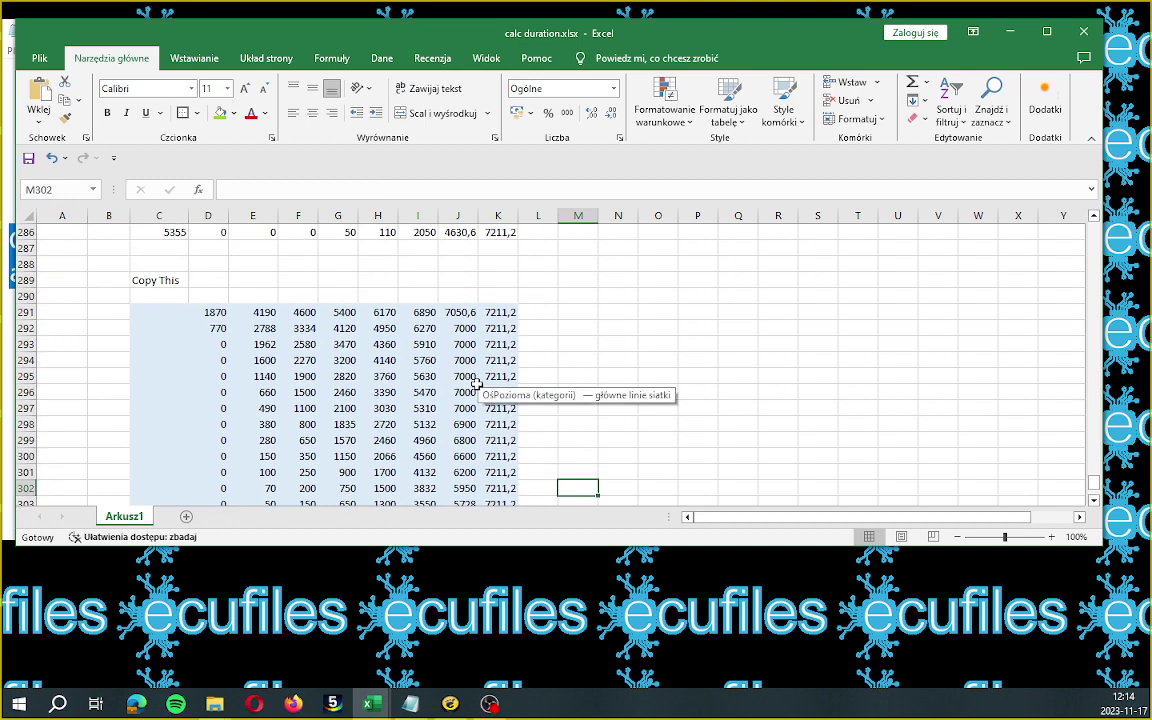
pyautogui.scroll(4, 477, 384)
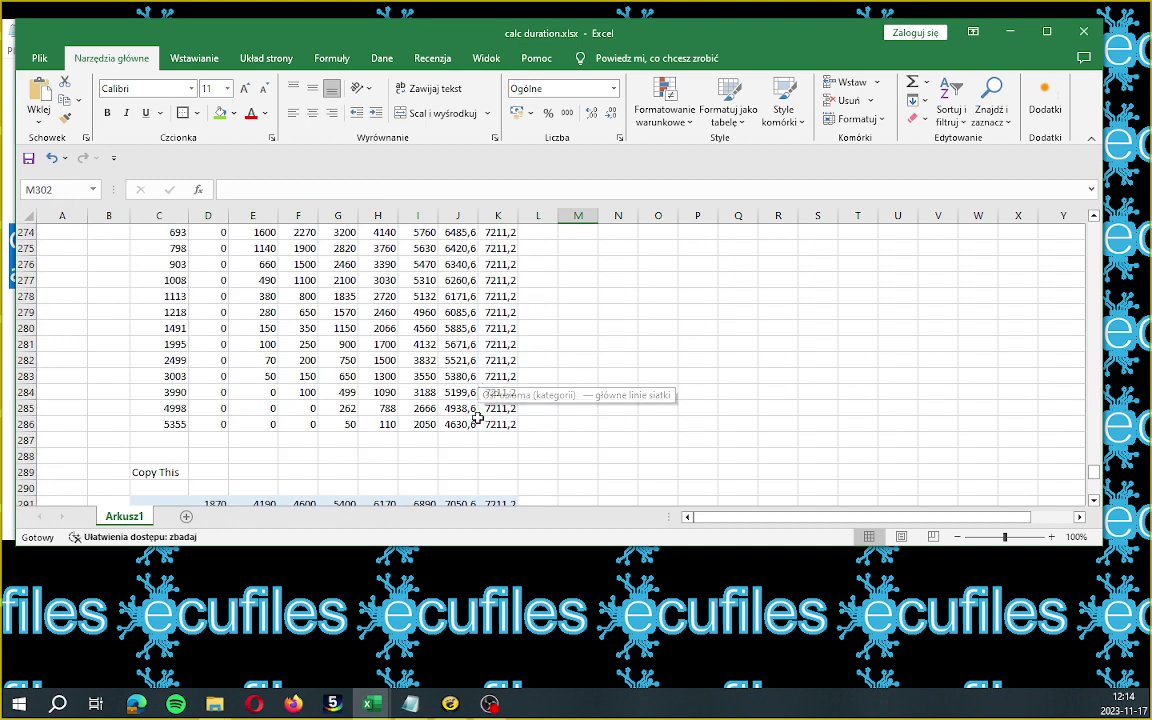
pyautogui.click(509, 489)
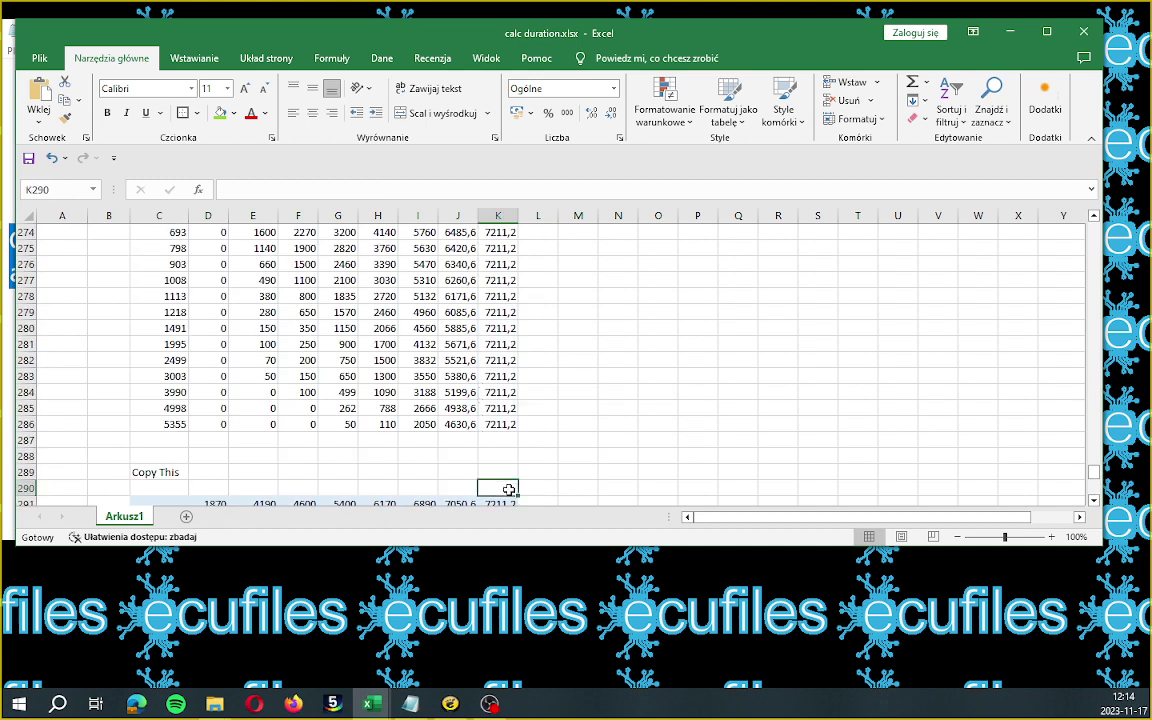
pyautogui.write('=')
pyautogui.scroll(3, 508, 470)
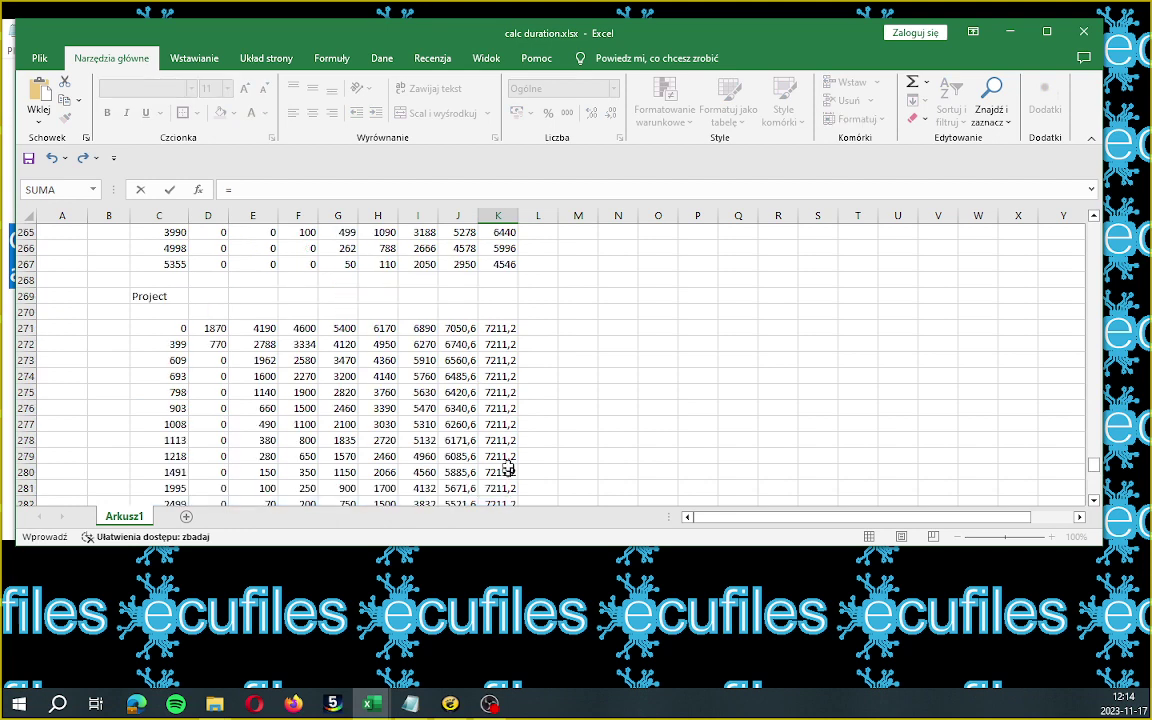
pyautogui.scroll(4, 517, 391)
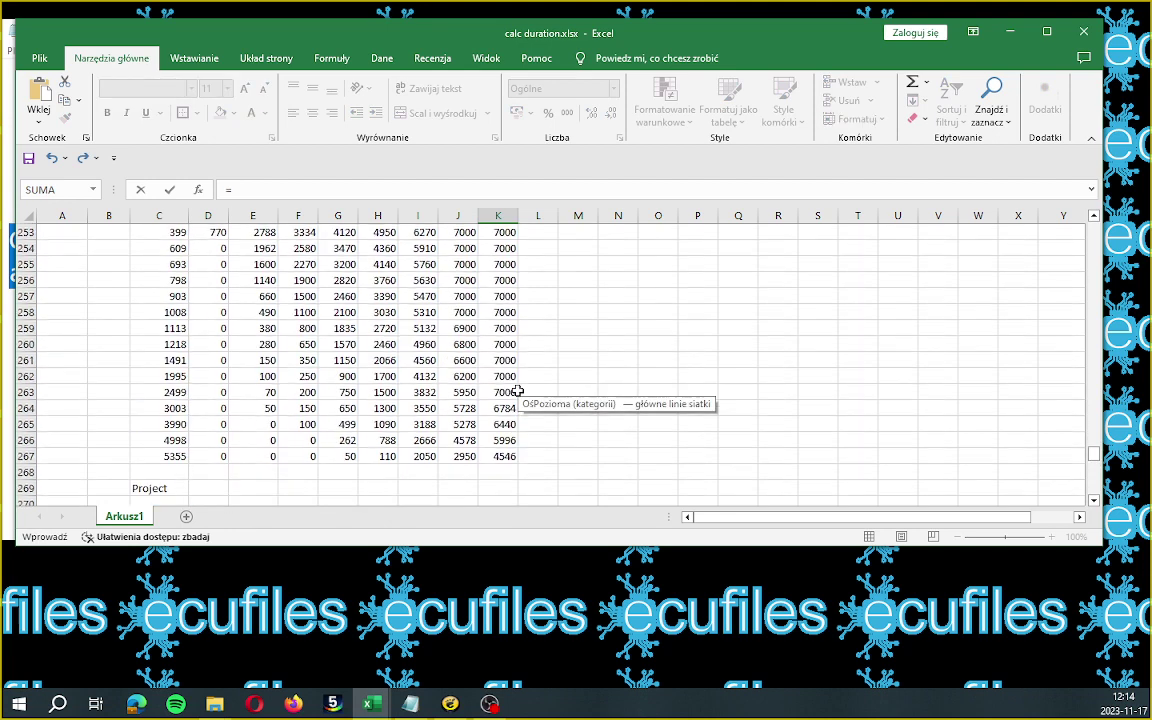
pyautogui.scroll(2, 517, 391)
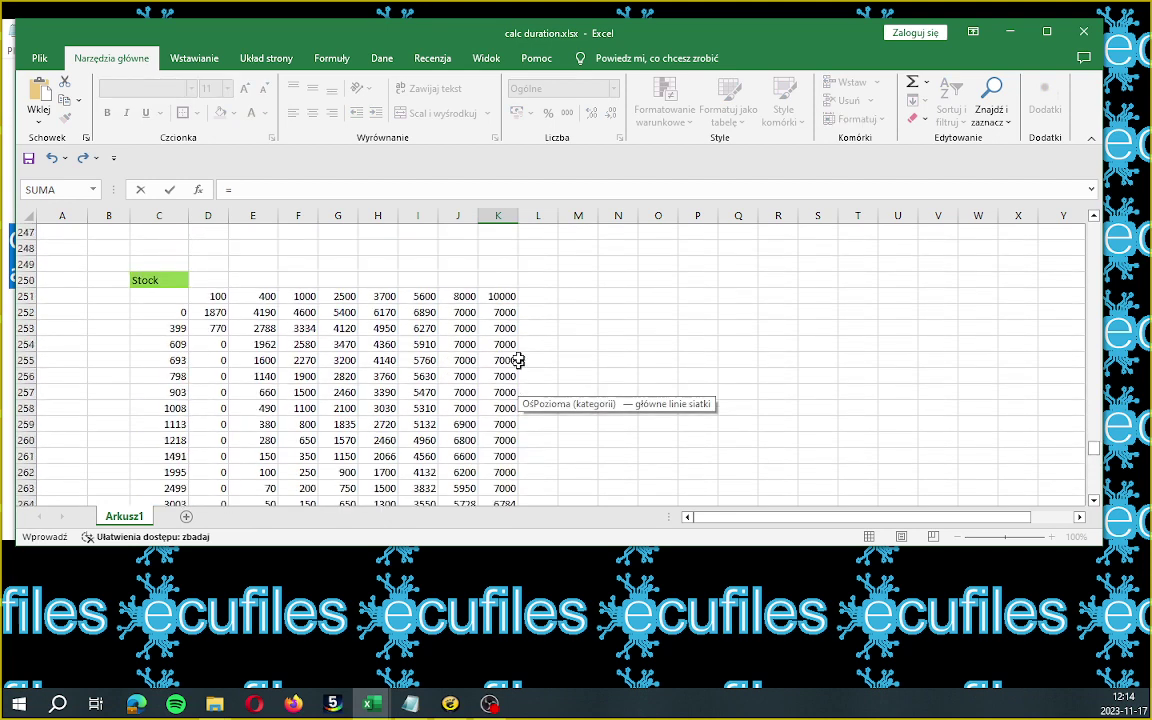
pyautogui.click(502, 297)
pyautogui.press('Tab')
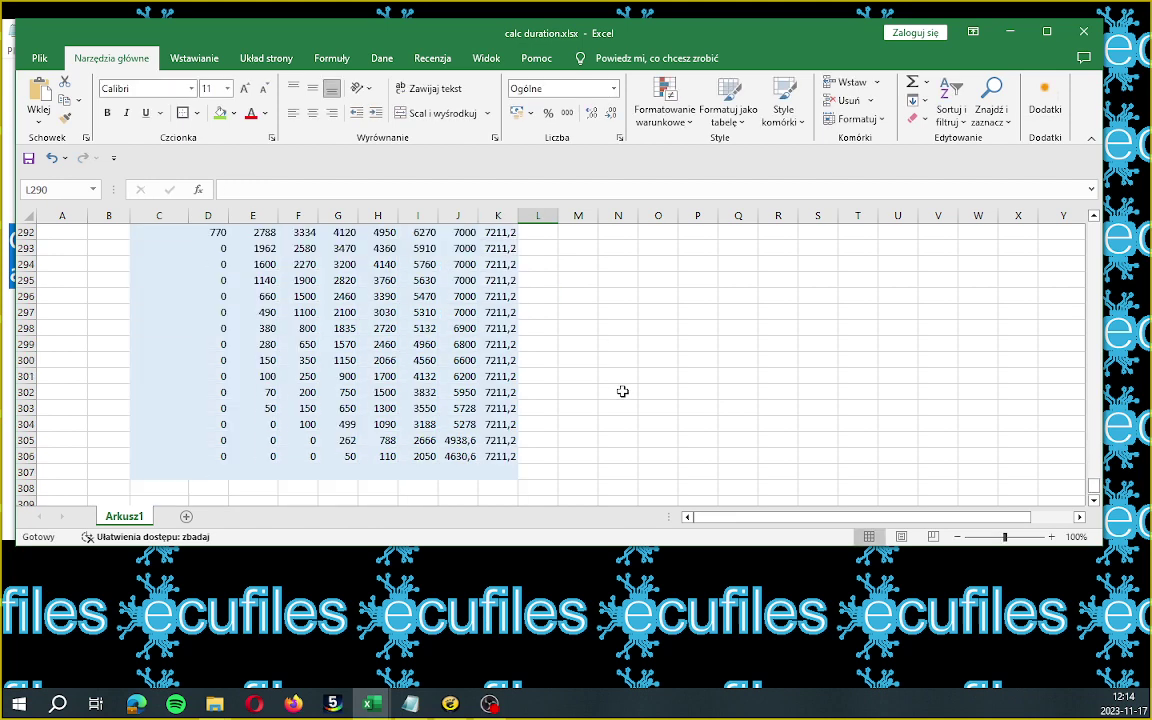
# - Fill the K290 link leftward to D290 to complete the horizontal axis of the Copy This map
pyautogui.scroll(1, 612, 378)
pyautogui.click(503, 250)
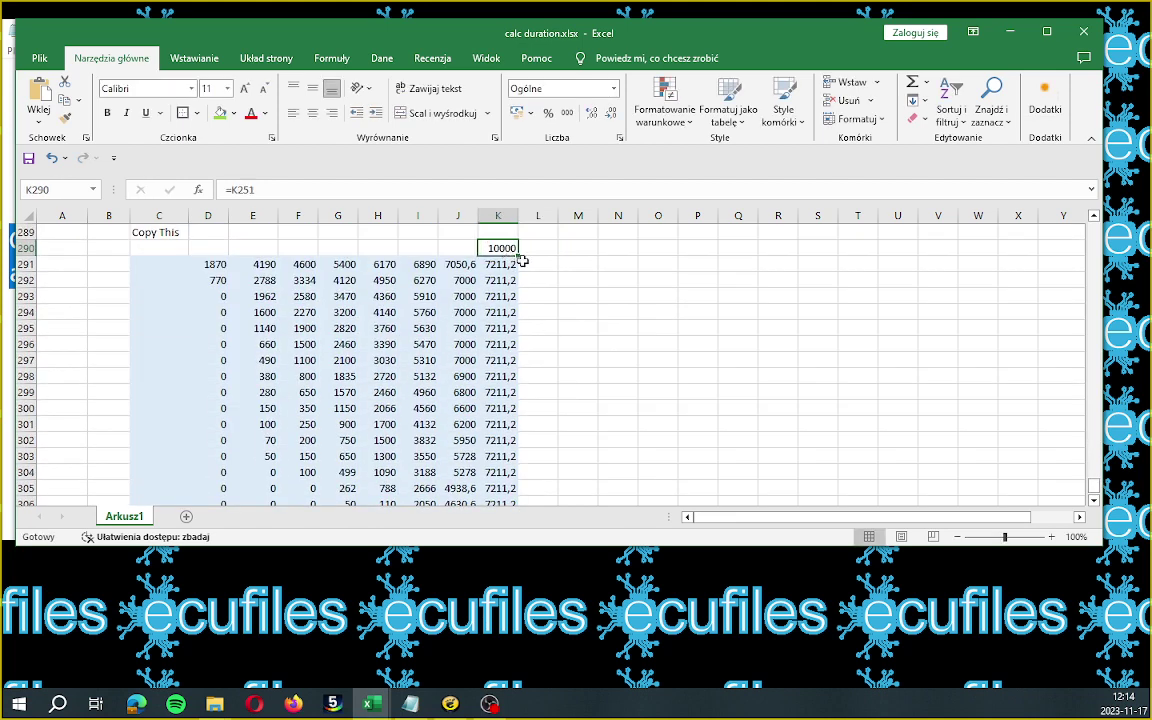
pyautogui.moveTo(518, 257); pyautogui.dragTo(210, 300)
# - Link C291 to the Project axis cell C271 and fill the link down to C306
pyautogui.click(167, 262)
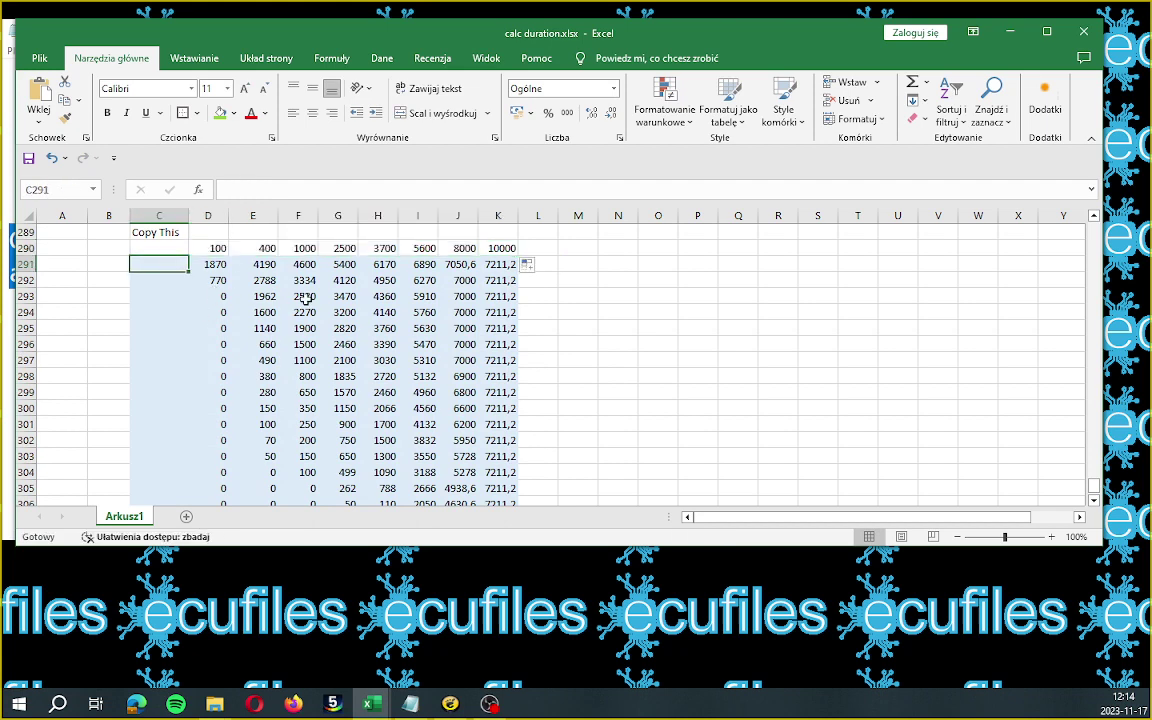
pyautogui.write('=')
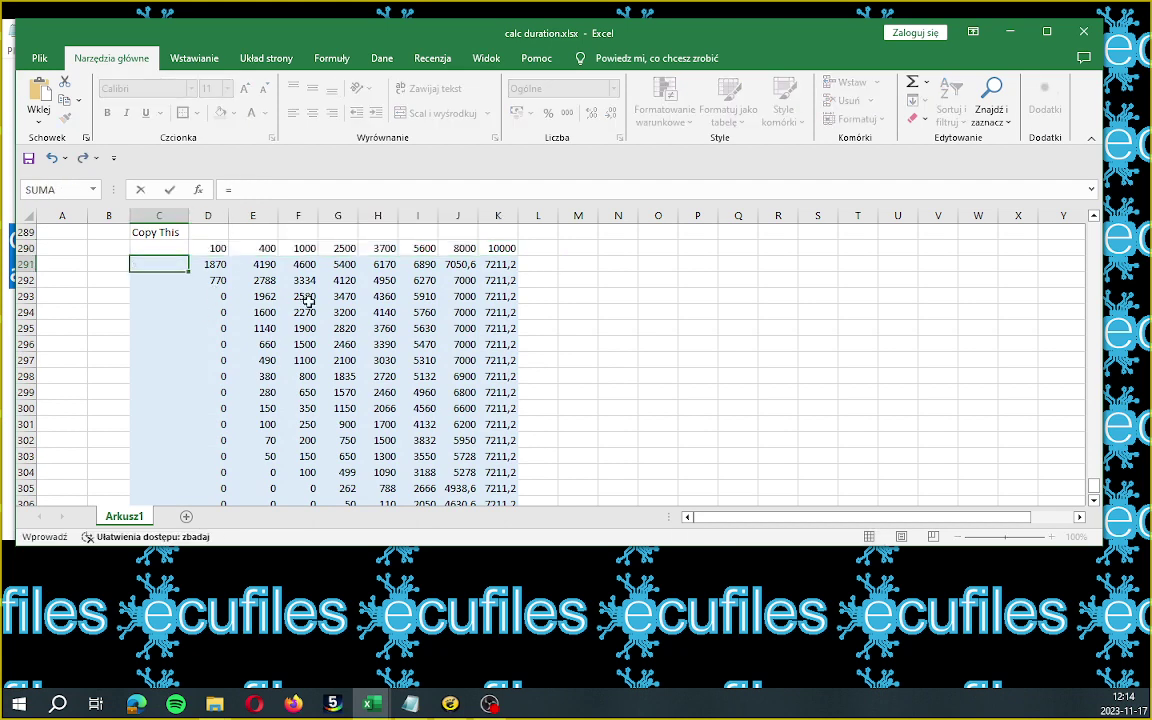
pyautogui.scroll(8, 300, 300)
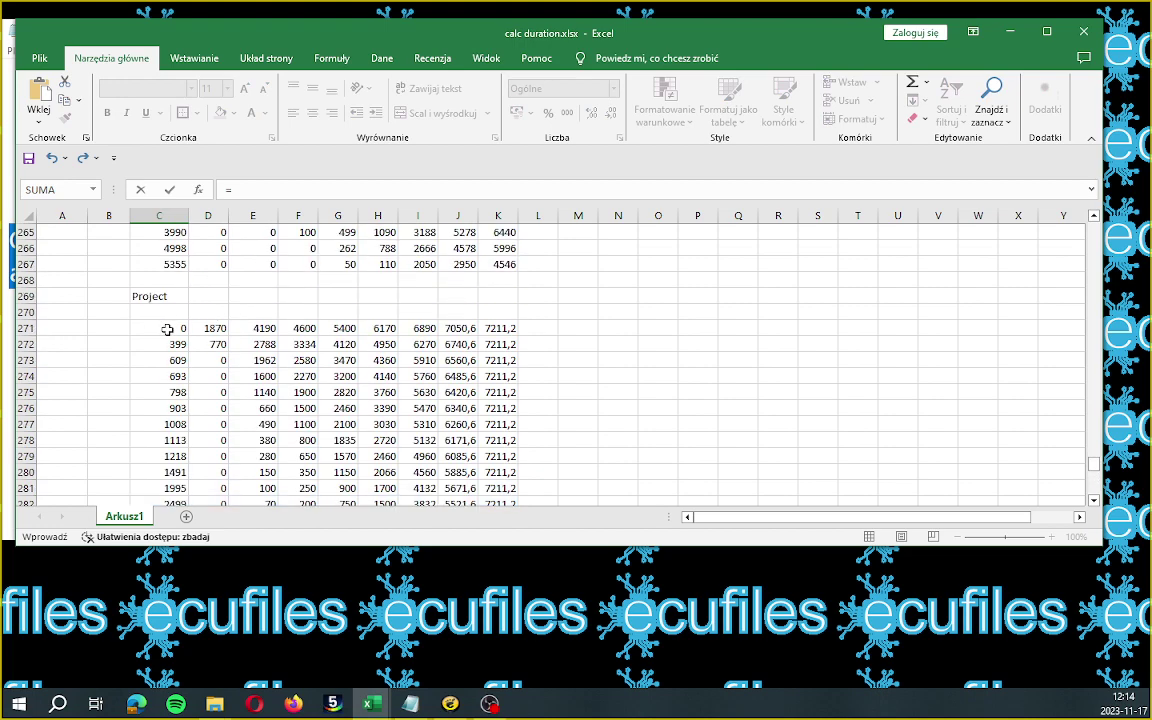
pyautogui.click(167, 329)
pyautogui.press('Tab')
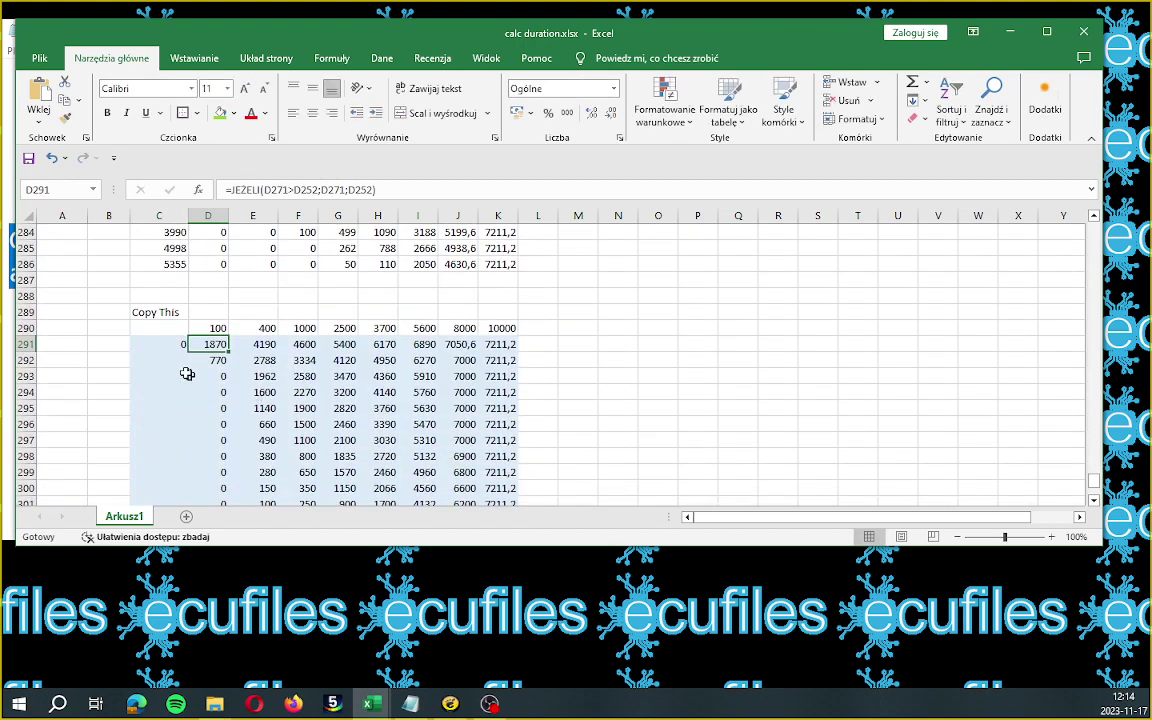
pyautogui.click(170, 345)
pyautogui.moveTo(187, 350); pyautogui.dragTo(182, 474)
pyautogui.click(275, 456)
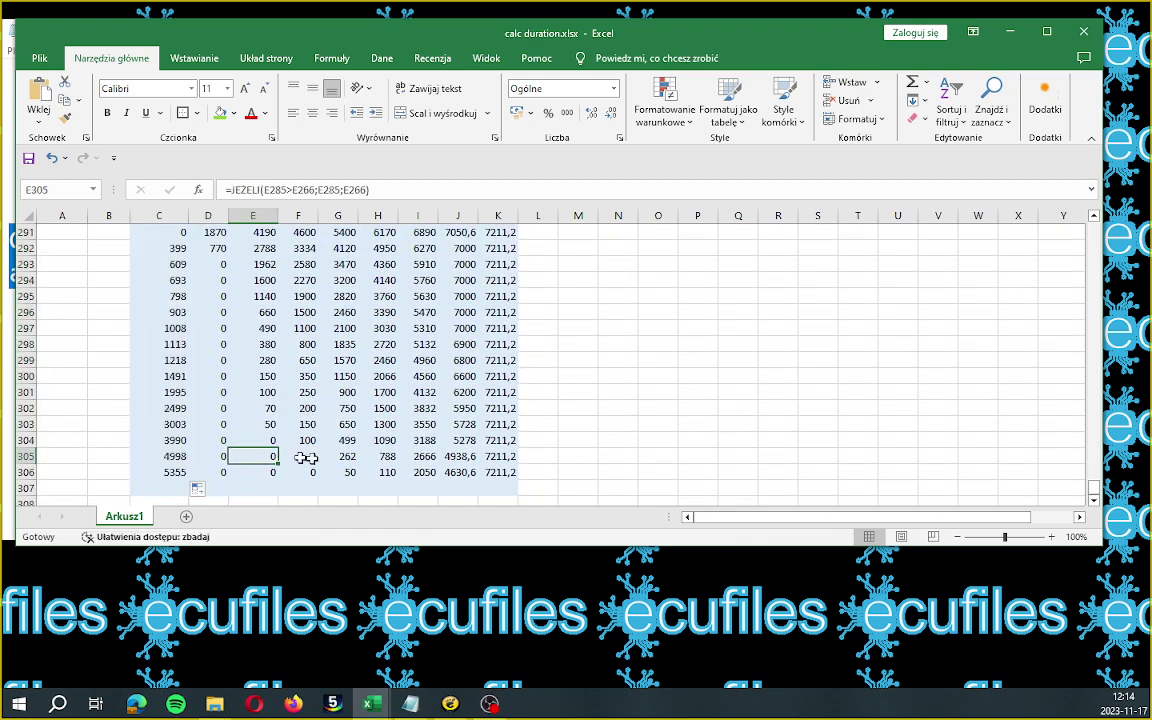
# - Format K291:K306 in the Copy This map as numbers (Liczbowe) with 0 decimal places
pyautogui.scroll(2, 458, 380)
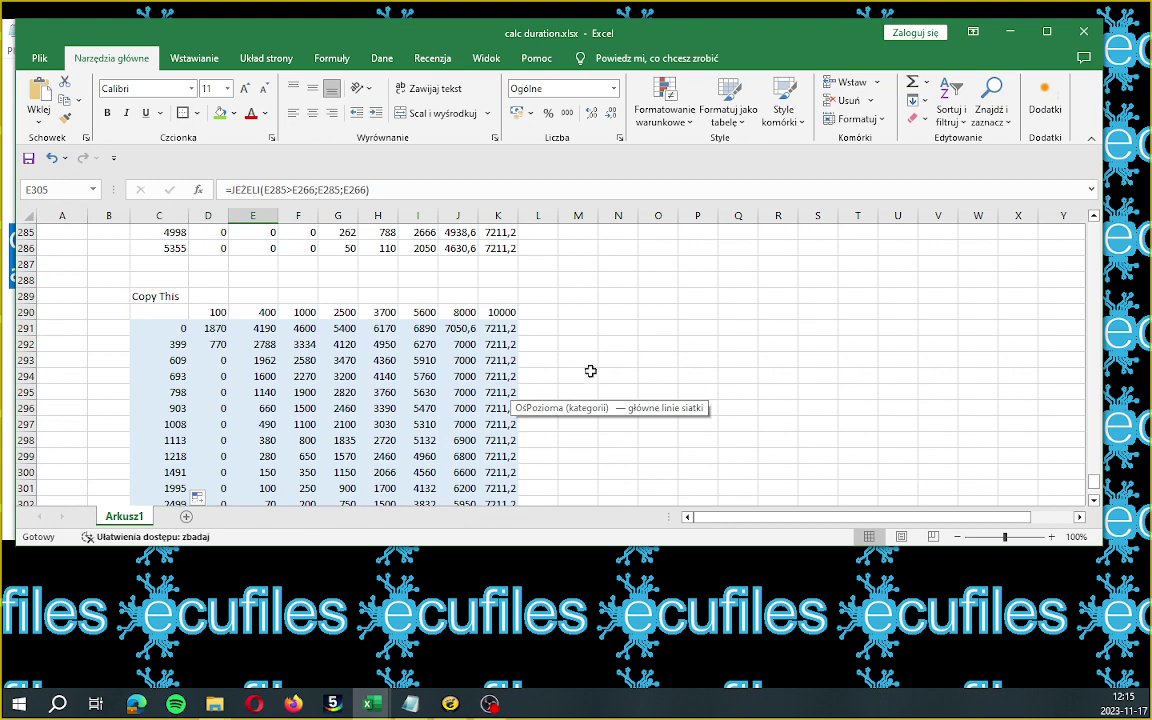
pyautogui.scroll(-2, 591, 373)
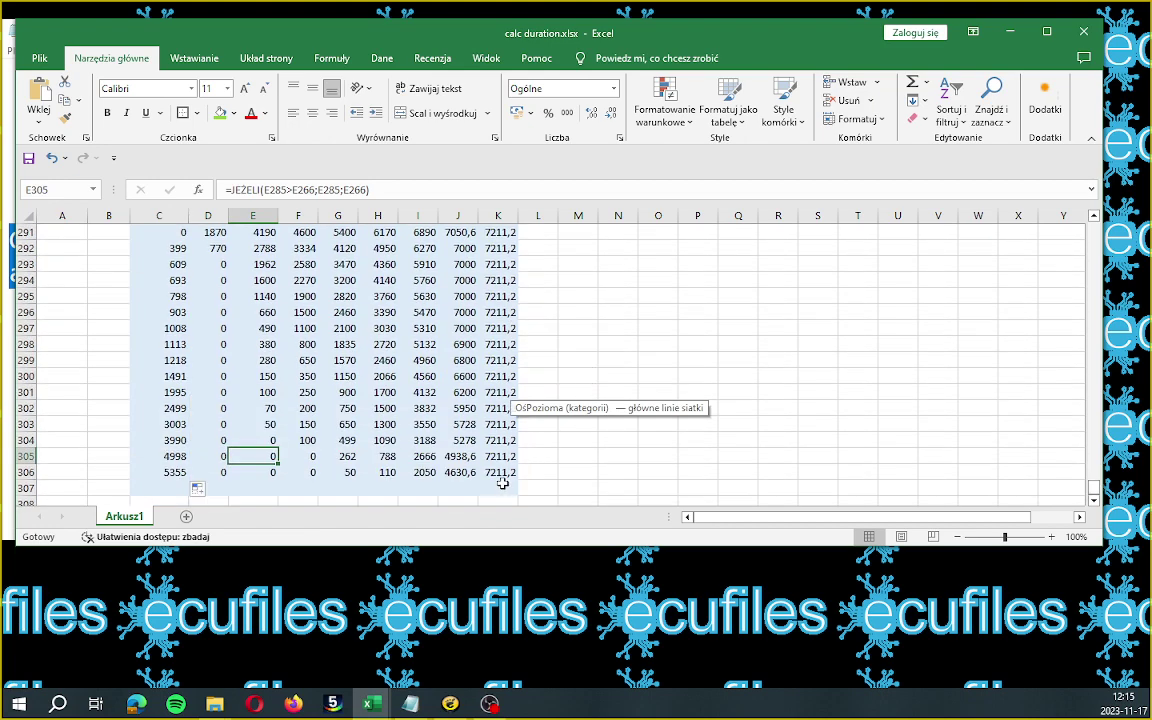
pyautogui.moveTo(498, 472); pyautogui.dragTo(493, 282)
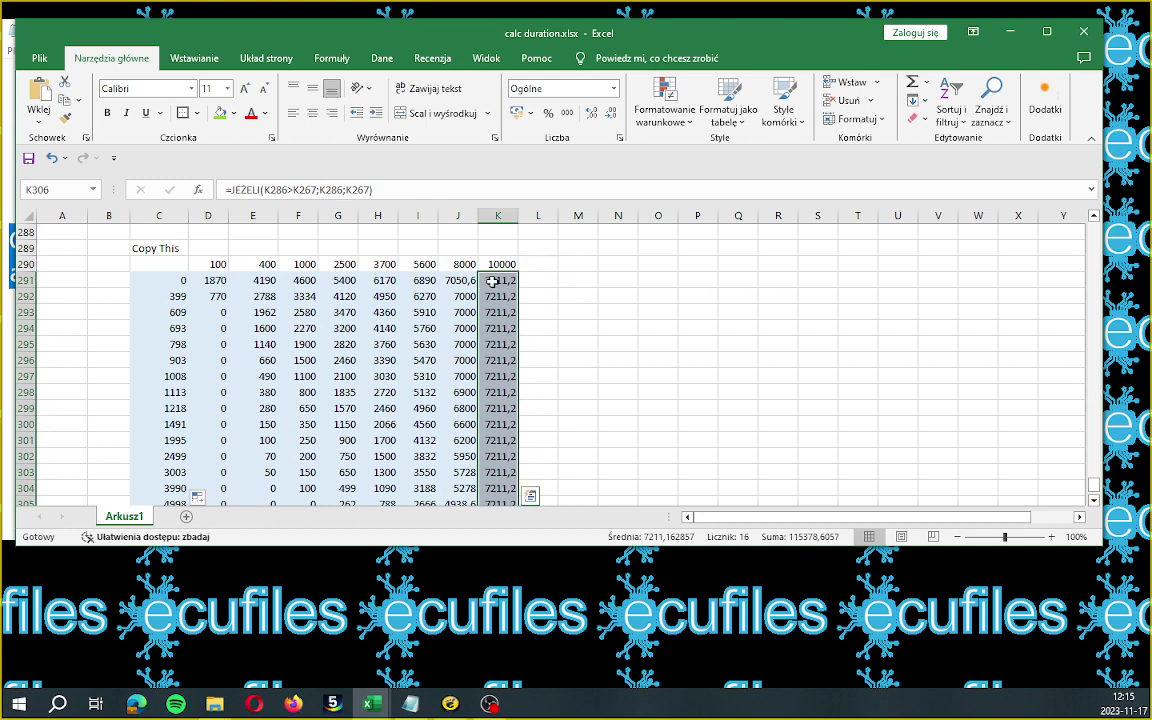
pyautogui.rightClick(494, 283)
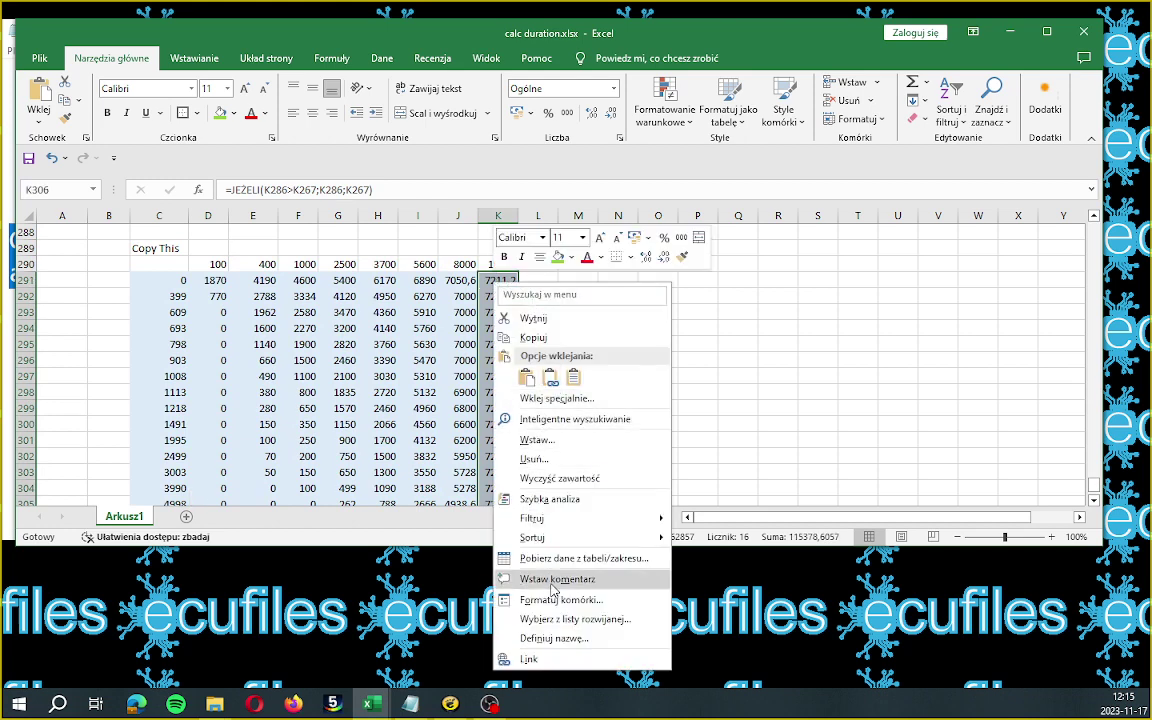
pyautogui.scroll(-3, 602, 403)
pyautogui.hotkey('ctrl', '1')
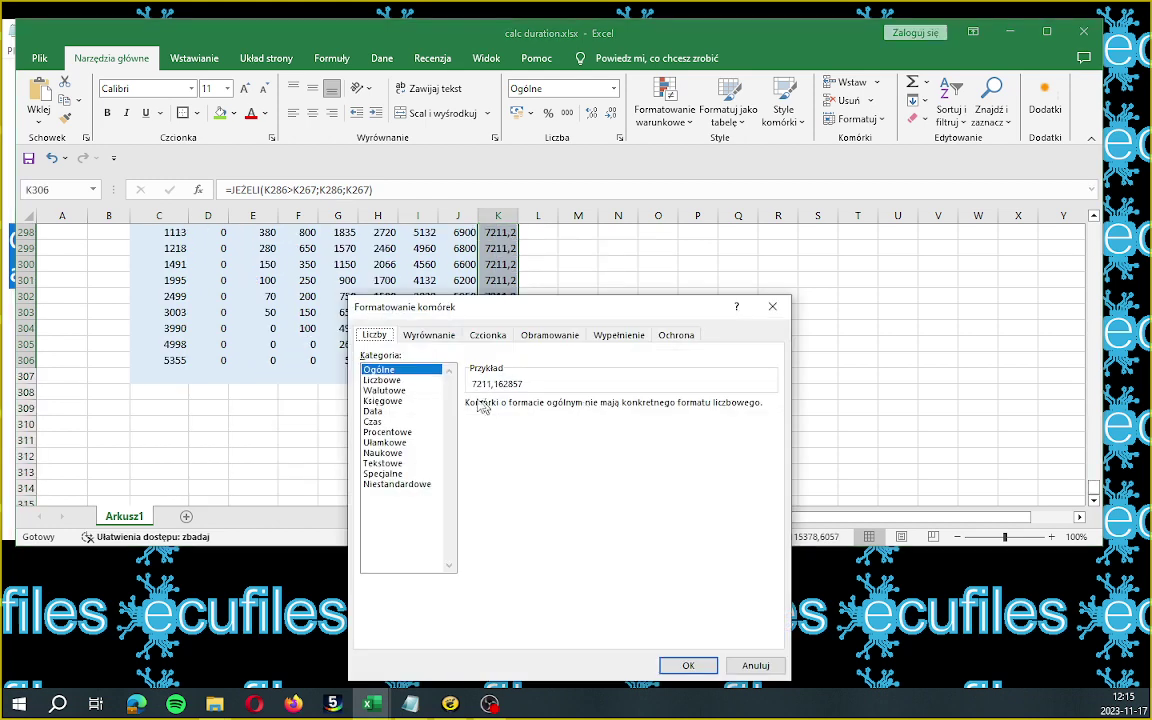
pyautogui.click(384, 380)
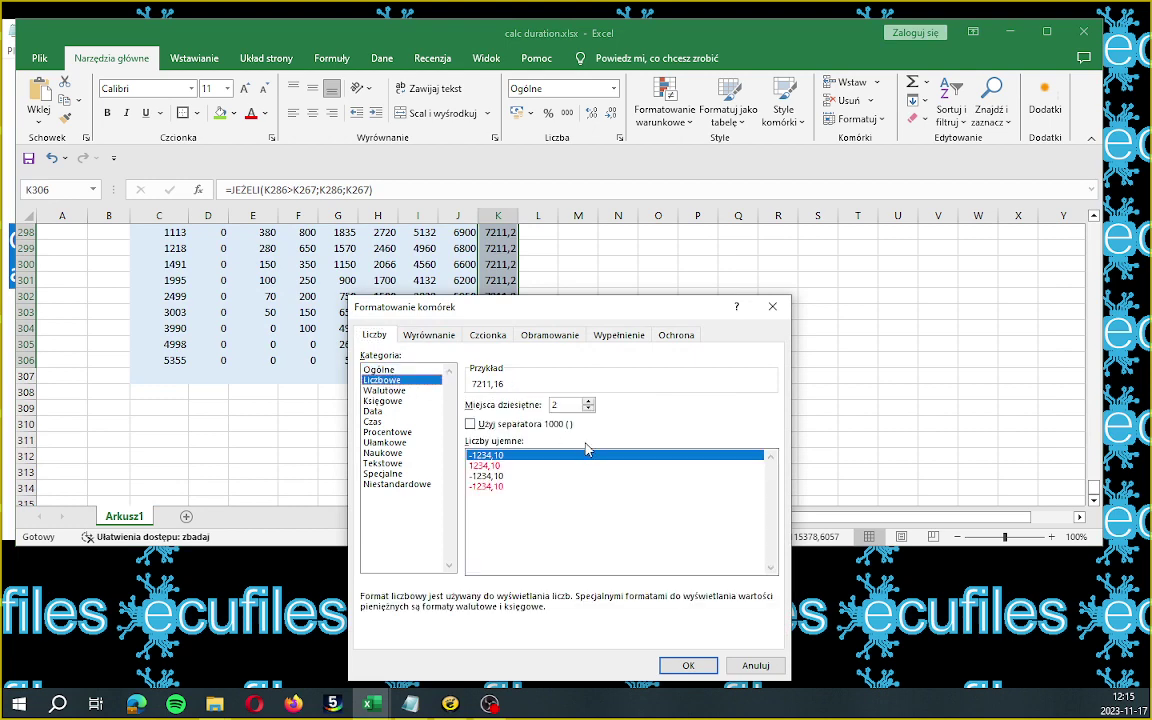
pyautogui.click(589, 410)
pyautogui.click(688, 665)
pyautogui.scroll(3, 614, 403)
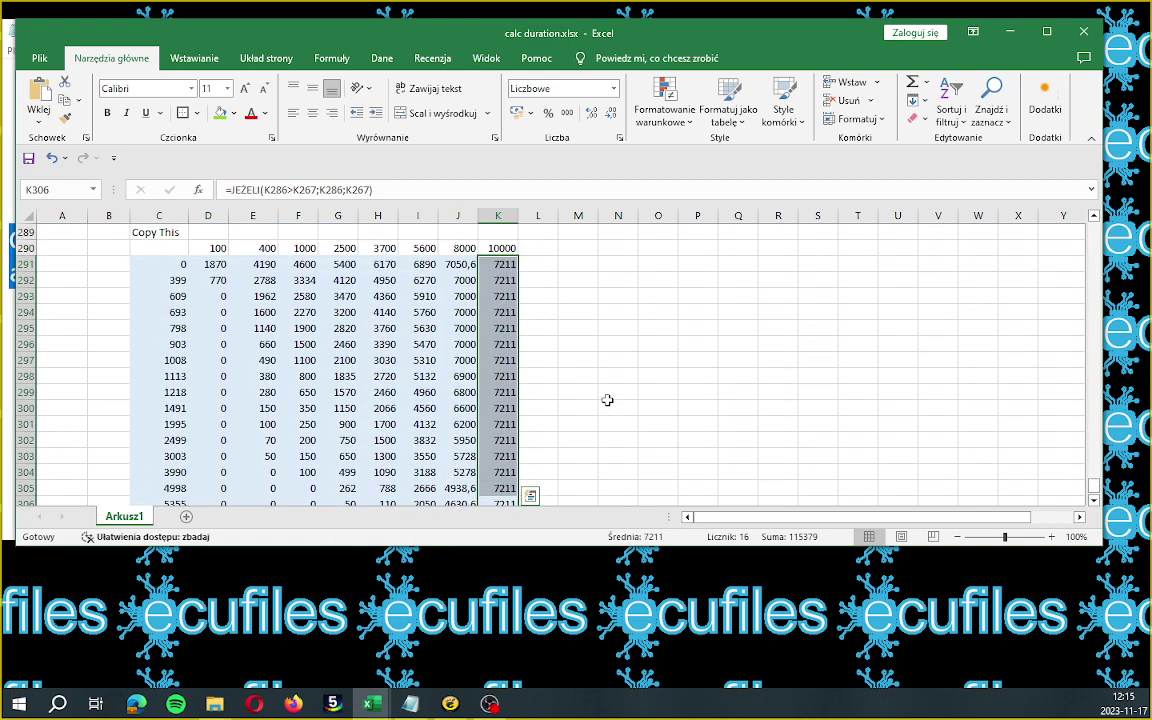
pyautogui.click(597, 395)
# - Switch to the Notepad notes and read the power and torque calculator instructions on entering the stock values
pyautogui.scroll(-1, 597, 396)
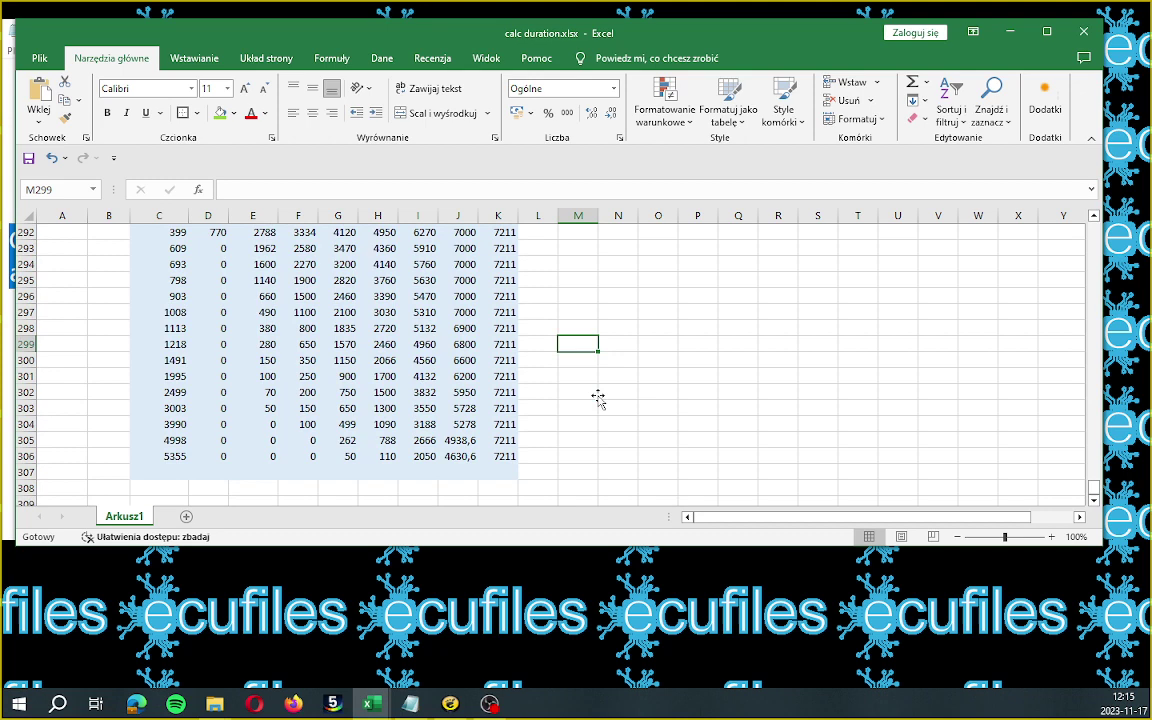
pyautogui.scroll(1, 597, 398)
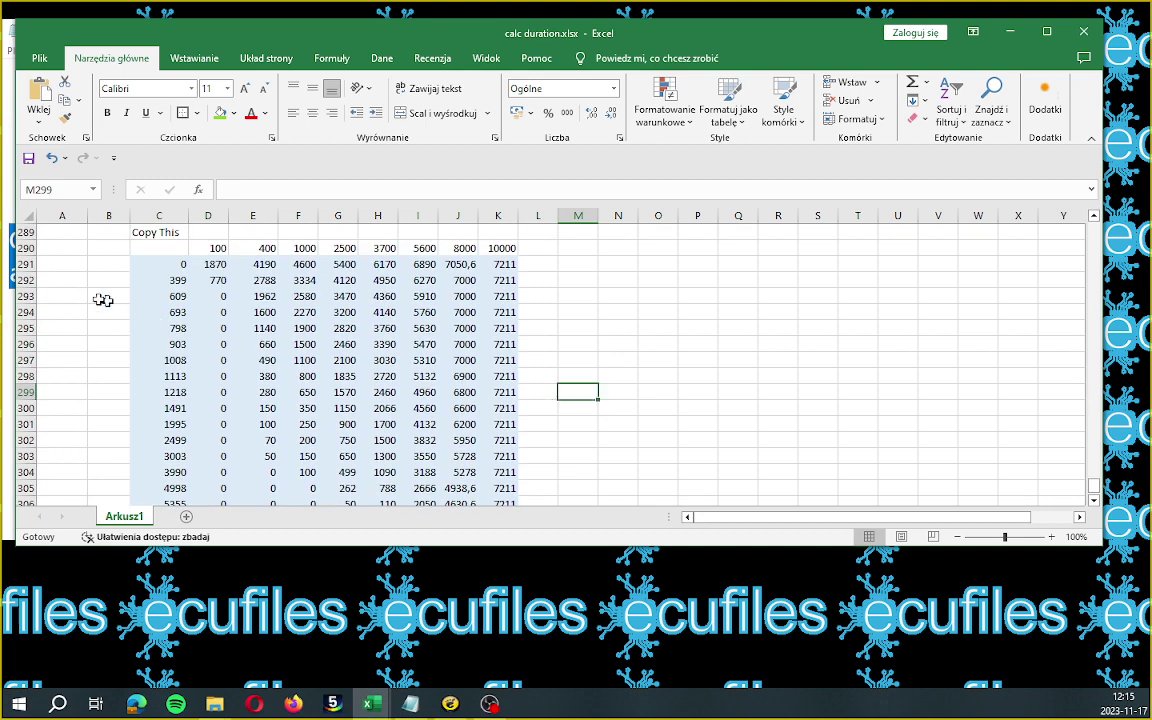
pyautogui.hotkey('alt', 'Tab')
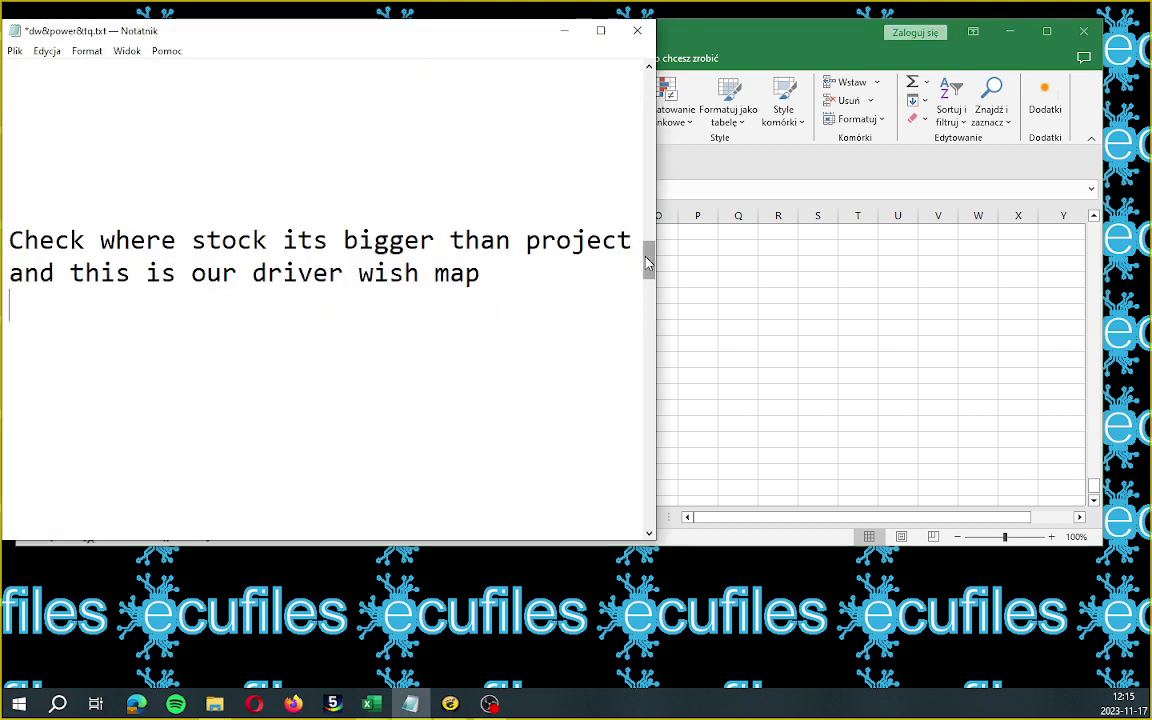
pyautogui.moveTo(648, 263)
pyautogui.mouseDown()
pyautogui.moveTo(652, 298)
pyautogui.moveTo(650, 284)
pyautogui.mouseUp()
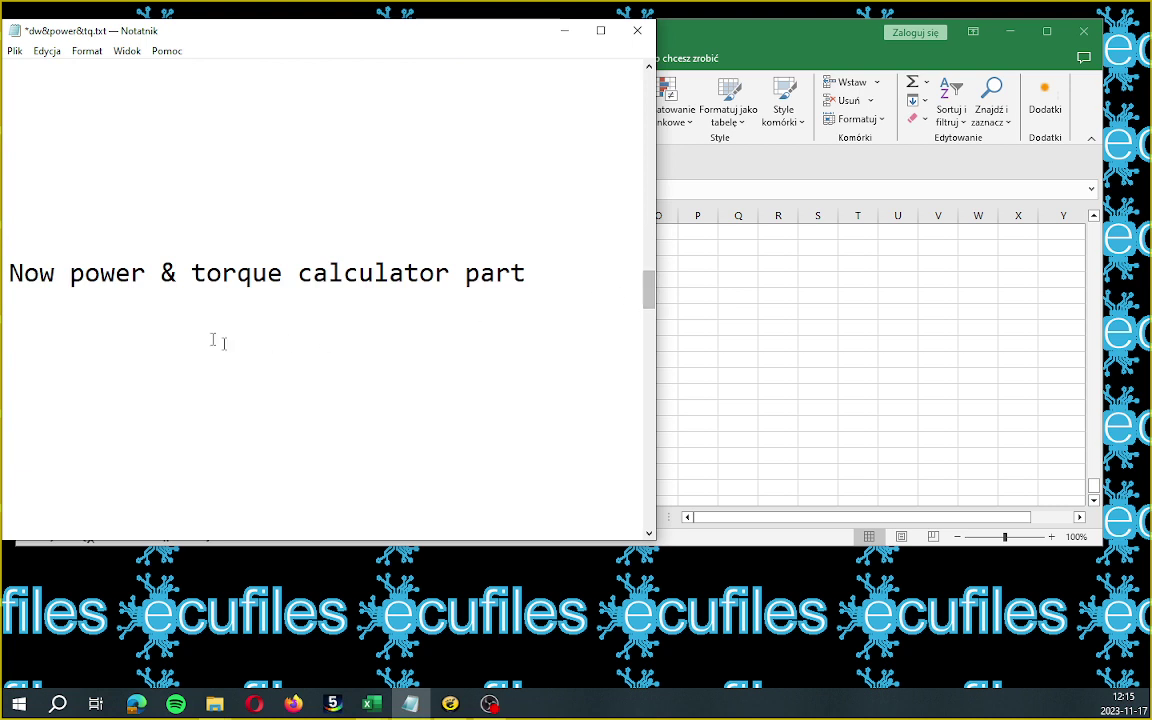
pyautogui.moveTo(9, 272); pyautogui.dragTo(528, 280)
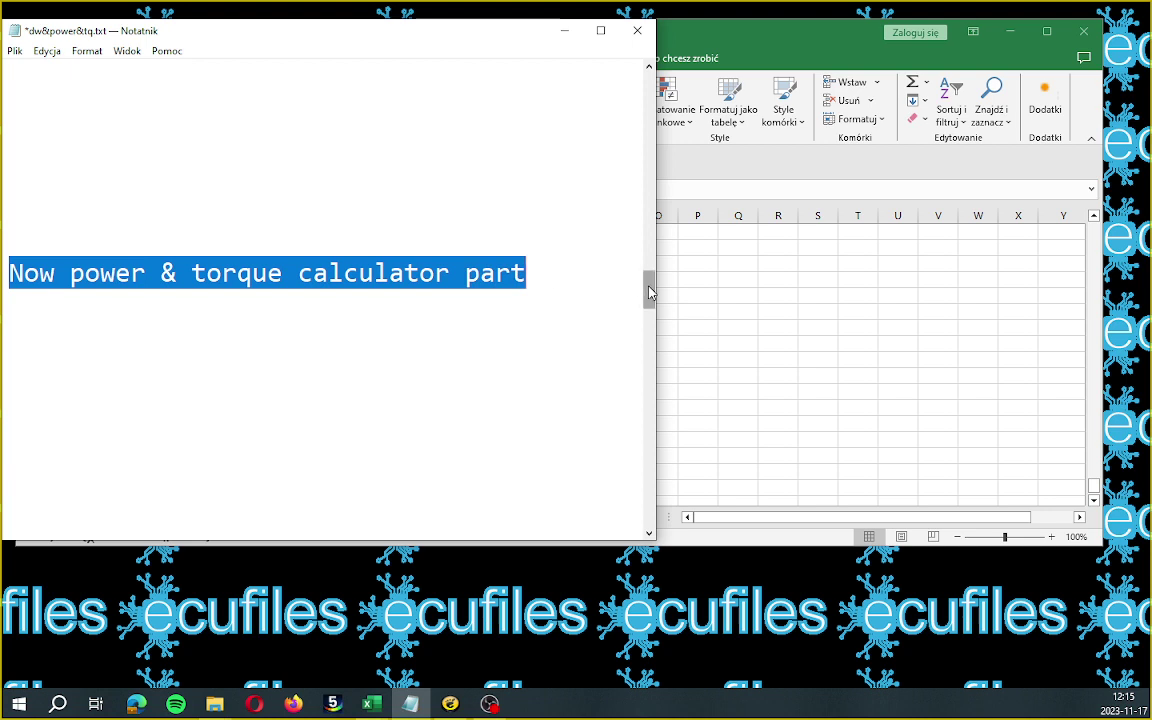
pyautogui.moveTo(649, 292); pyautogui.dragTo(649, 323)
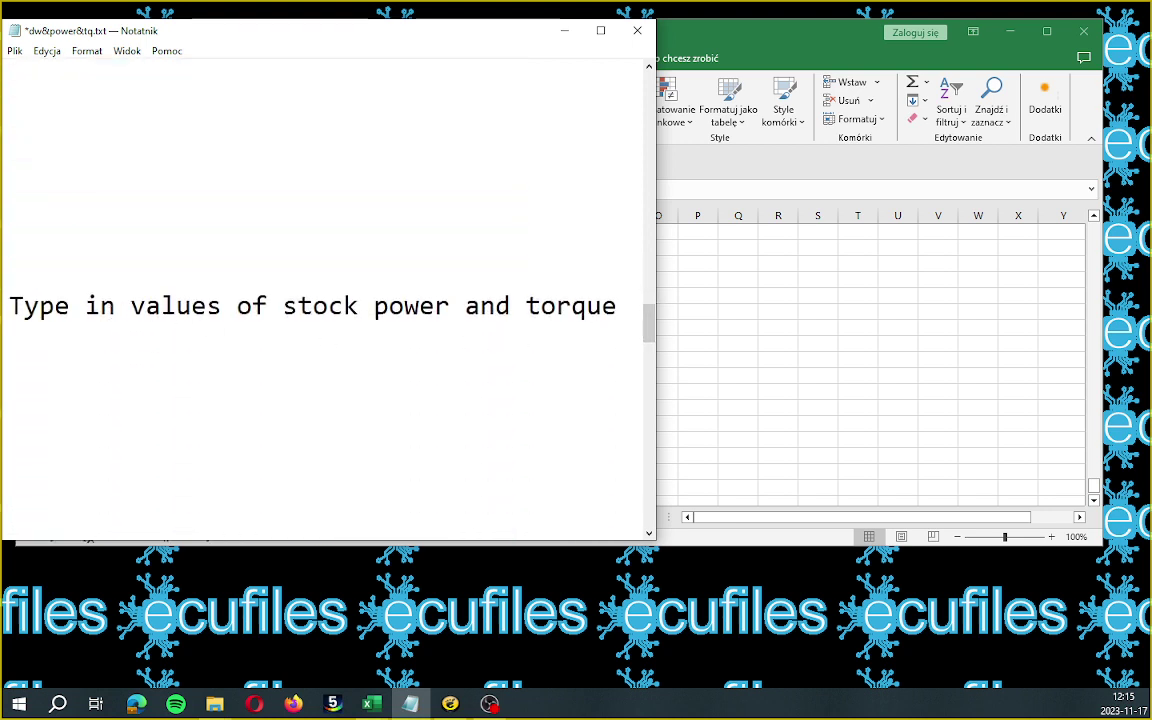
pyautogui.moveTo(9, 306); pyautogui.dragTo(618, 308)
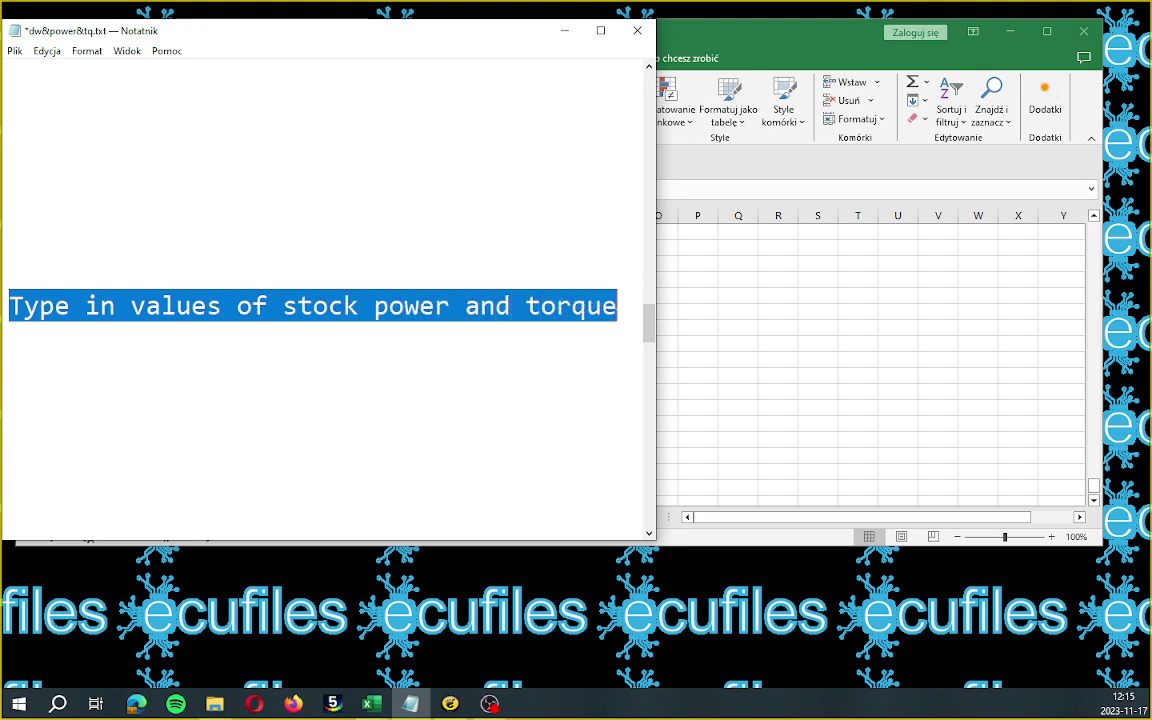
# - Switch back to the Excel workbook and enter the stock power 130 in G5 and stock torque 310 in G7
pyautogui.click(703, 333)
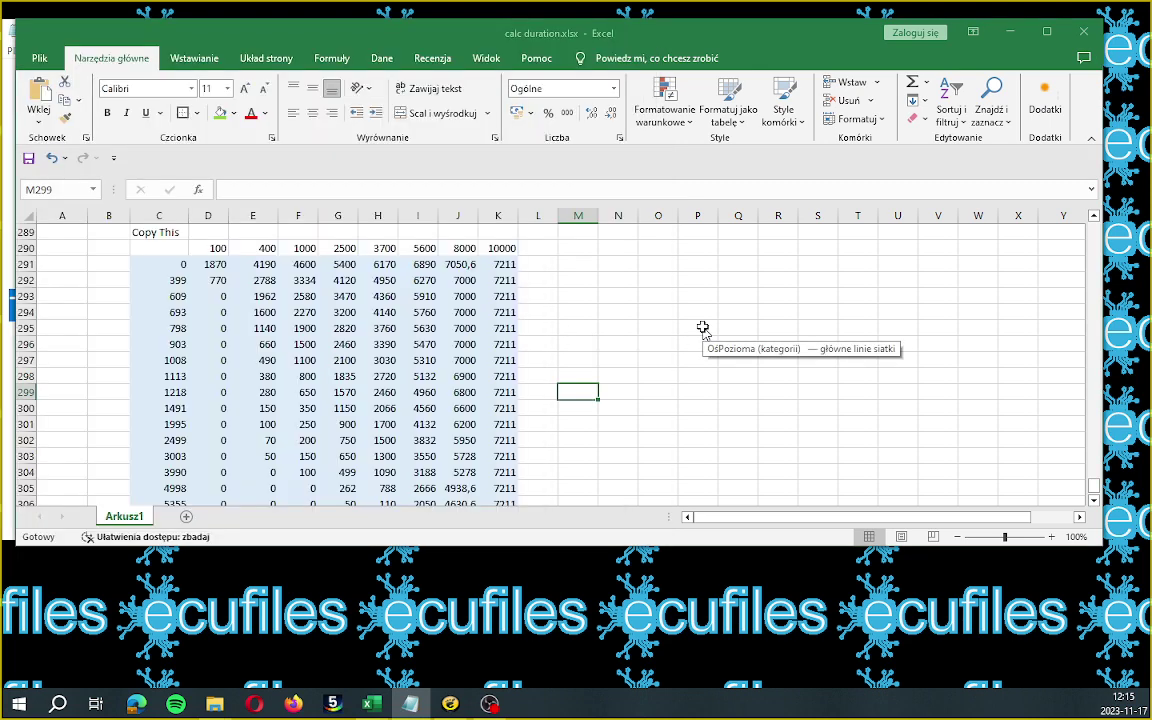
pyautogui.moveTo(1095, 495); pyautogui.dragTo(1093, 232)
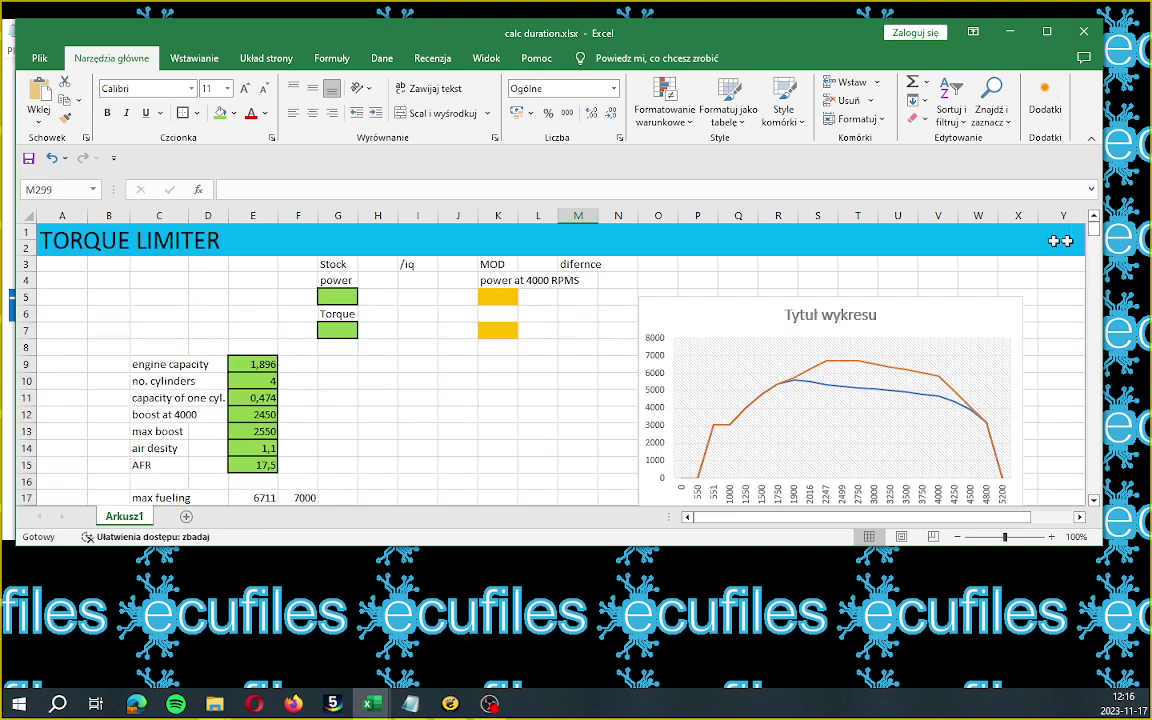
pyautogui.click(335, 297)
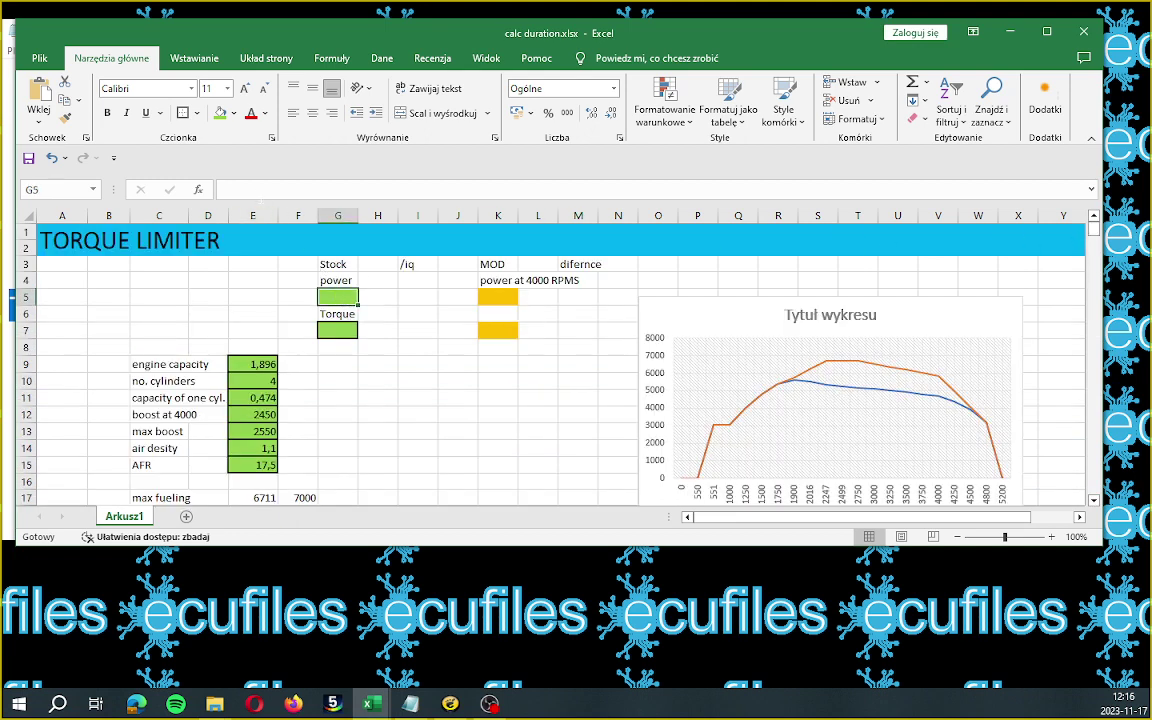
pyautogui.press('F2')
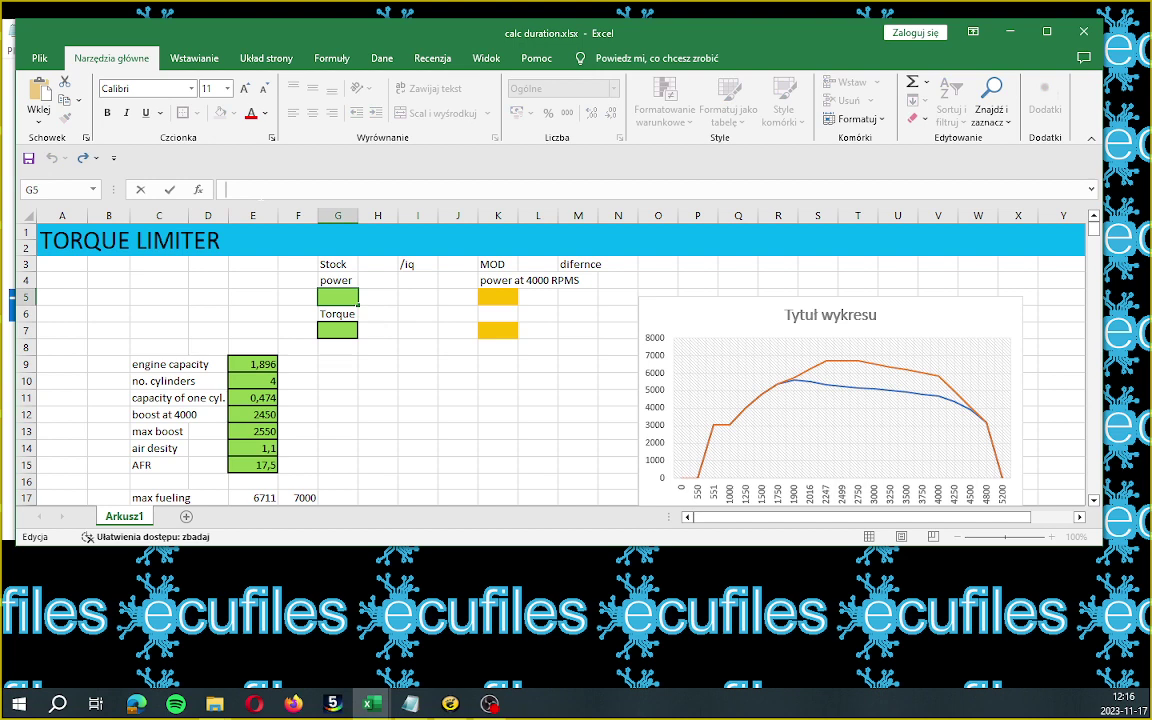
pyautogui.write('130')
pyautogui.click(328, 331)
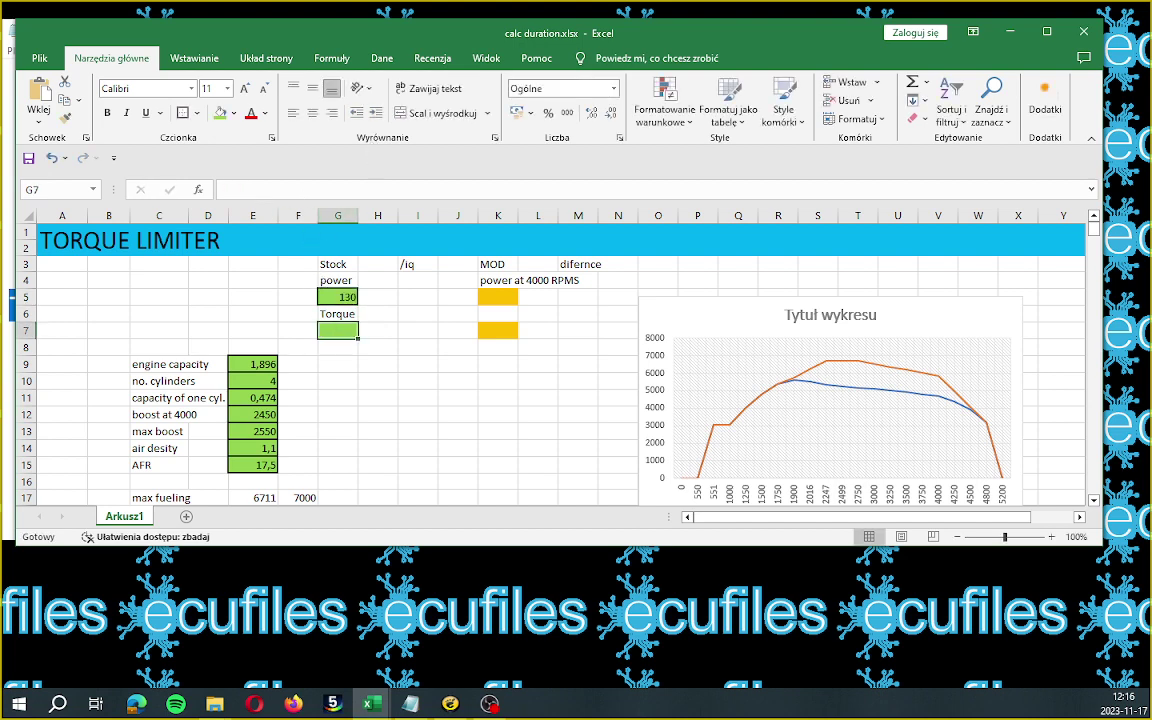
pyautogui.press('F2')
pyautogui.write('310')
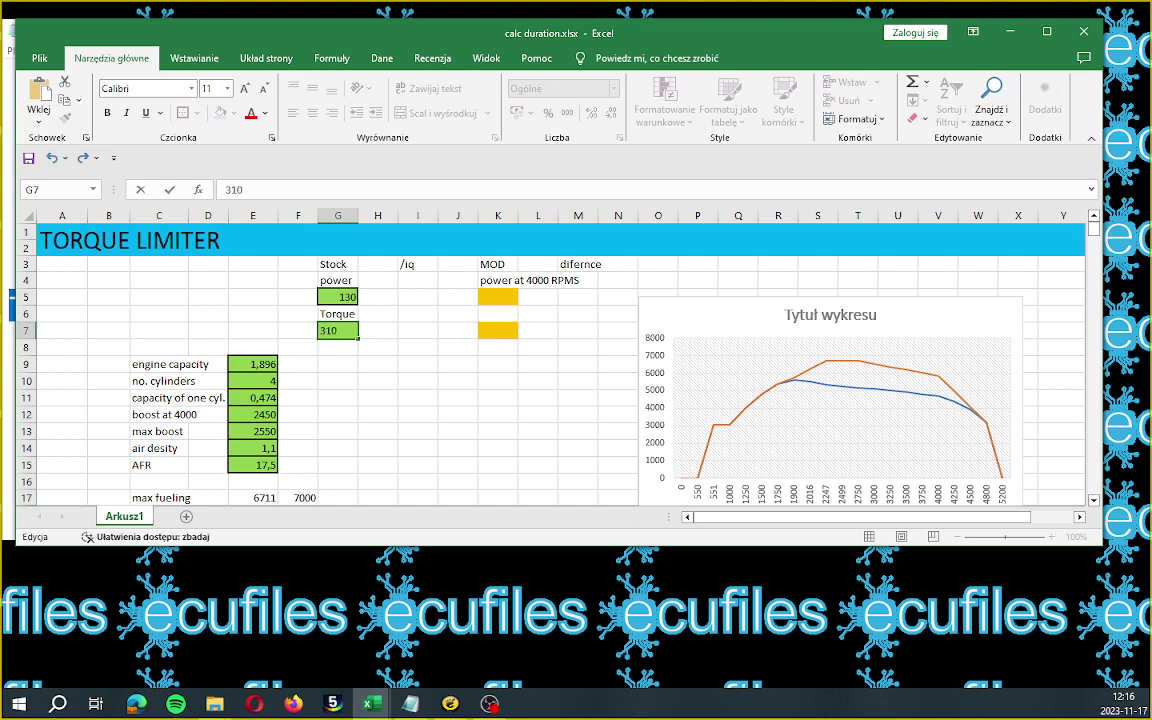
pyautogui.press('Return')
# - Switch to VAGEDCSuite and check the engine type's power and torque in the firmware information, closing it when done
pyautogui.hotkey('alt', 'Tab')
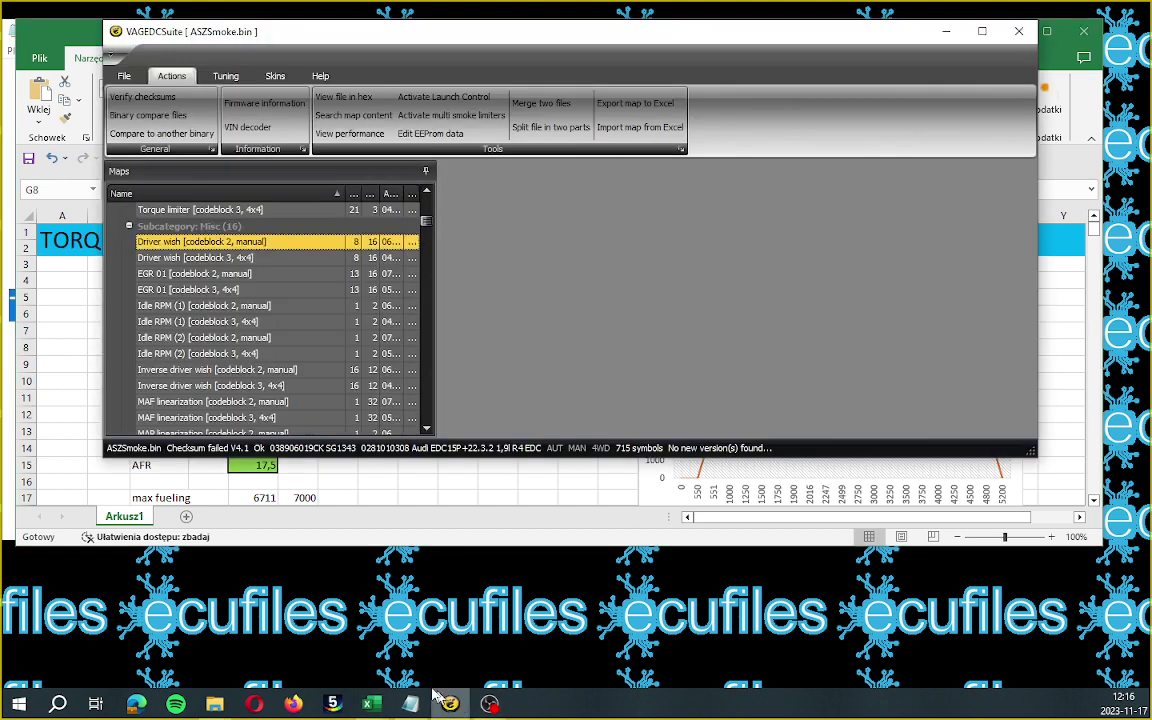
pyautogui.click(250, 103)
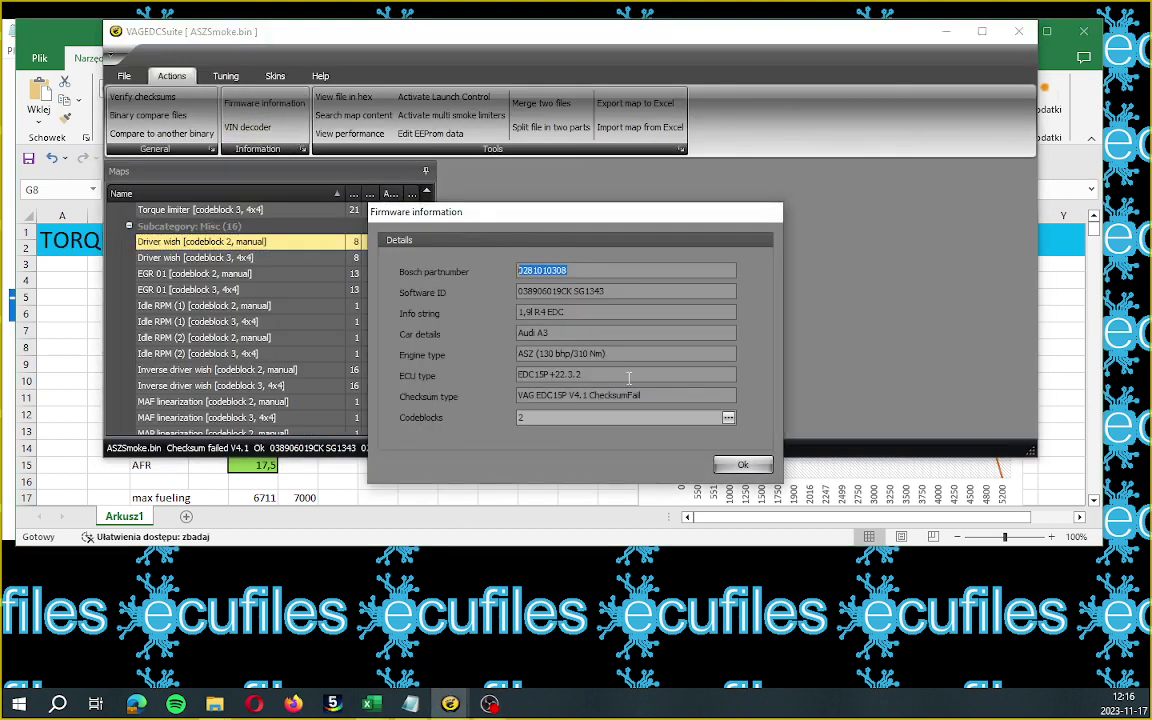
pyautogui.moveTo(620, 352); pyautogui.dragTo(493, 343)
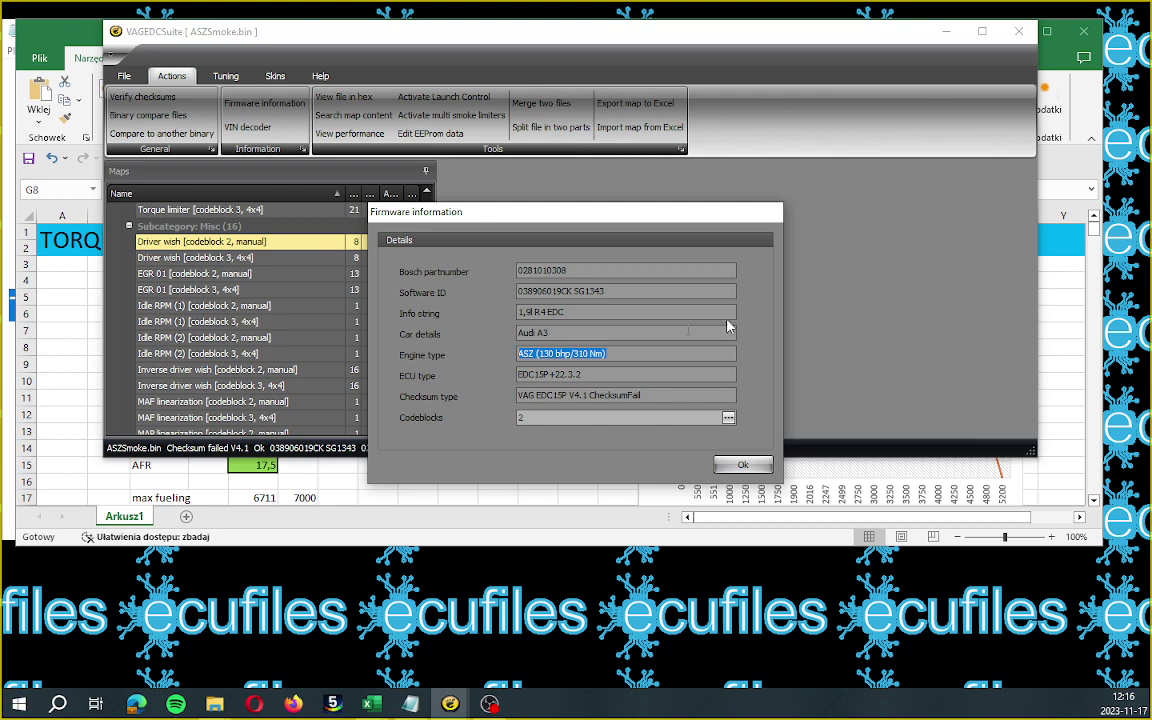
pyautogui.click(740, 465)
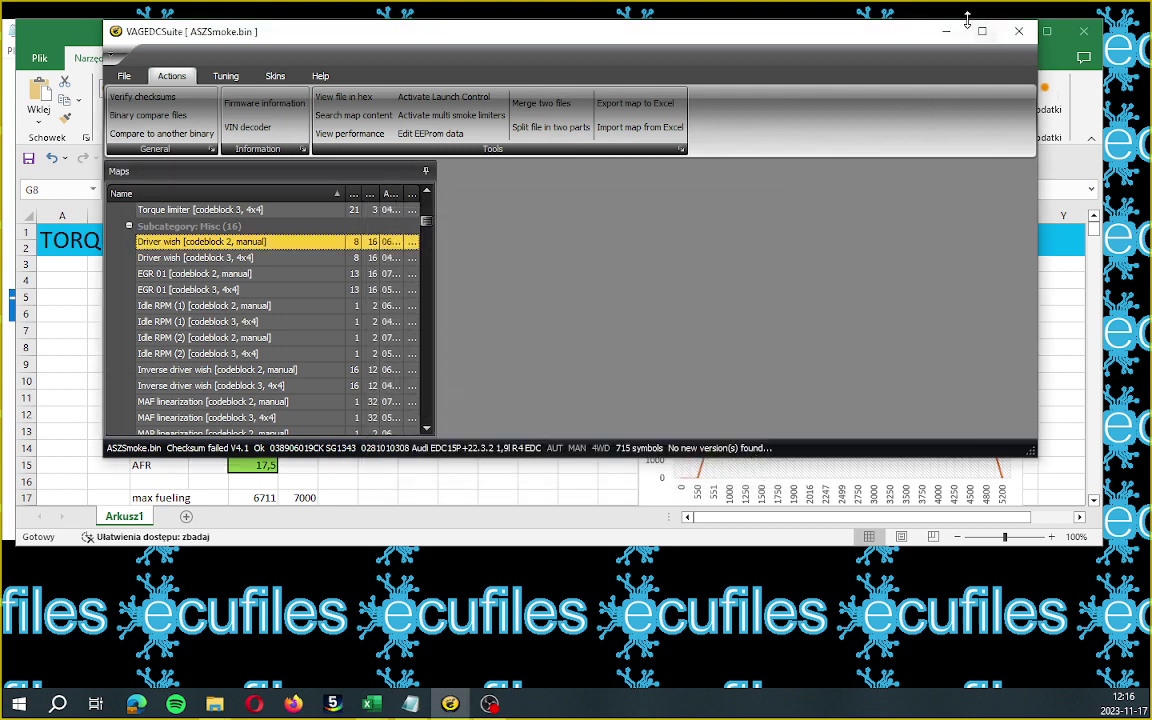
pyautogui.click(840, 18)
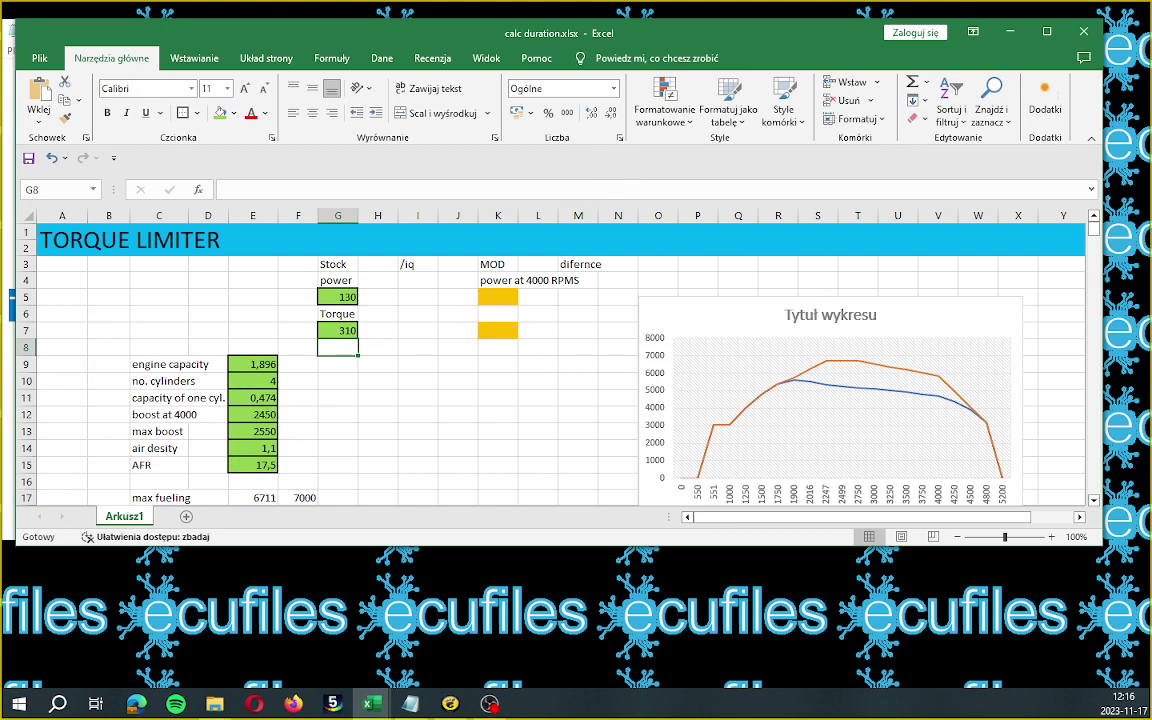
# - Switch to the Notepad notes and read the instruction on relating stock maximum power and torque to injected quantity
pyautogui.hotkey('alt', 'Tab')
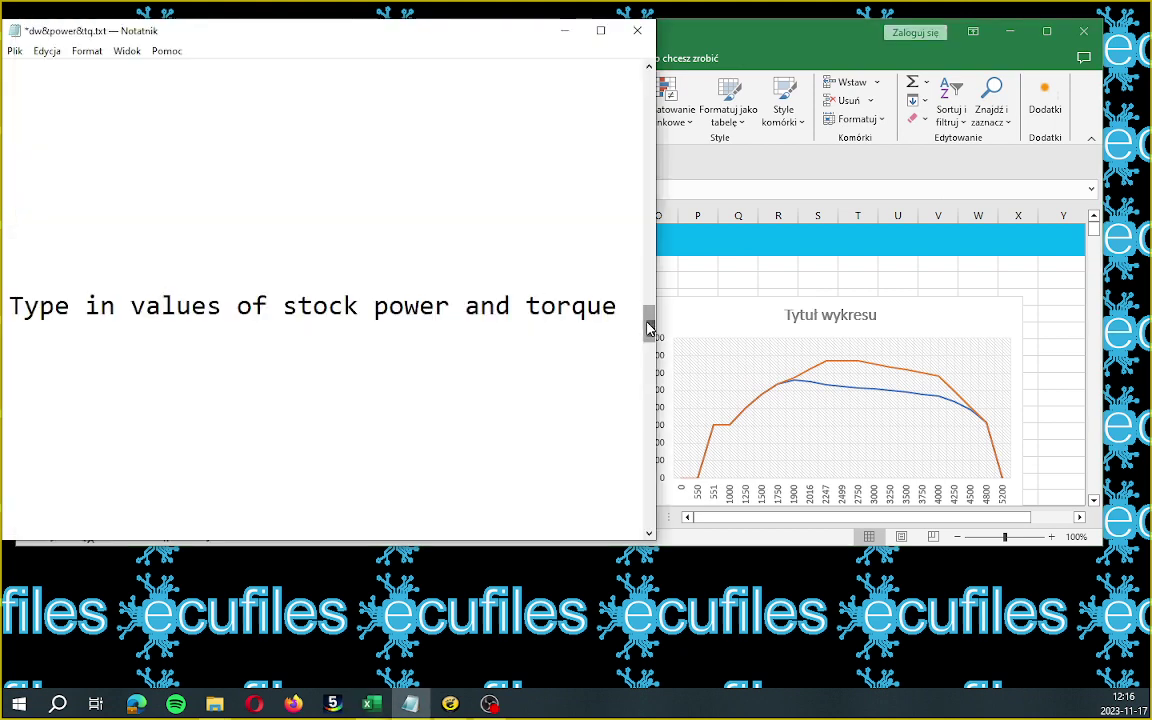
pyautogui.scroll(-3, 648, 328)
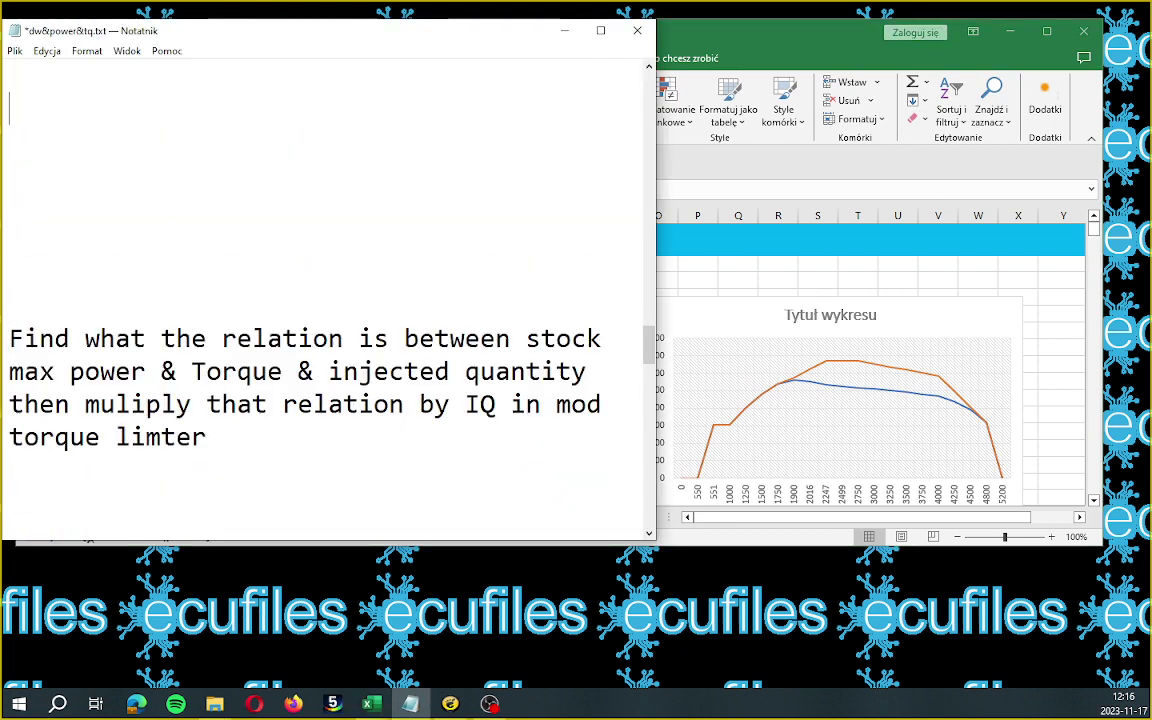
pyautogui.scroll(-1, 477, 327)
pyautogui.moveTo(9, 240); pyautogui.dragTo(433, 328)
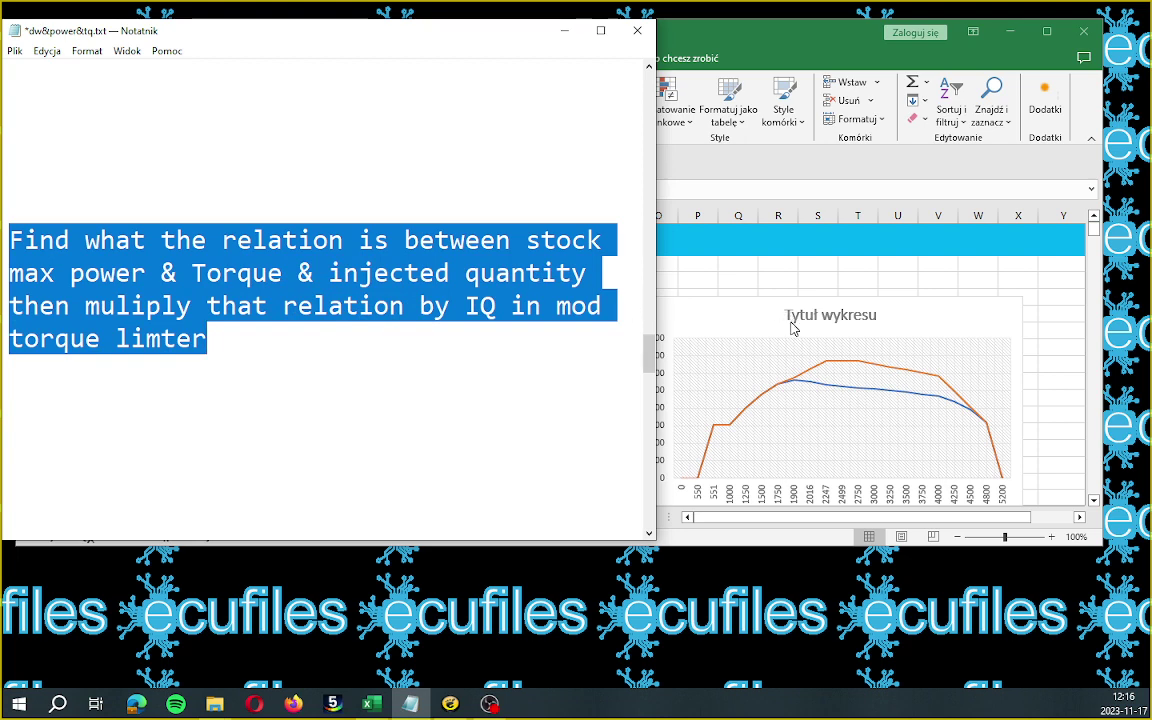
# - Return to the Excel workbook and enter =G5/T26 in I5, dividing stock power by the ORI TL quantity at 4000 RPM
pyautogui.hotkey('alt', 'Tab')
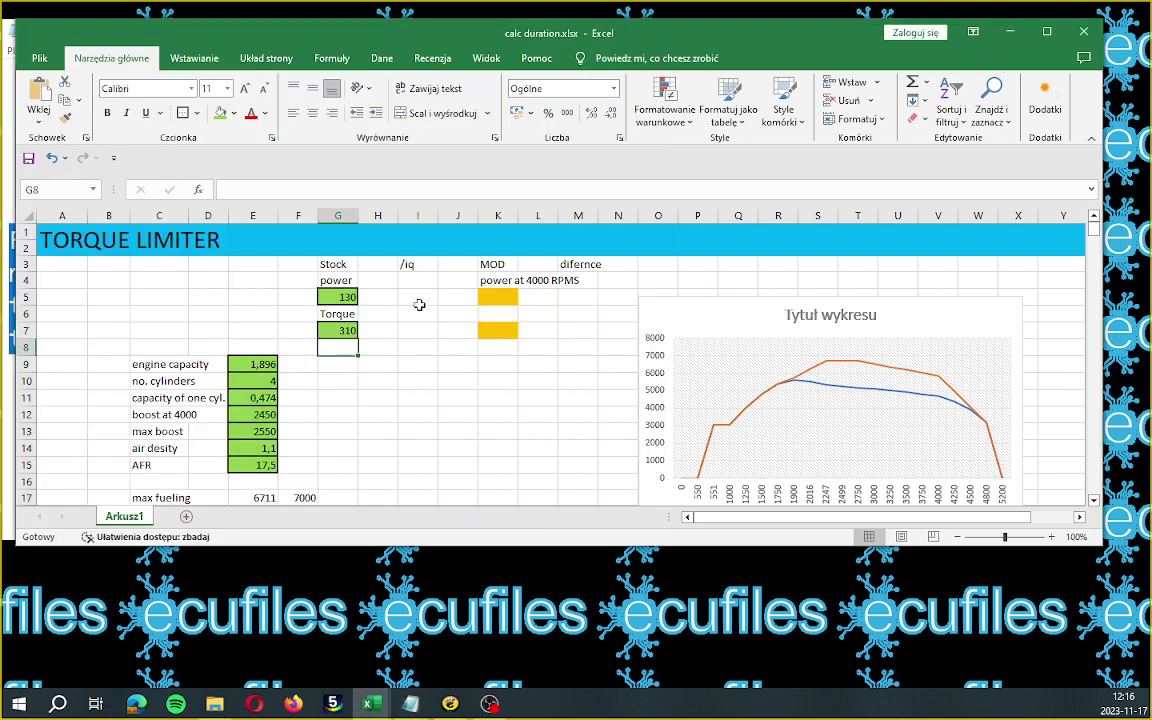
pyautogui.click(414, 296)
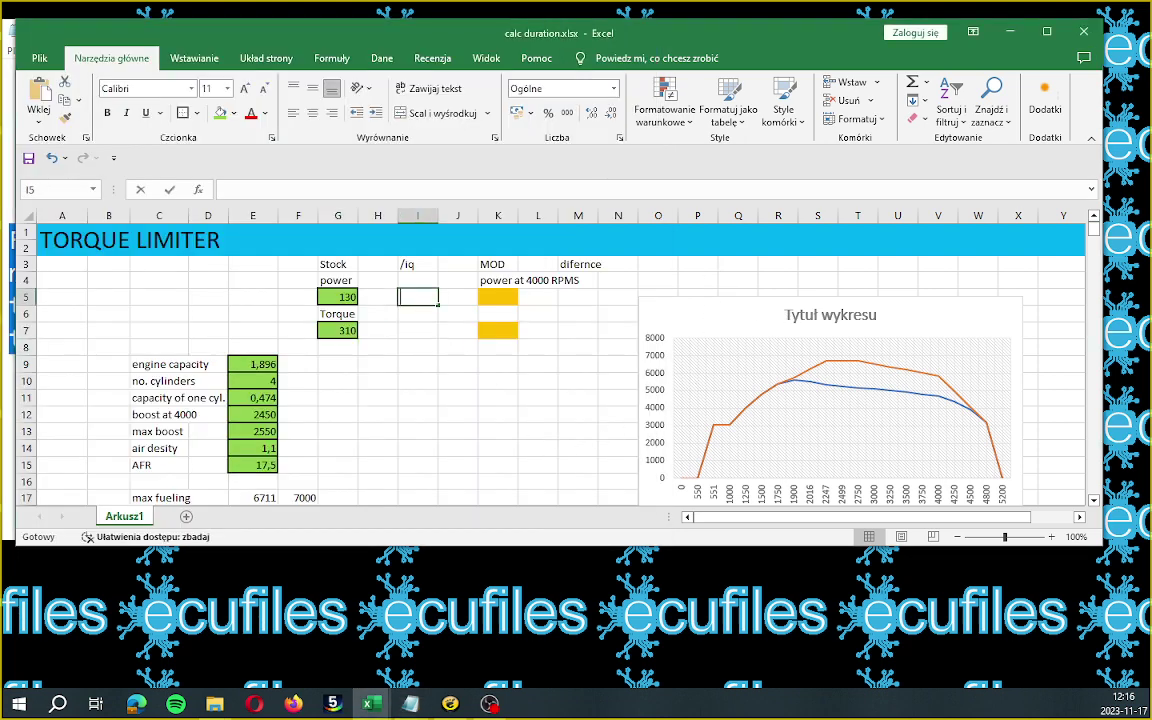
pyautogui.write('=')
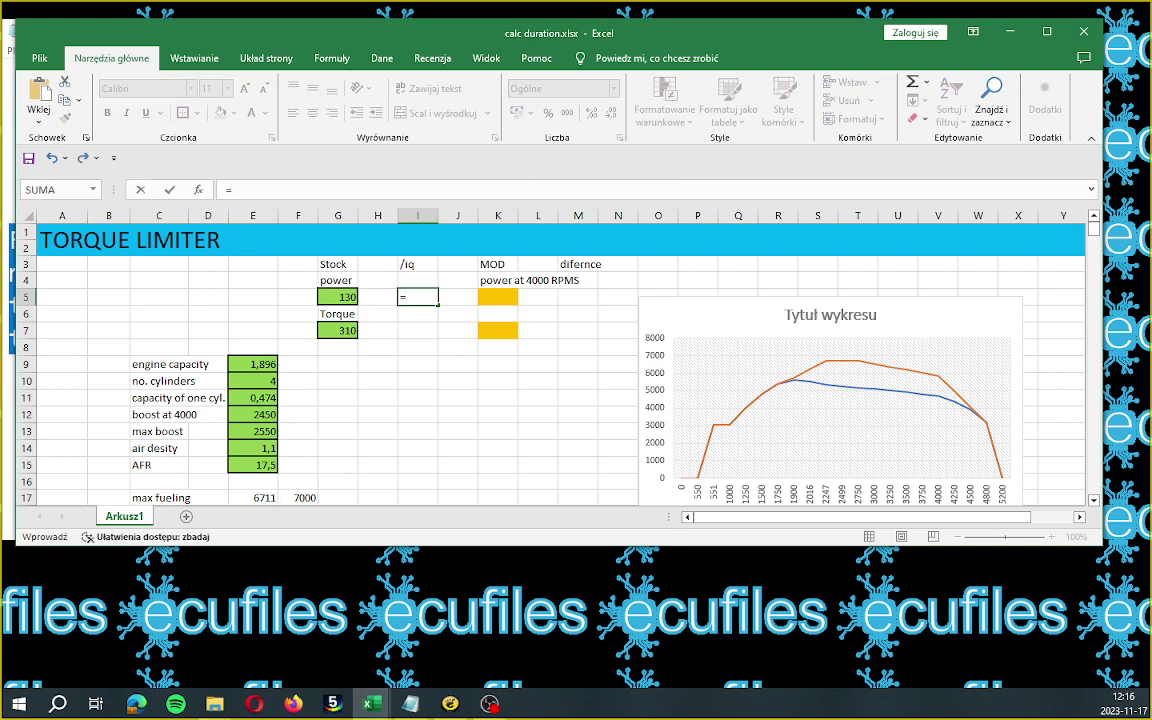
pyautogui.click(341, 297)
pyautogui.press('F2')
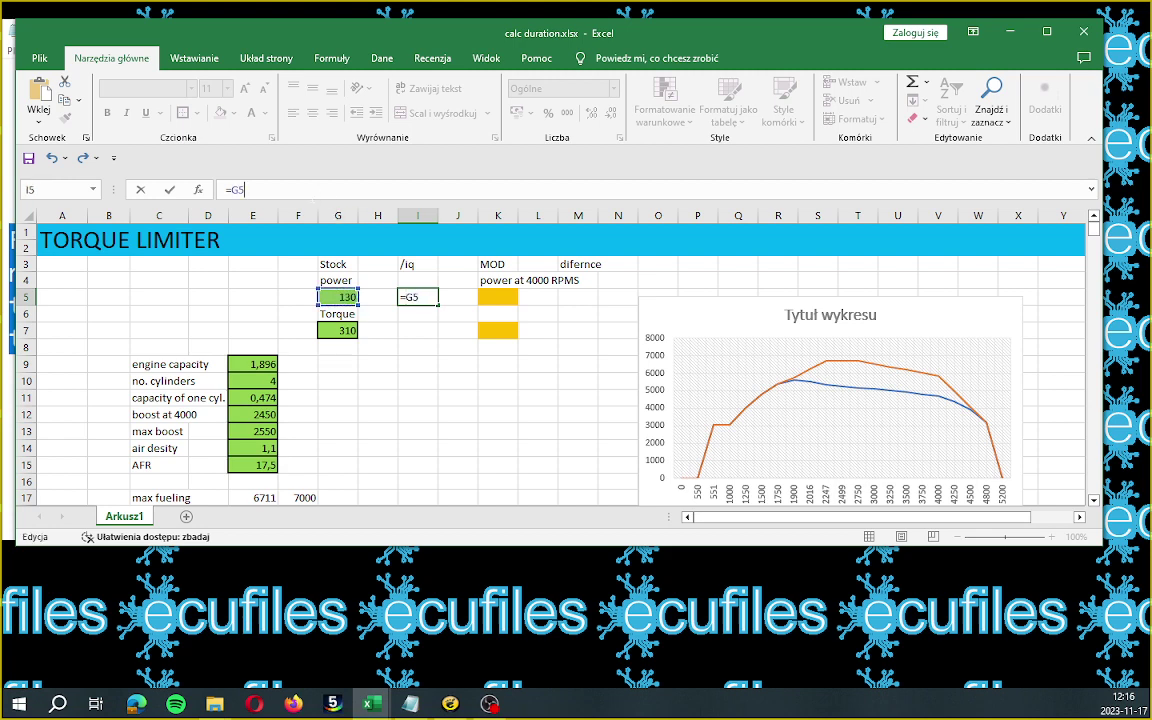
pyautogui.scroll(-4, 489, 324)
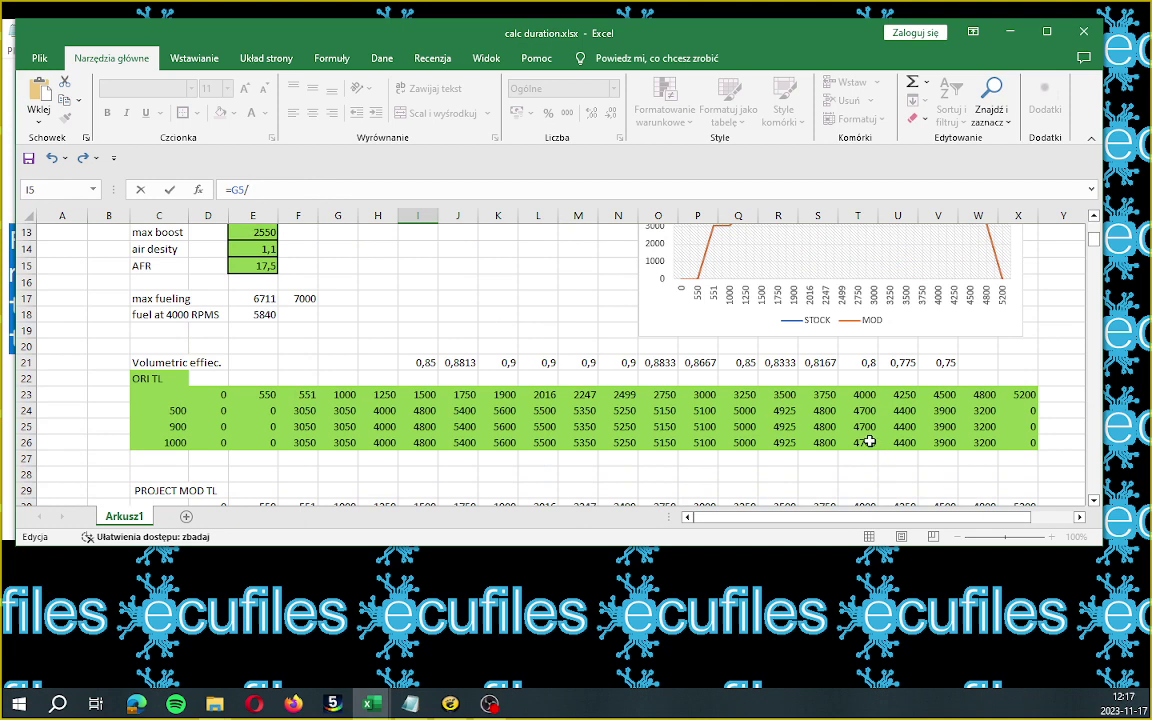
pyautogui.click(870, 441)
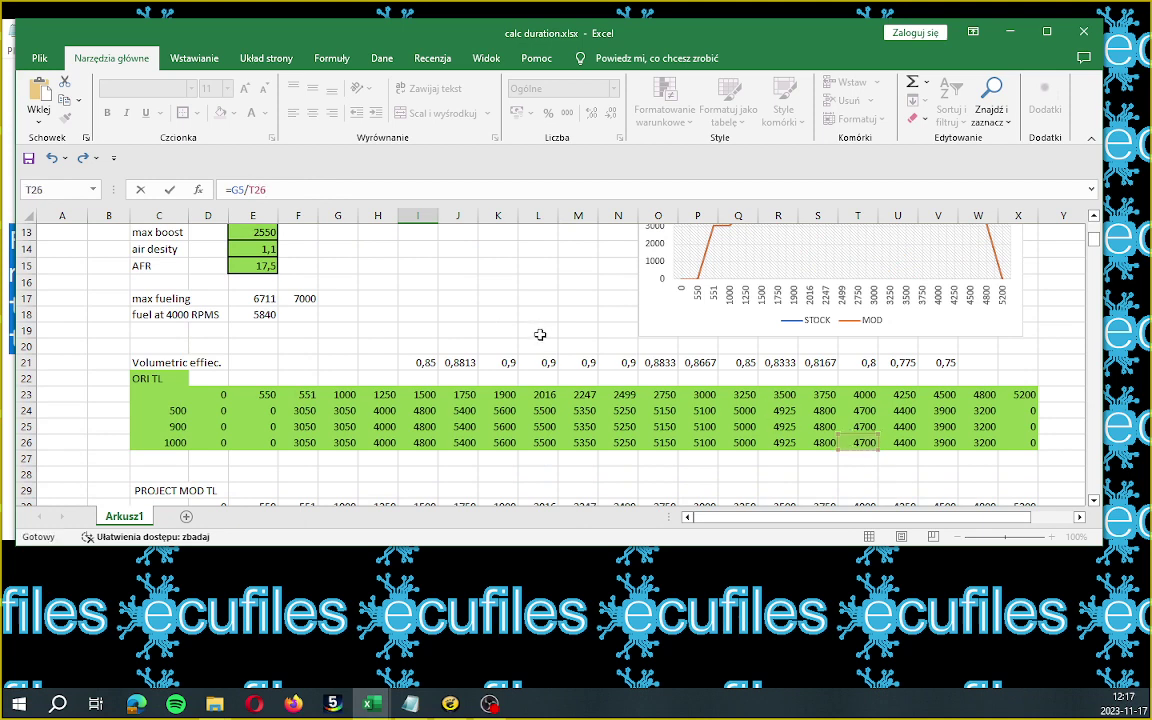
pyautogui.press('Return')
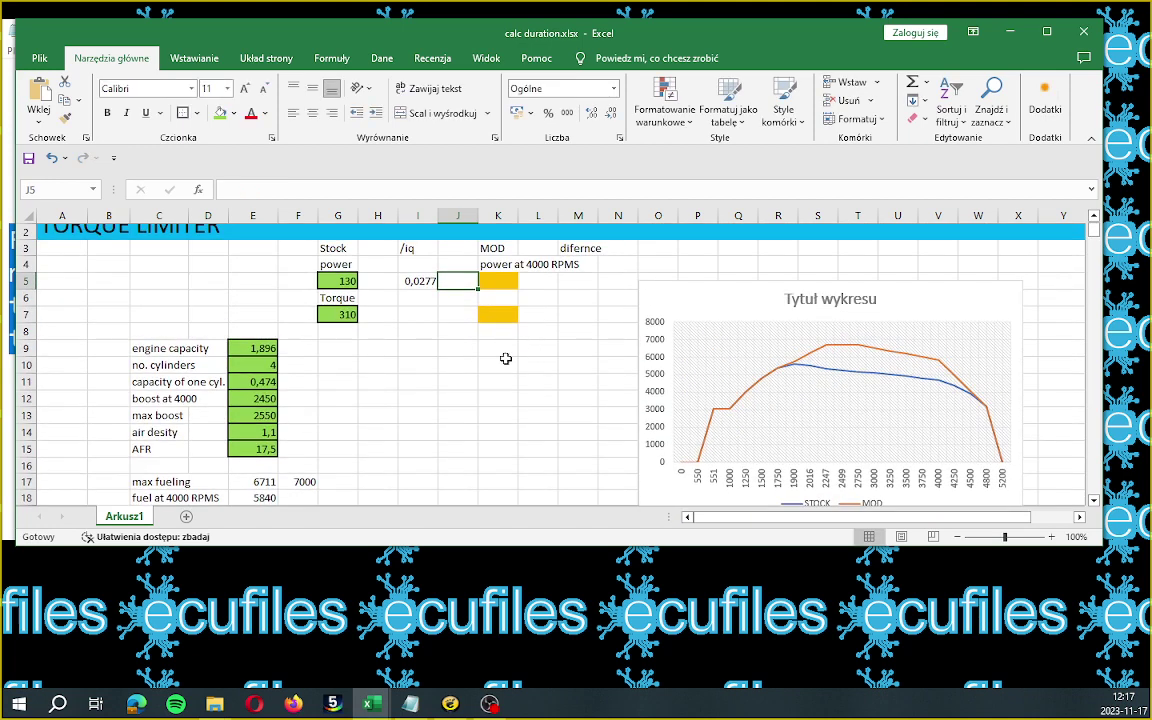
# - Enter =G7/max(D26:X26) in I7 to divide stock torque by the maximum quantity in the ORI TL table's 1000 row
pyautogui.click(422, 316)
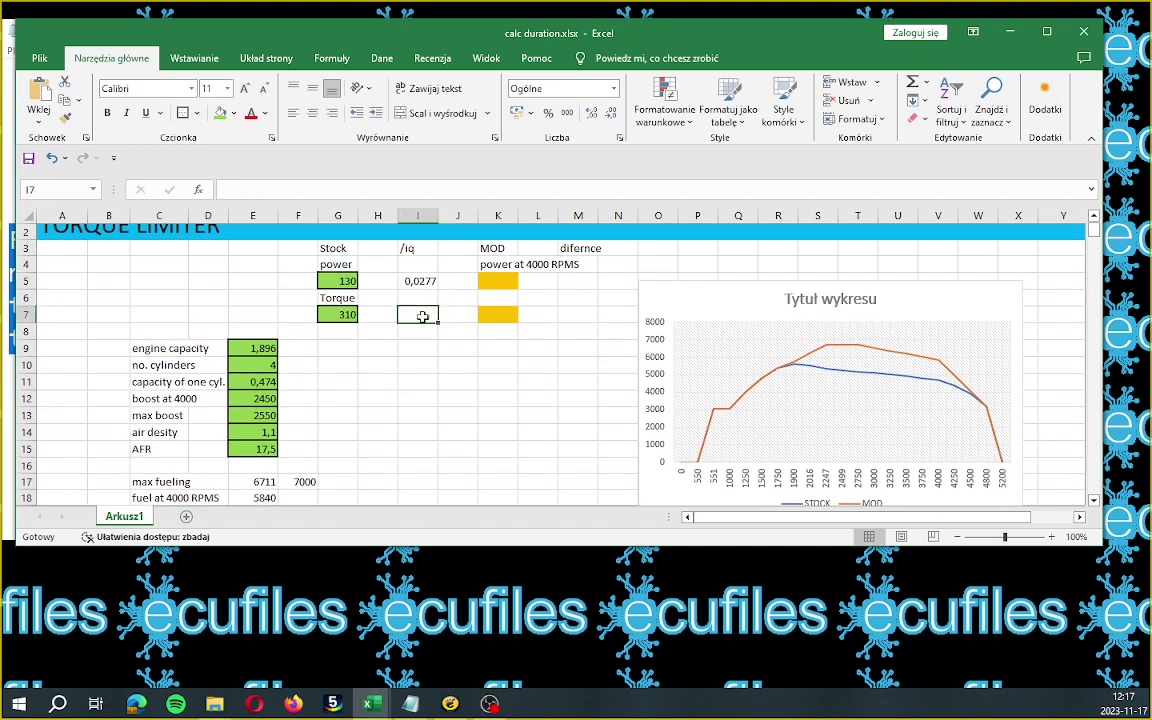
pyautogui.write('=')
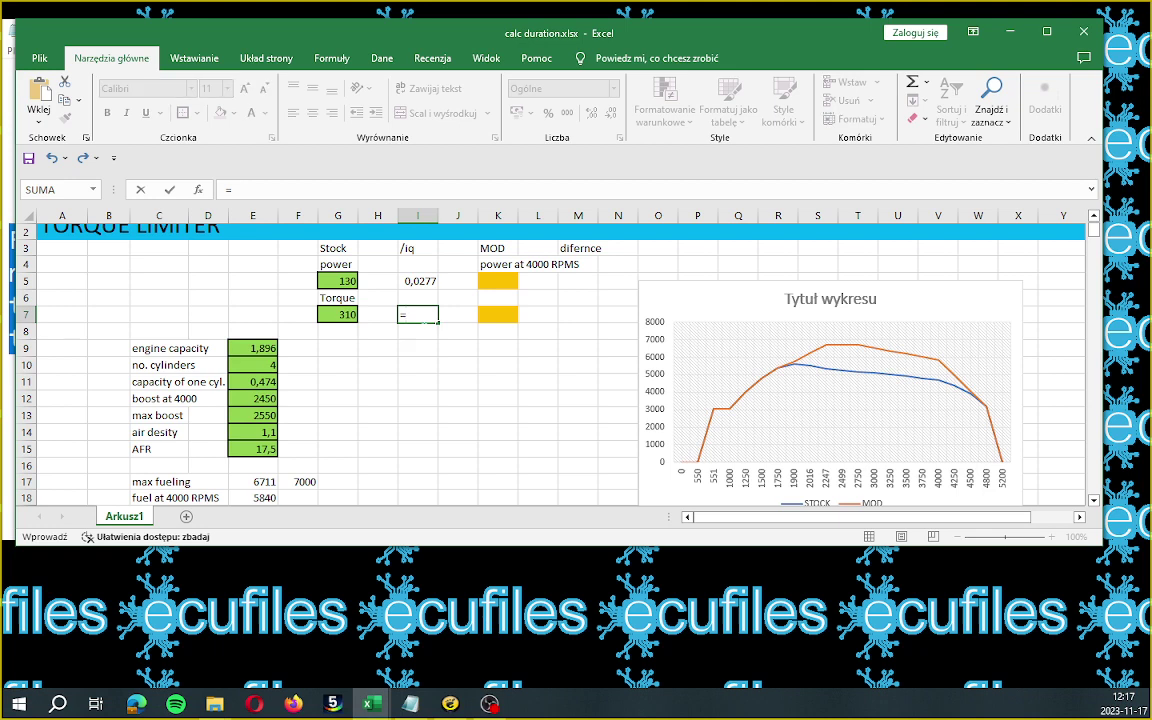
pyautogui.click(339, 314)
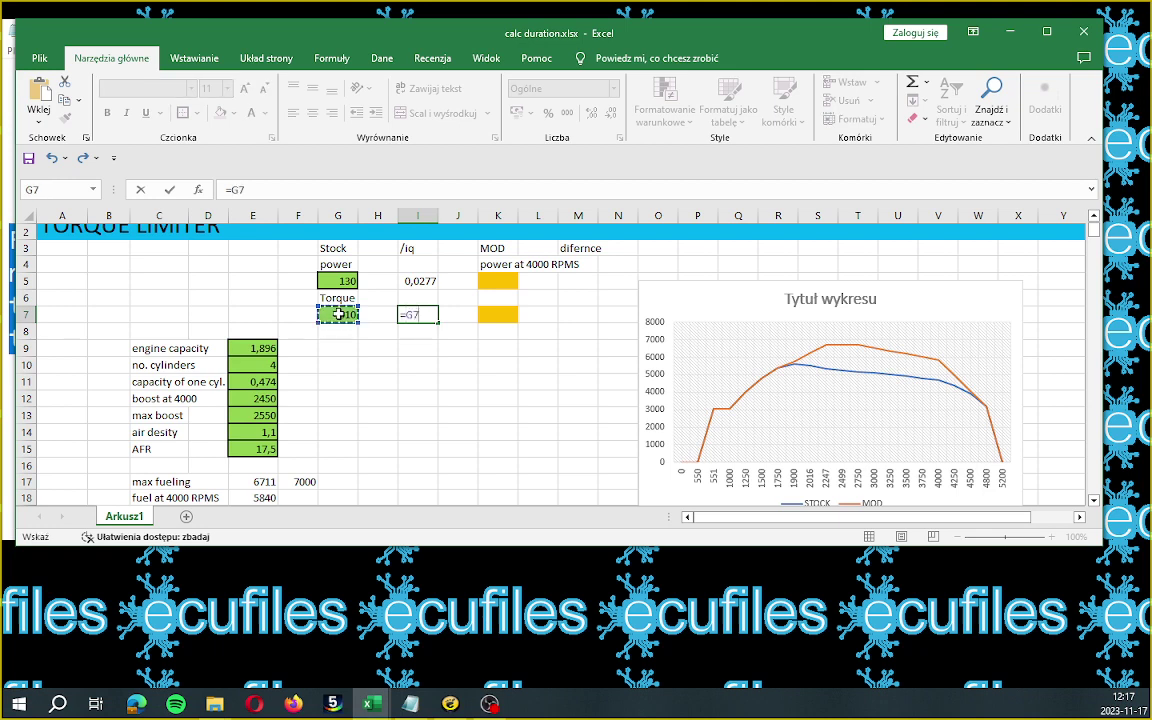
pyautogui.write('/')
pyautogui.scroll(-1, 351, 362)
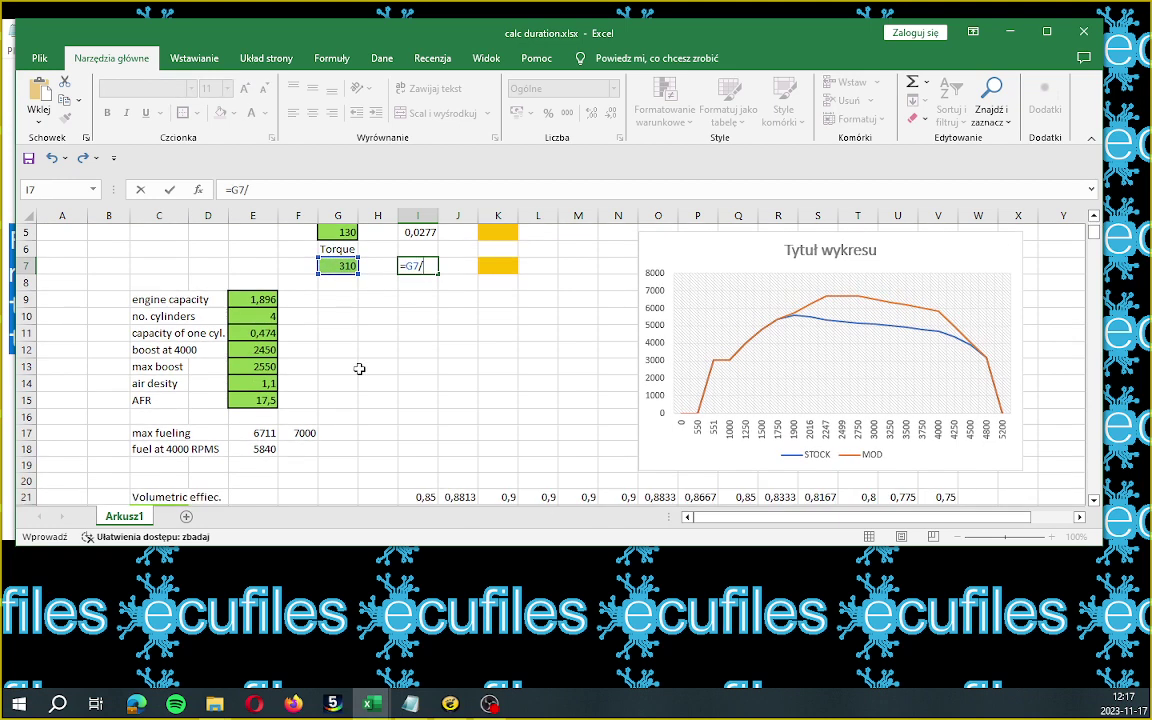
pyautogui.write('max(')
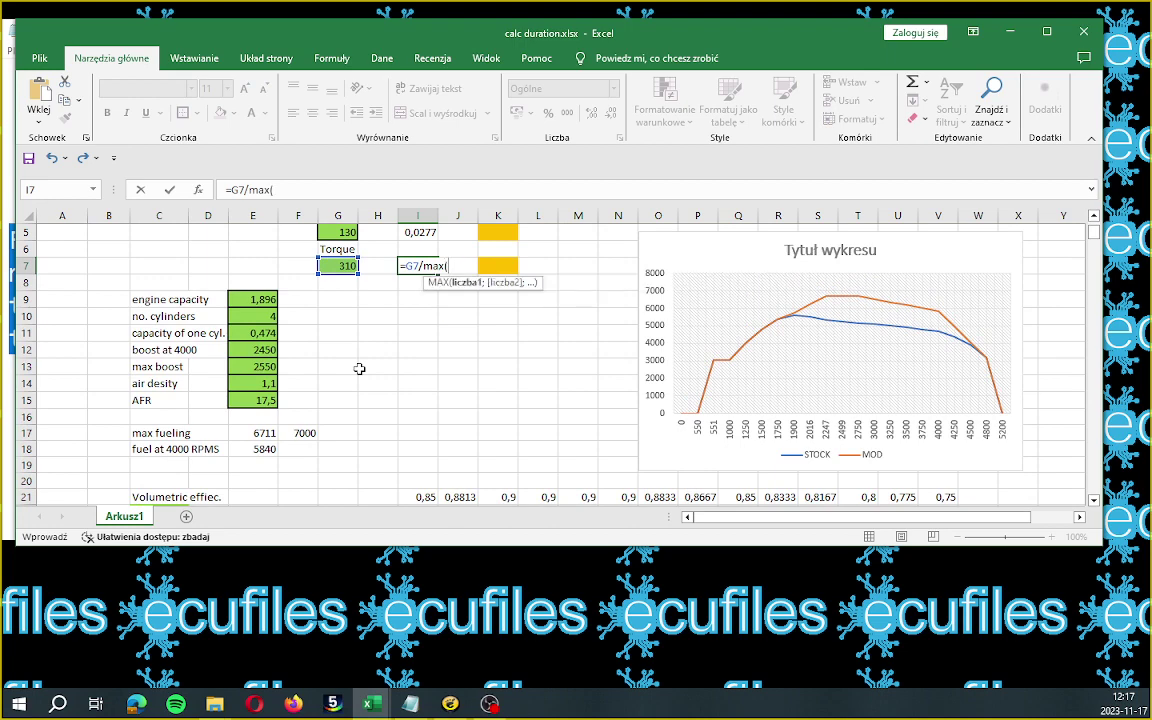
pyautogui.scroll(-3, 361, 370)
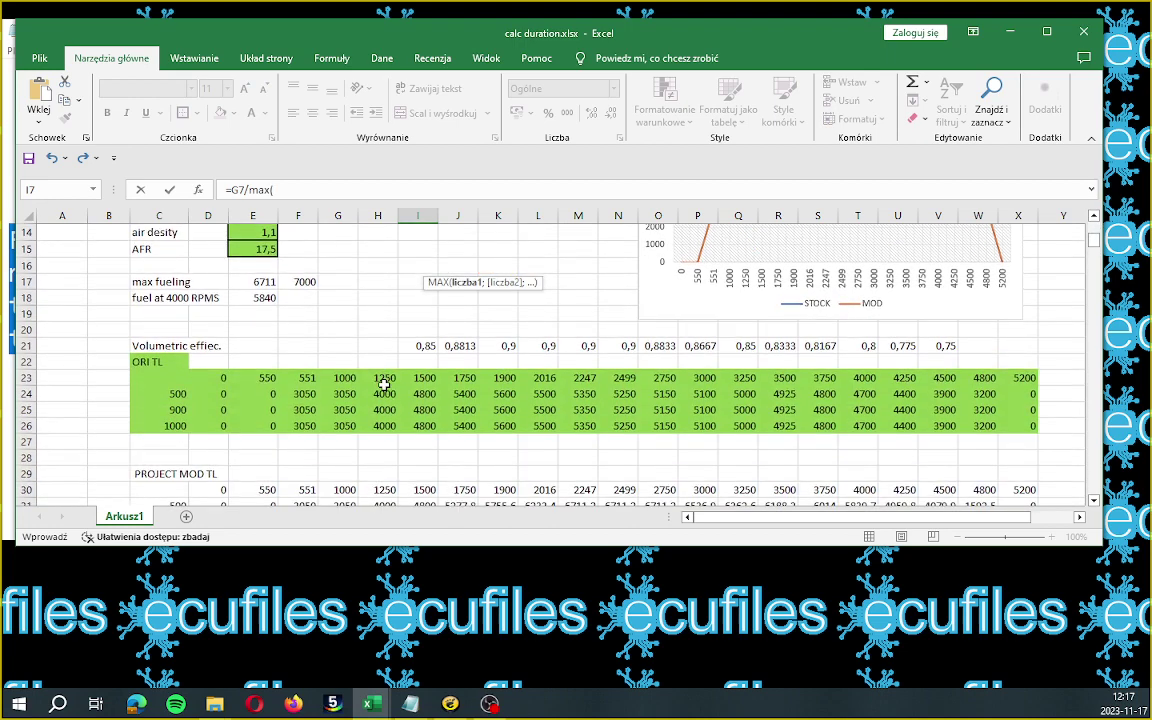
pyautogui.scroll(-1, 427, 446)
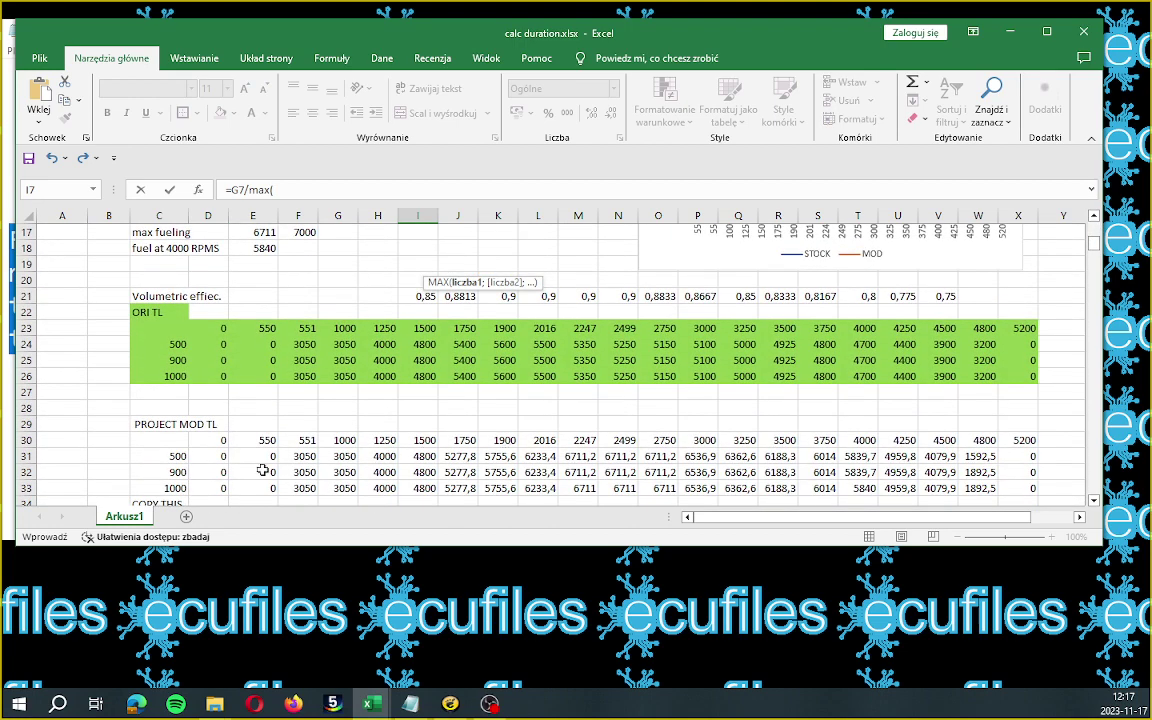
pyautogui.moveTo(222, 488)
pyautogui.mouseDown()
pyautogui.moveTo(993, 483)
pyautogui.moveTo(306, 440)
pyautogui.moveTo(215, 488)
pyautogui.mouseUp()
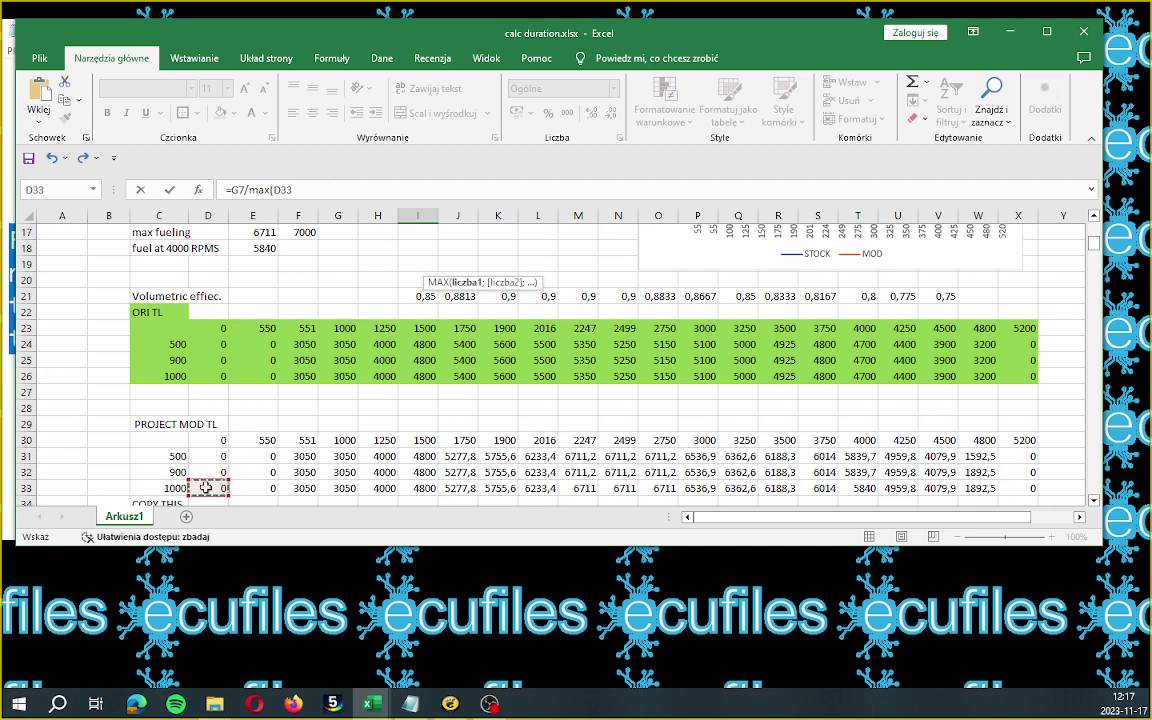
pyautogui.moveTo(208, 376); pyautogui.dragTo(1031, 376)
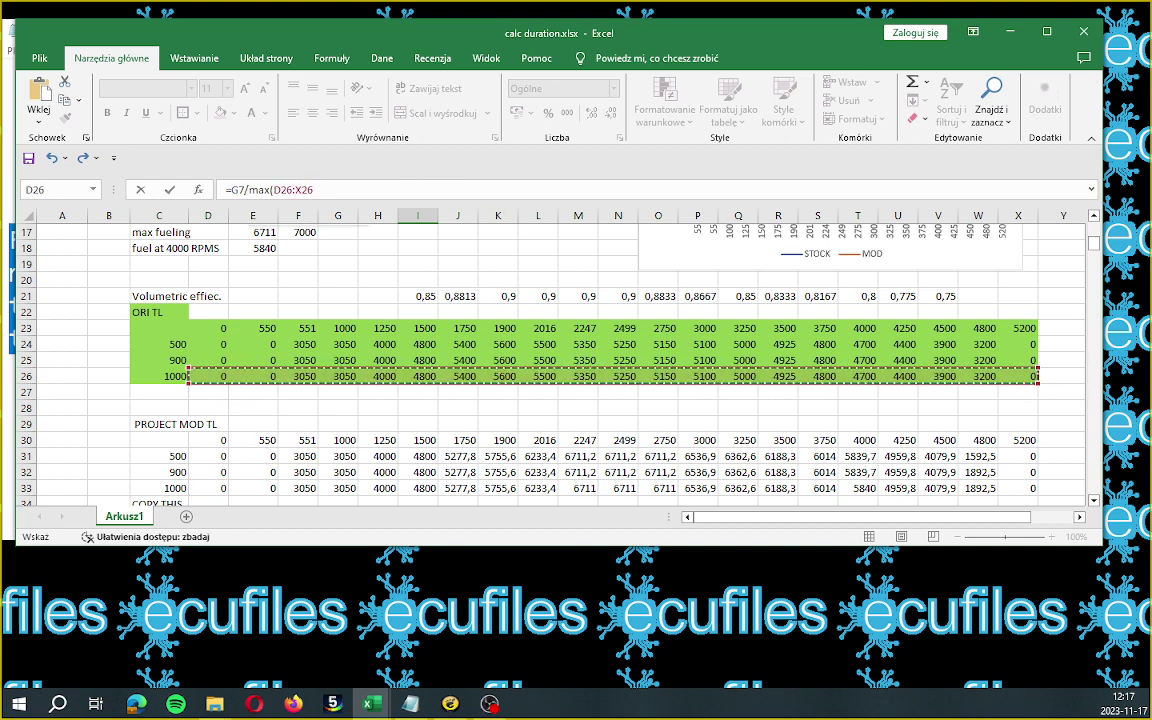
pyautogui.click(286, 186)
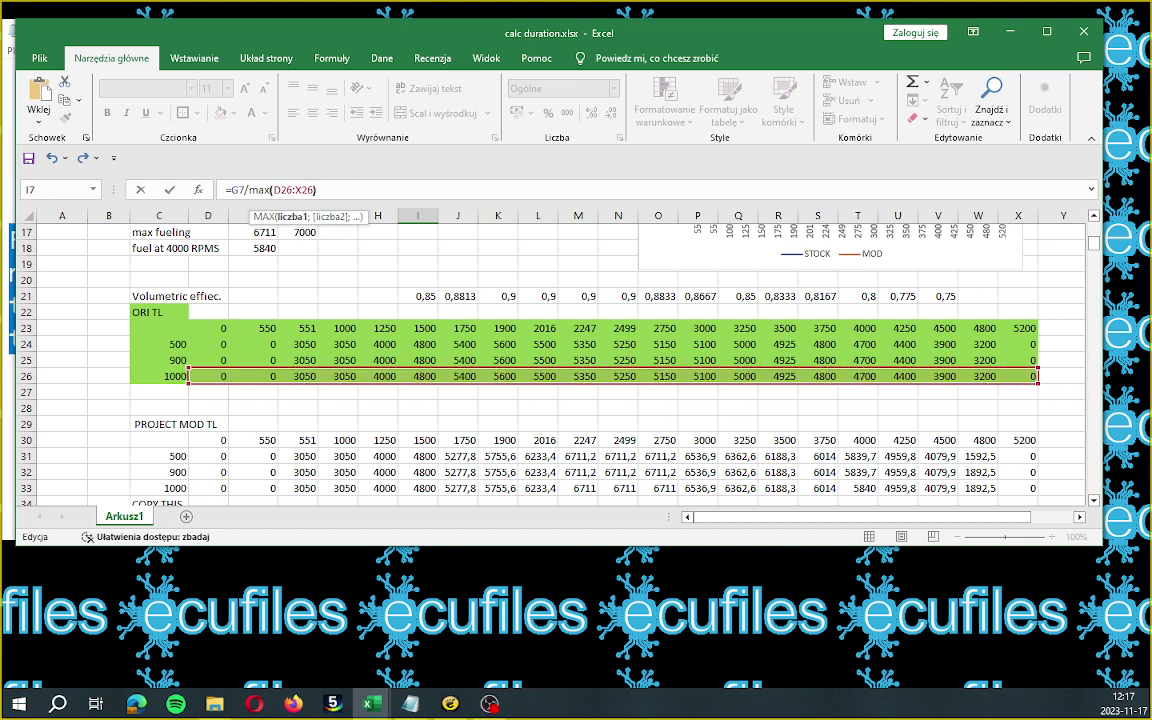
pyautogui.press('Tab')
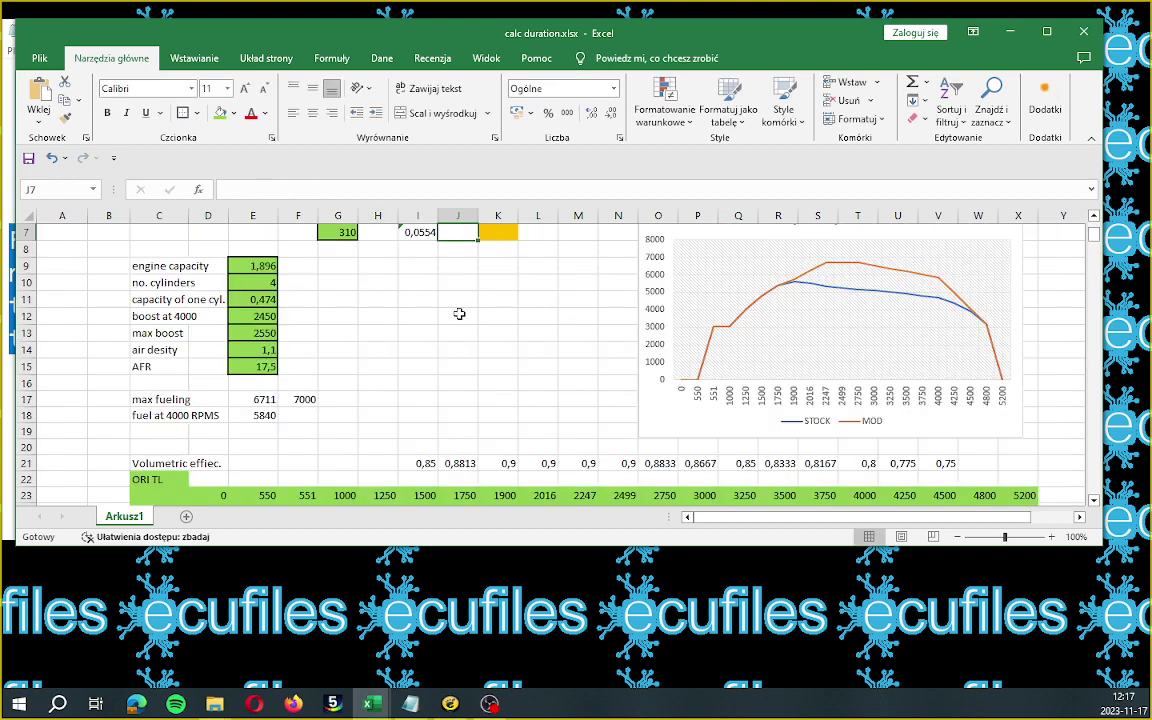